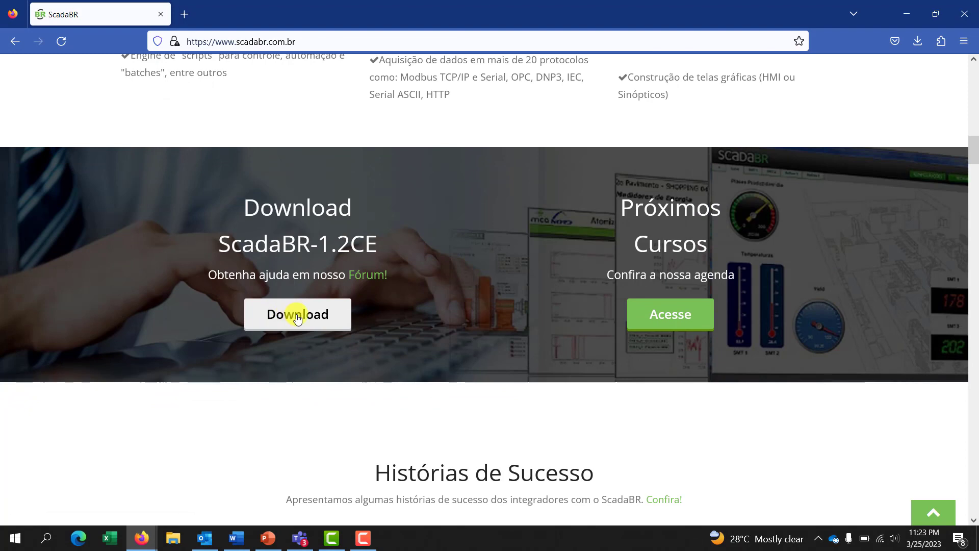
Step: Download ScadaBR_Setup_Windows.exe from the assets of the ScadaBR 1.2 release on GitHub
{"action": "left_click", "coordinate": [293, 314]}
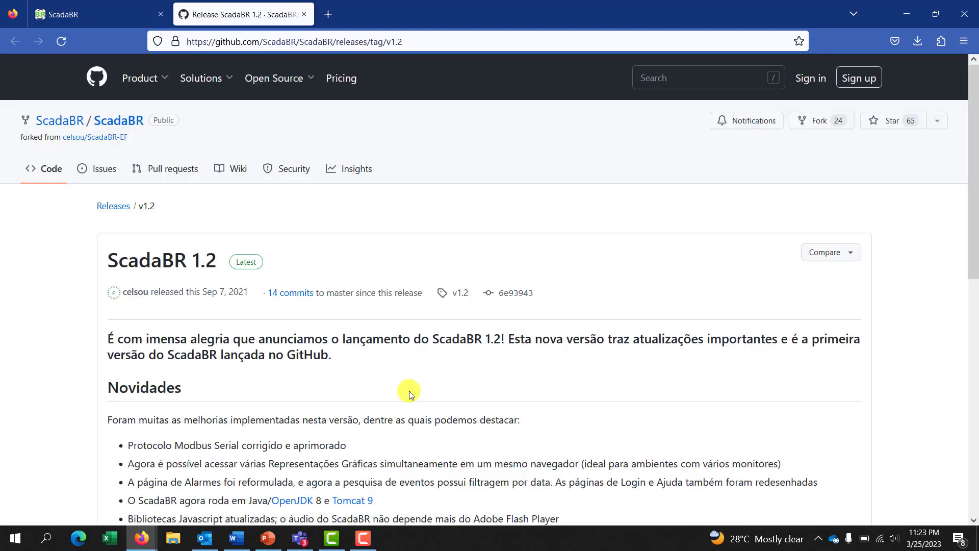
{"action": "scroll", "coordinate": [409, 390], "scroll_direction": "down", "scroll_amount": 3}
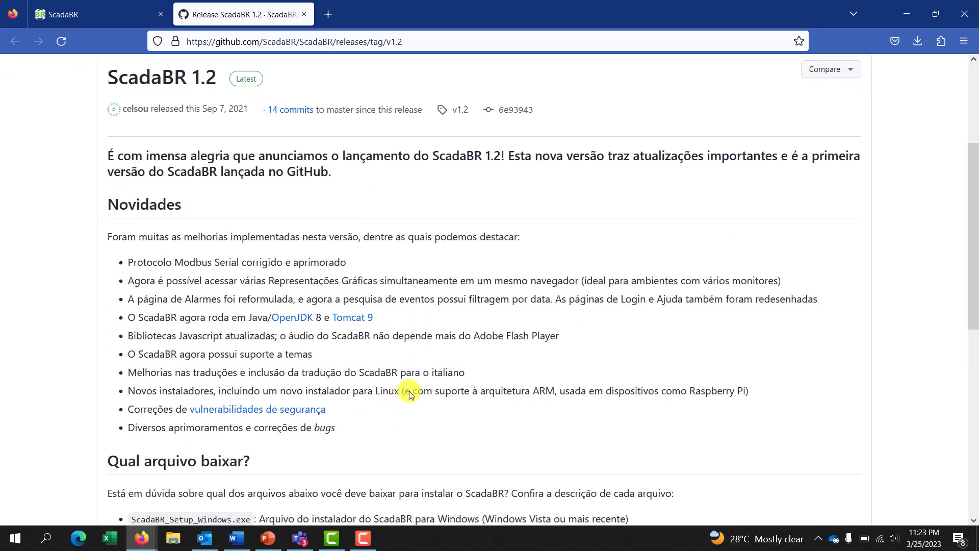
{"action": "scroll", "coordinate": [409, 391], "scroll_direction": "up", "scroll_amount": 1}
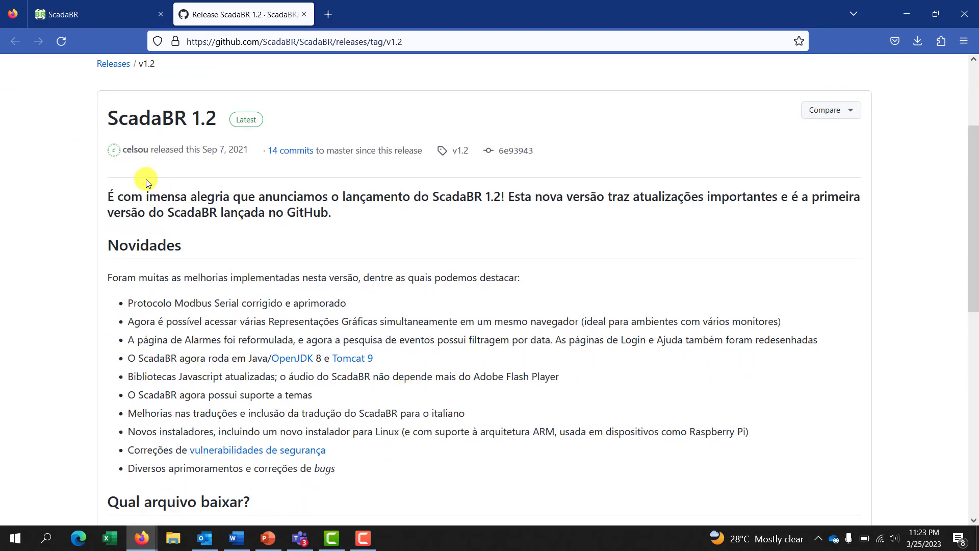
{"action": "scroll", "coordinate": [343, 303], "scroll_direction": "down", "scroll_amount": 10}
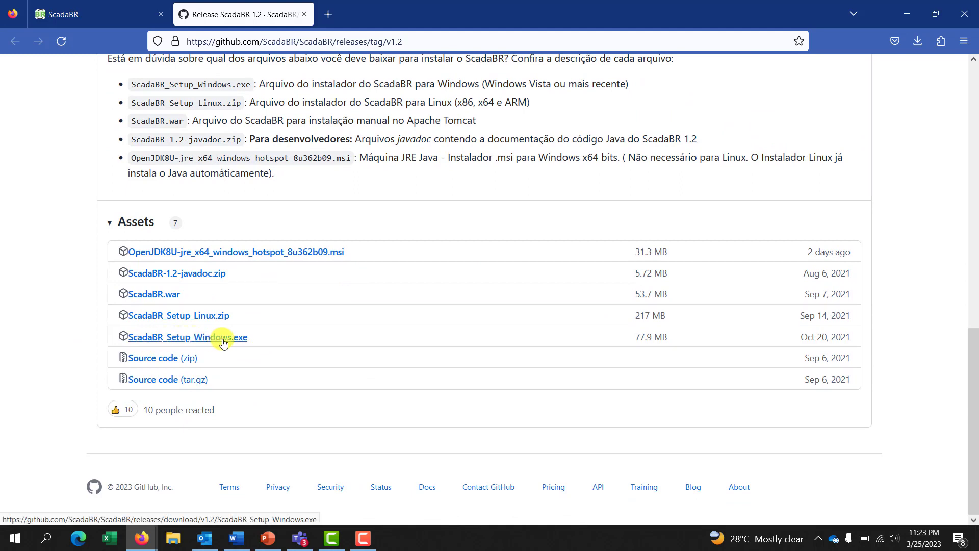
{"action": "left_click", "coordinate": [223, 340]}
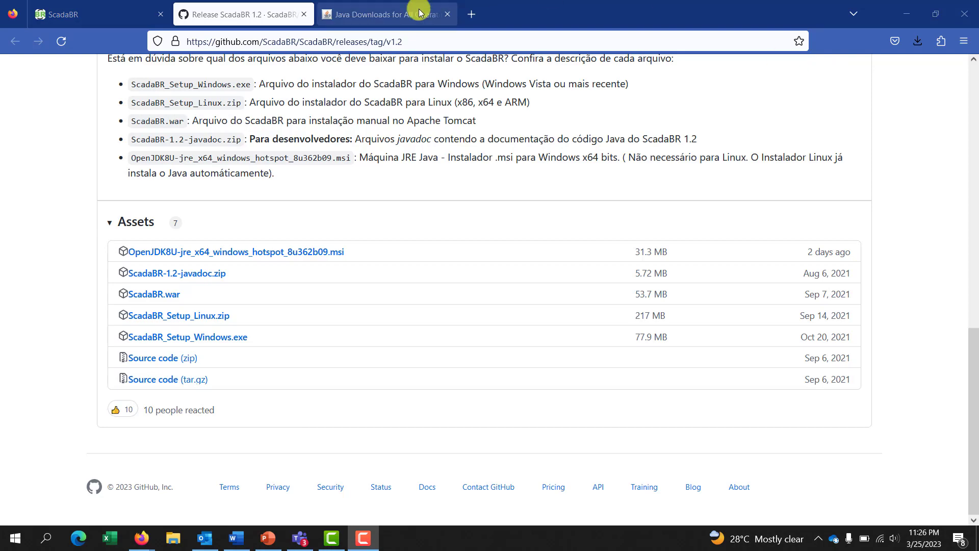
Step: Download the Windows Offline (64-bit) Java installer from the Java Downloads for All Operating Systems page
{"action": "left_click", "coordinate": [378, 16]}
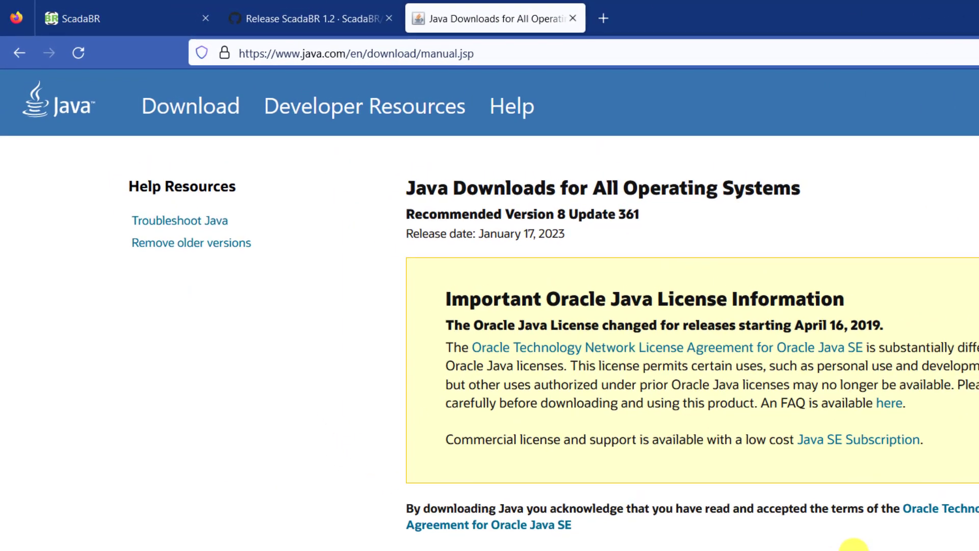
{"action": "scroll", "coordinate": [854, 543], "scroll_direction": "down", "scroll_amount": 5}
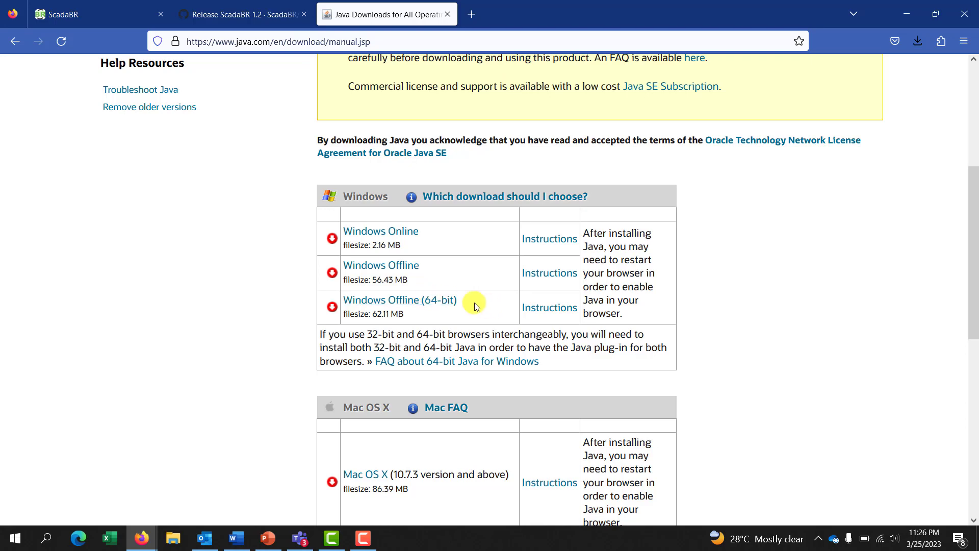
{"action": "left_click", "coordinate": [434, 305]}
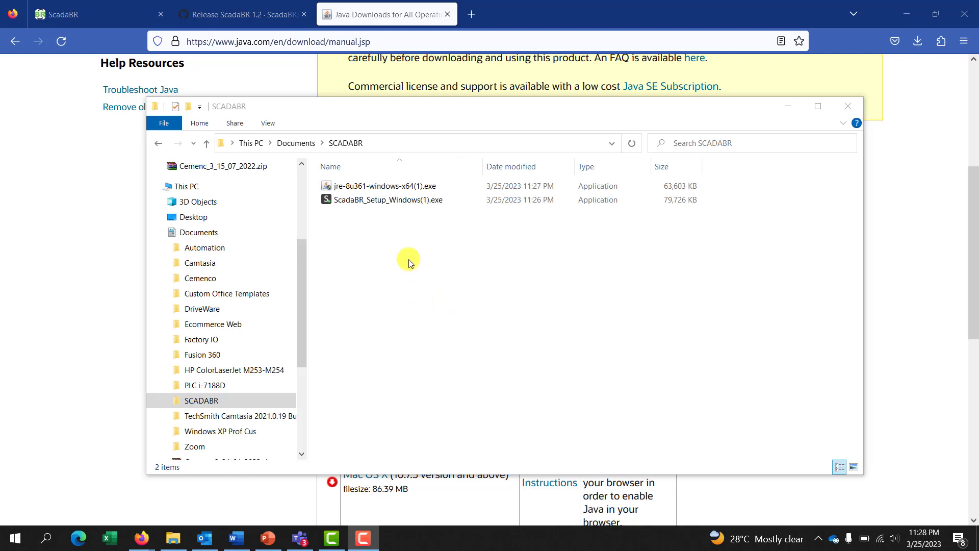
Step: Run jre-8u361-windows-x64(1).exe from the SCADABR folder as administrator and install Java
{"action": "left_click", "coordinate": [384, 186]}
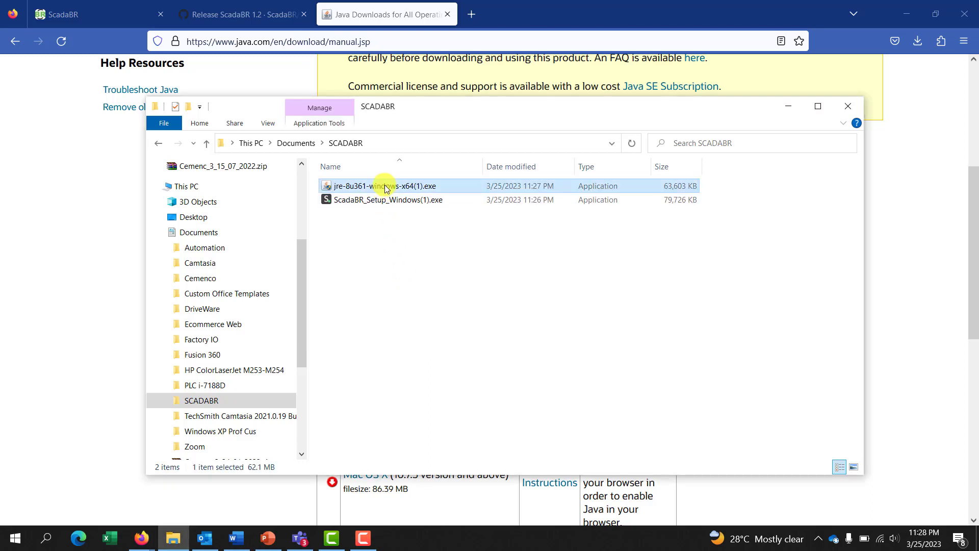
{"action": "right_click", "coordinate": [384, 188]}
{"action": "left_click", "coordinate": [431, 207]}
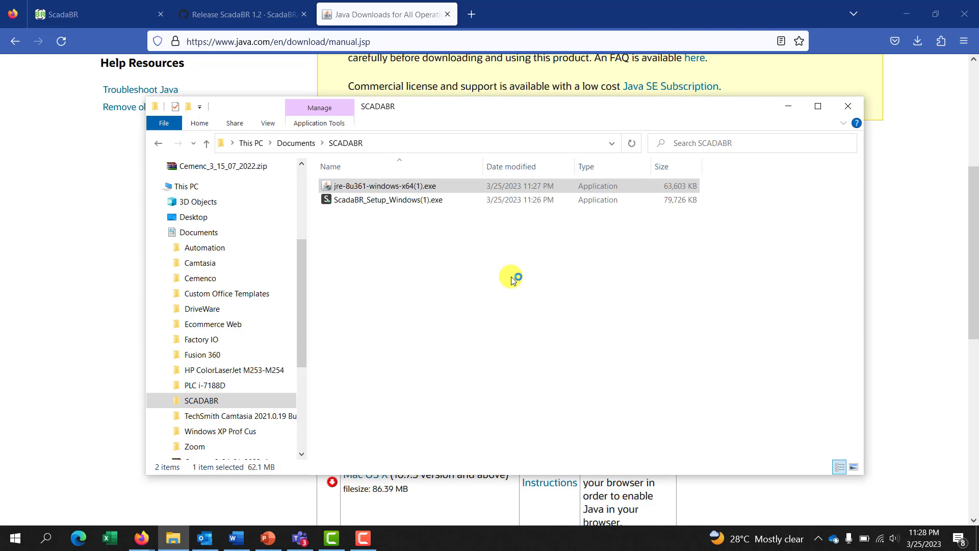
{"action": "left_click", "coordinate": [595, 384]}
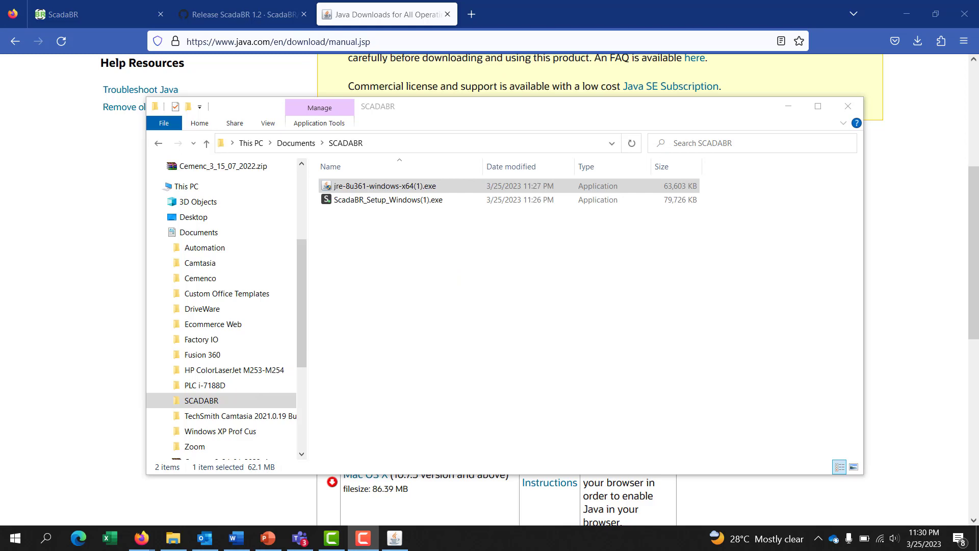
{"action": "left_click", "coordinate": [496, 297]}
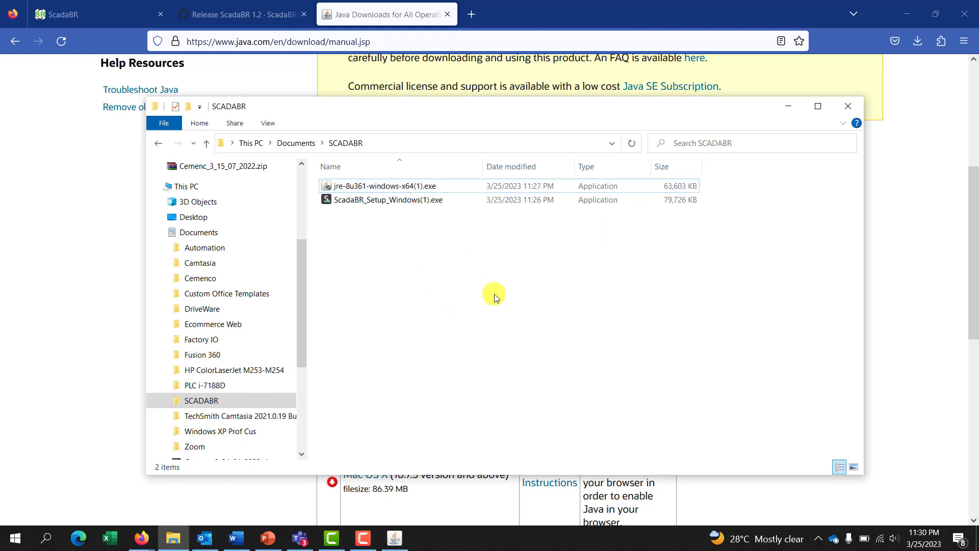
Step: Launch ScadaBR_Setup_Windows(1).exe from the SCADABR folder as administrator
{"action": "left_click", "coordinate": [360, 205]}
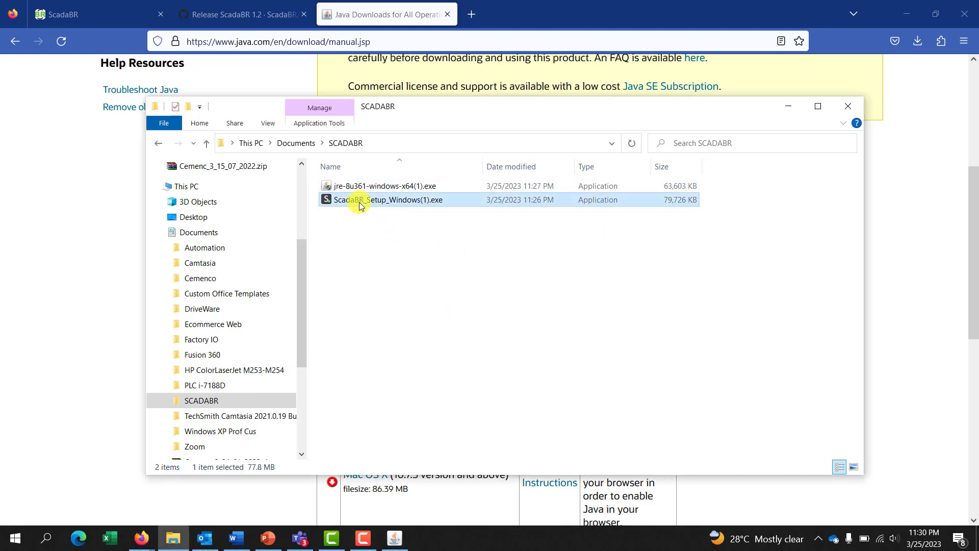
{"action": "right_click", "coordinate": [359, 202]}
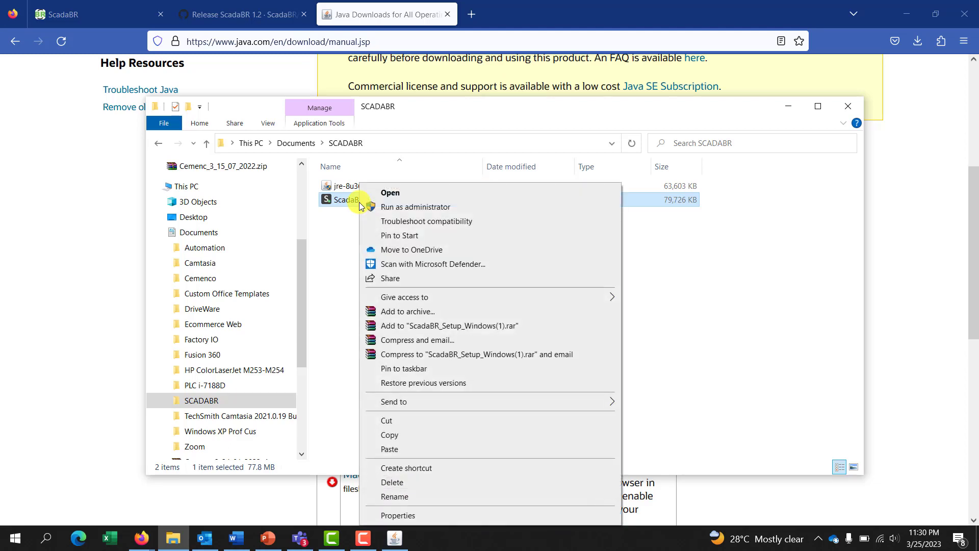
{"action": "left_click", "coordinate": [427, 208]}
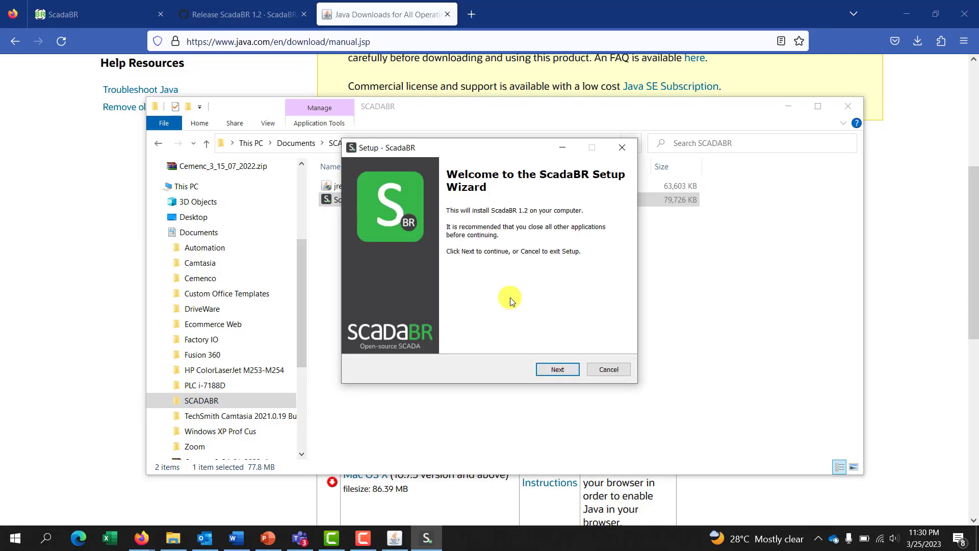
Step: Accept the ScadaBR license agreement and keep C:\Program Files\ScadaBR and the ScadaBR Start Menu folder as setup locations
{"action": "left_click", "coordinate": [558, 368]}
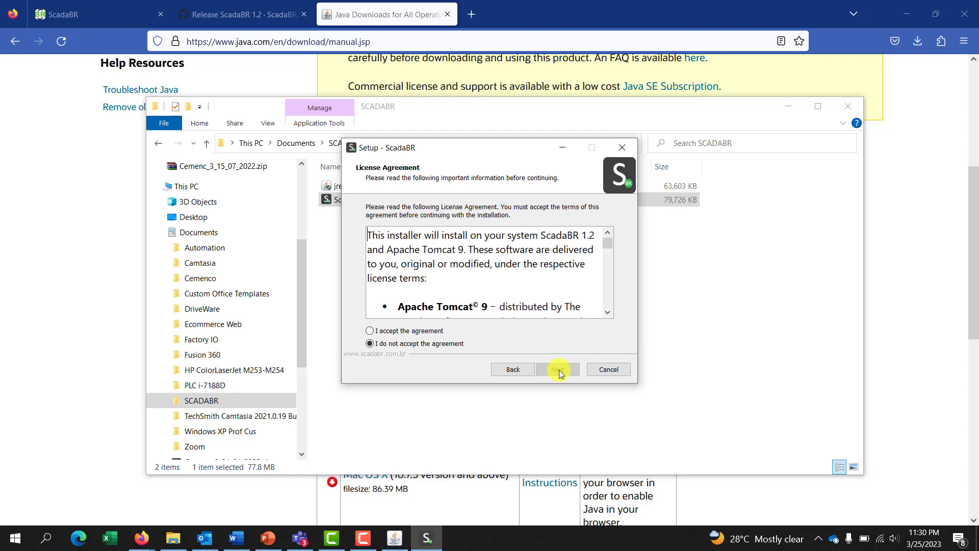
{"action": "left_click", "coordinate": [369, 331]}
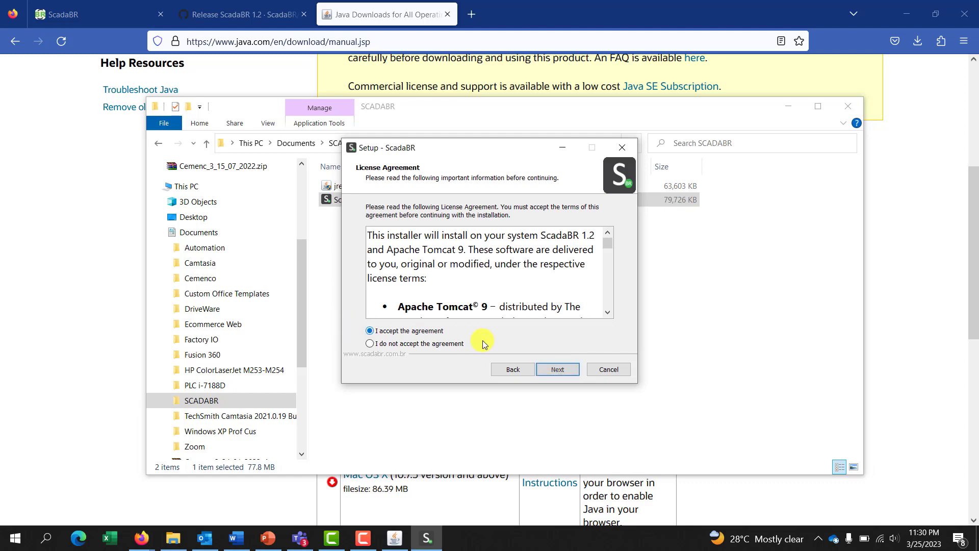
{"action": "left_click", "coordinate": [556, 372]}
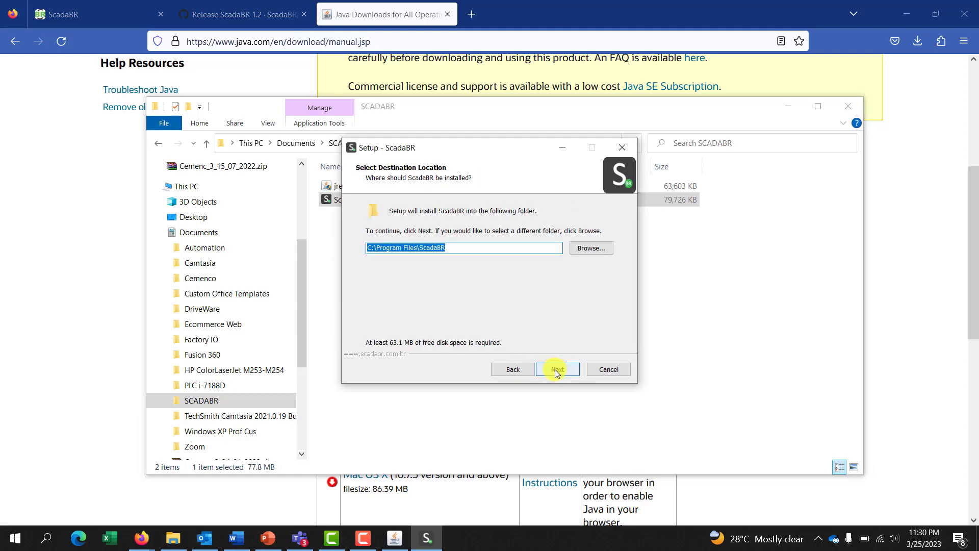
{"action": "left_click", "coordinate": [557, 371]}
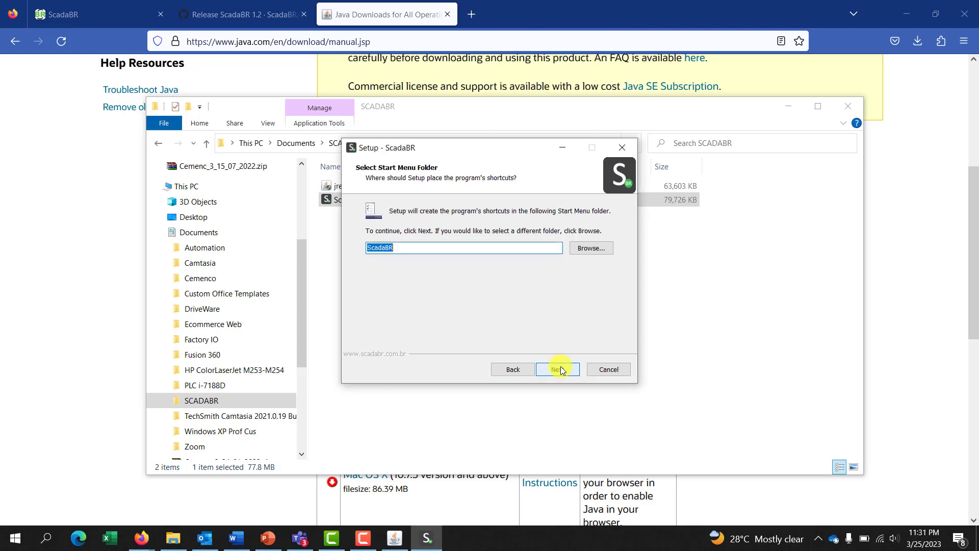
{"action": "left_click", "coordinate": [561, 370]}
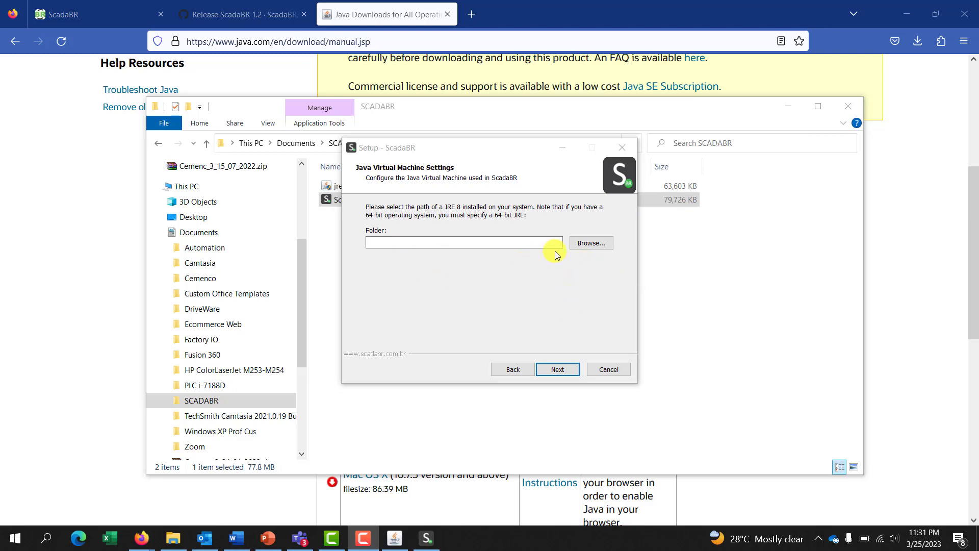
Step: Set the Java Virtual Machine folder to C:\Program Files\Java\jre1.8.0_361 in the ScadaBR setup
{"action": "left_click", "coordinate": [594, 244]}
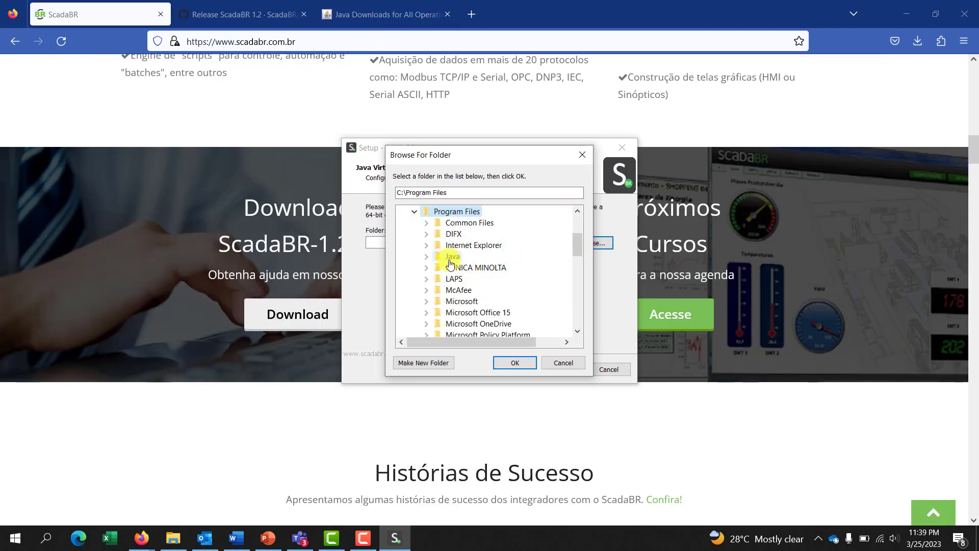
{"action": "left_click", "coordinate": [448, 259]}
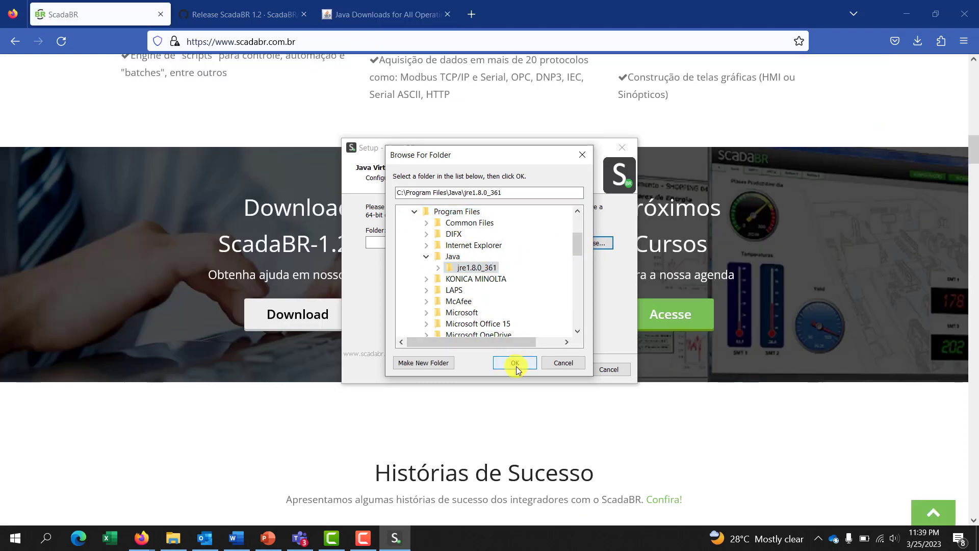
{"action": "left_click", "coordinate": [516, 362]}
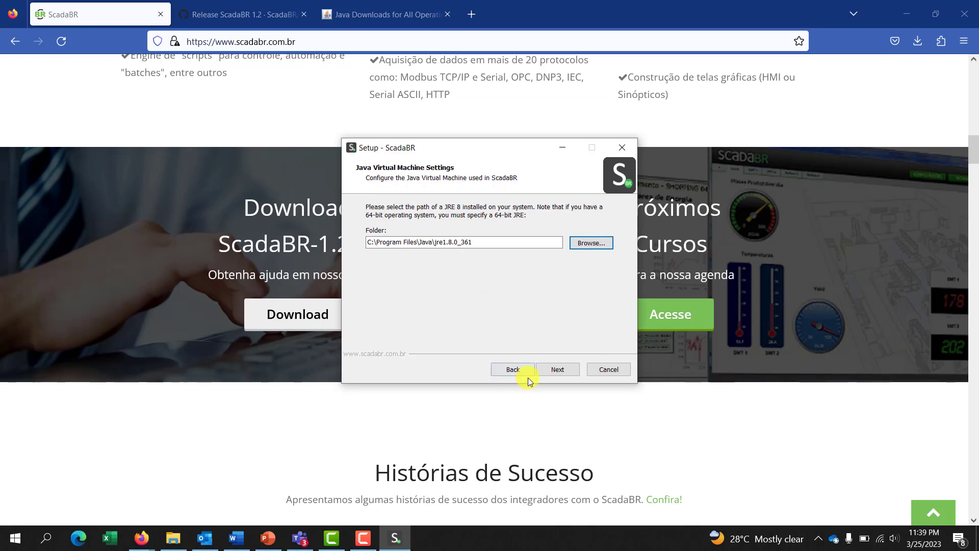
{"action": "left_click", "coordinate": [561, 369]}
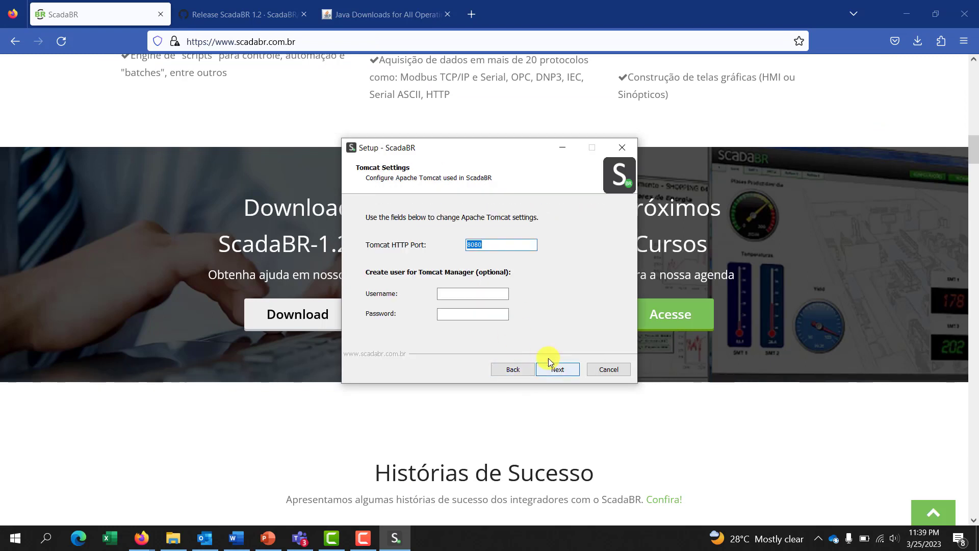
Step: Install ScadaBR with Tomcat HTTP port 8080 and no Tomcat Manager user, and finish setup with Run ScadaBR now enabled
{"action": "left_click", "coordinate": [512, 246]}
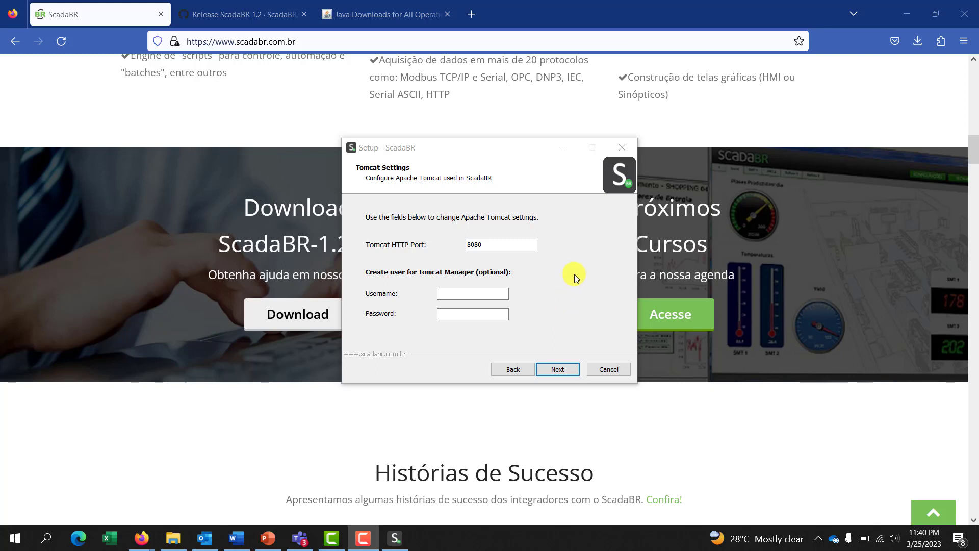
{"action": "left_click", "coordinate": [559, 370]}
{"action": "left_click", "coordinate": [560, 369]}
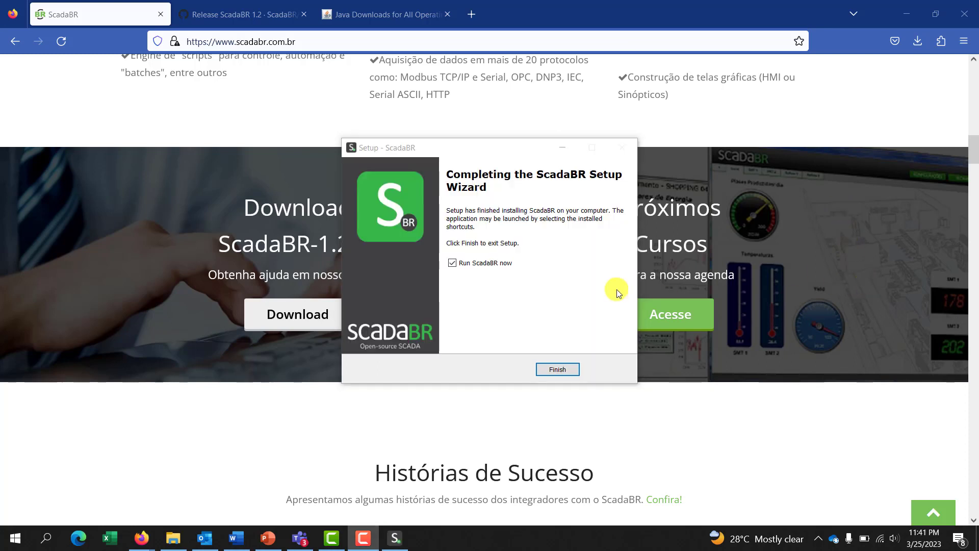
{"action": "left_click", "coordinate": [558, 370]}
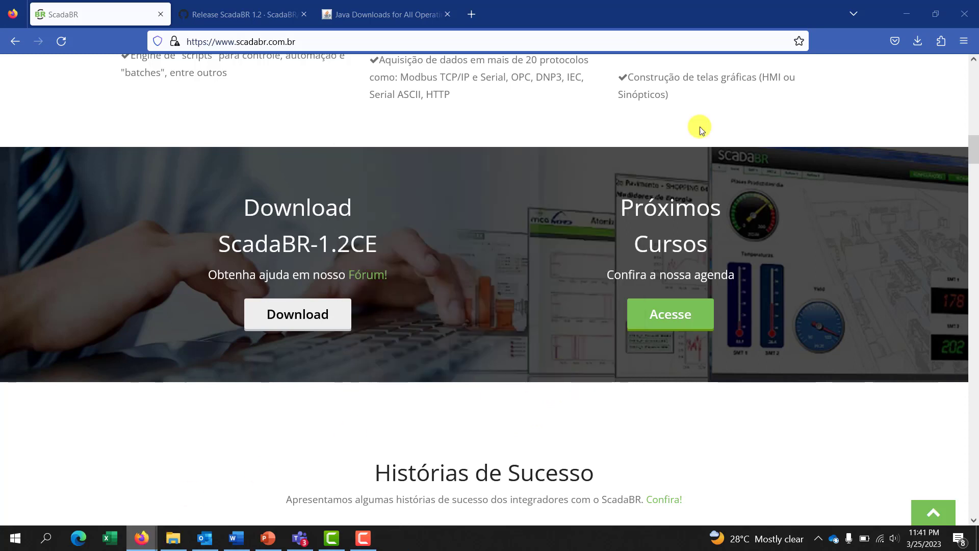
Step: Check the startup type and service status in the ScadaBR service manager, and close its properties
{"action": "left_click", "coordinate": [20, 543]}
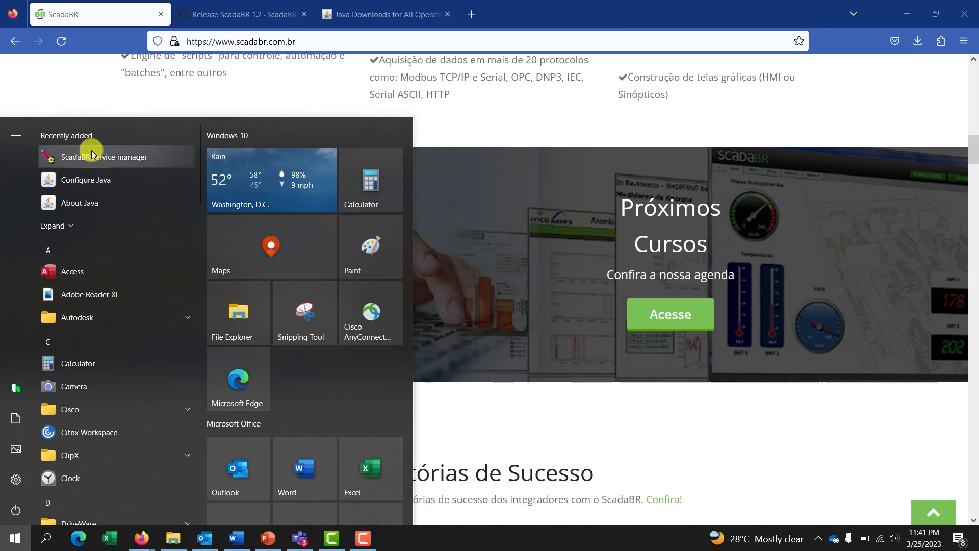
{"action": "left_click", "coordinate": [144, 159]}
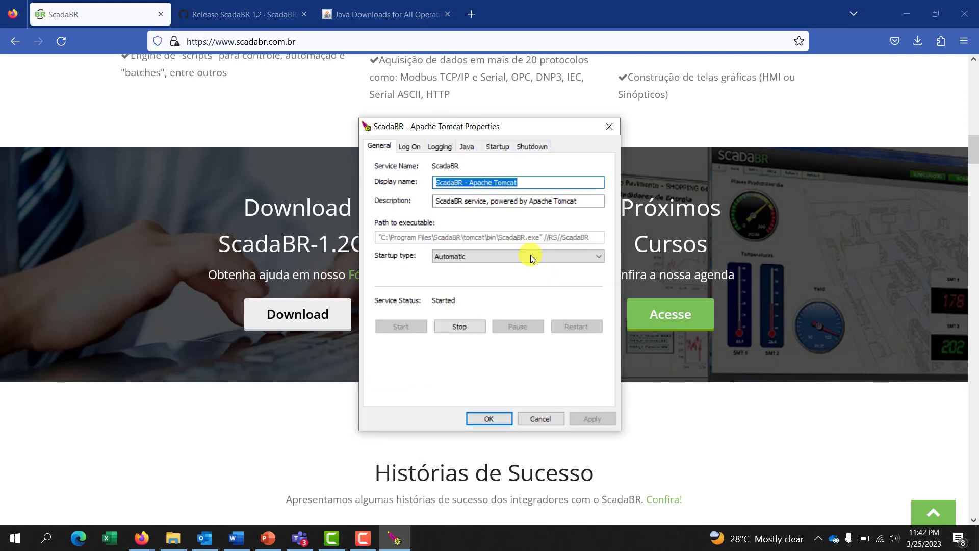
{"action": "left_click", "coordinate": [493, 418]}
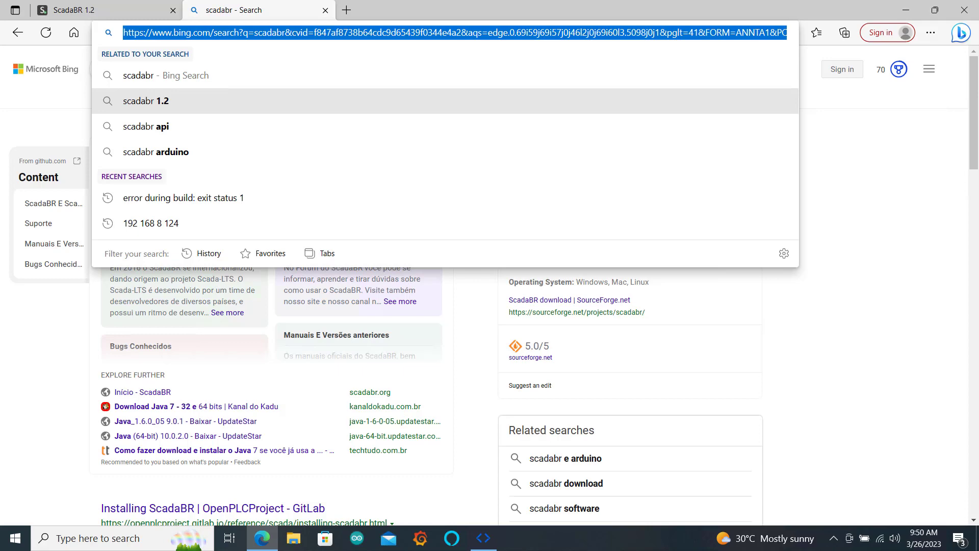
Step: Switch to Microsoft Edge and load the Apache Tomcat page at localhost:8081
{"action": "type", "text": "Lo"}
{"action": "left_click", "coordinate": [194, 34]}
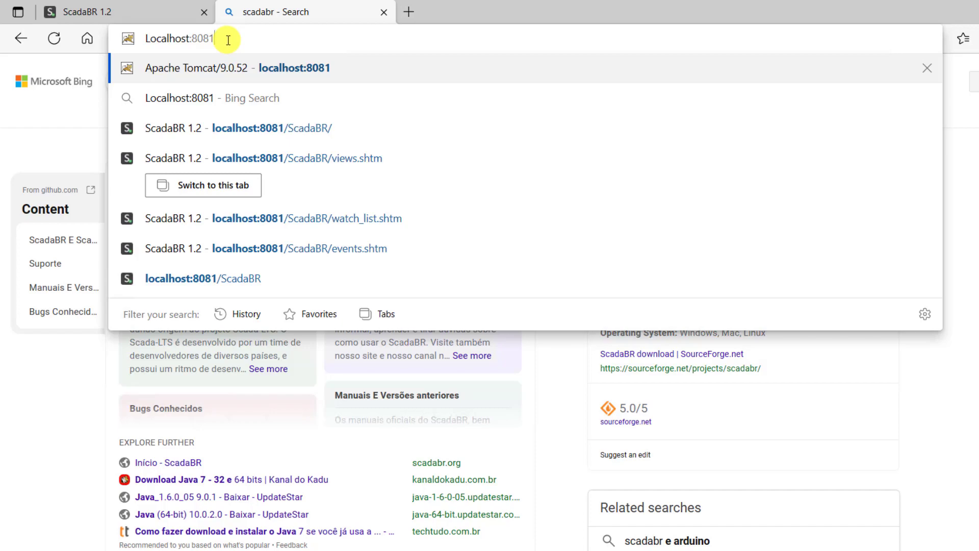
{"action": "key", "text": "Return"}
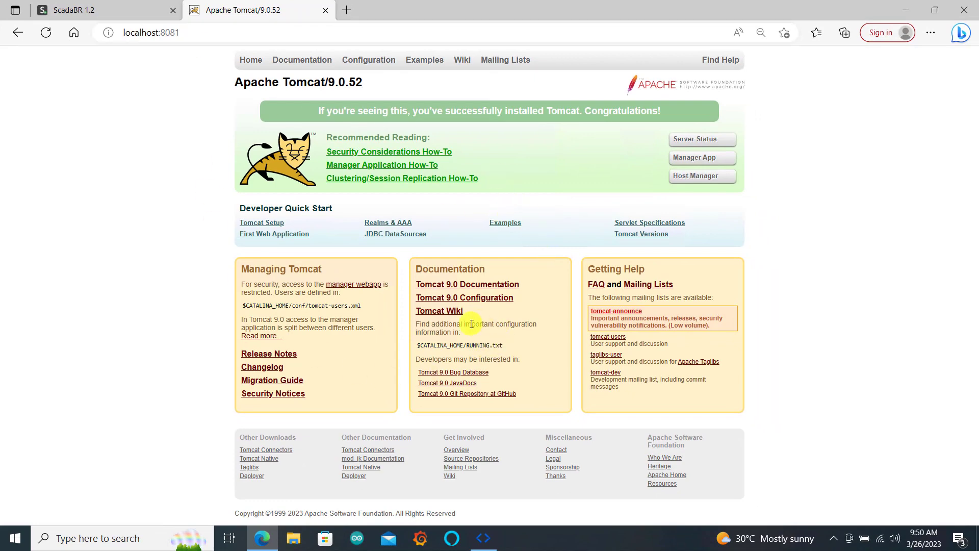
Step: Load the ScadaBR web interface at localhost:8081/ScadaBR
{"action": "left_click", "coordinate": [185, 34]}
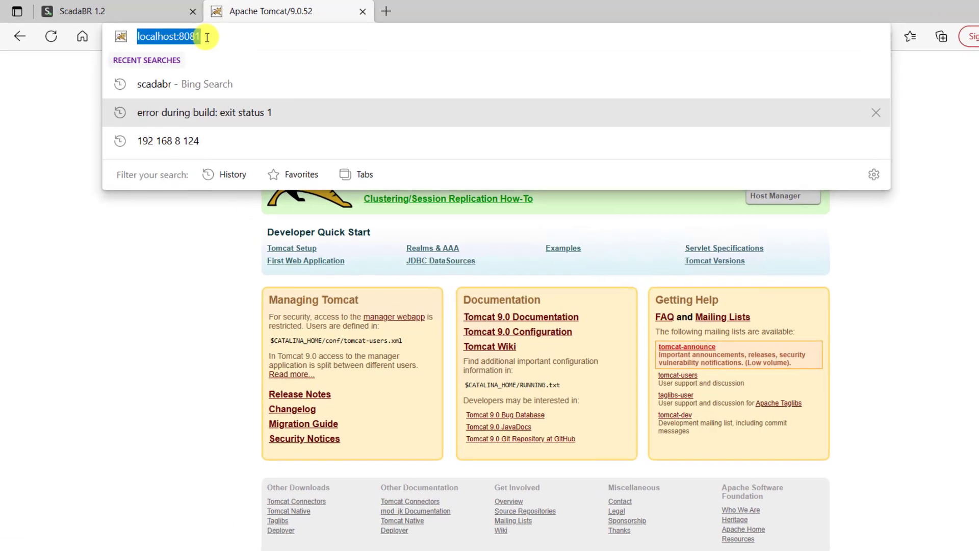
{"action": "left_click", "coordinate": [186, 33]}
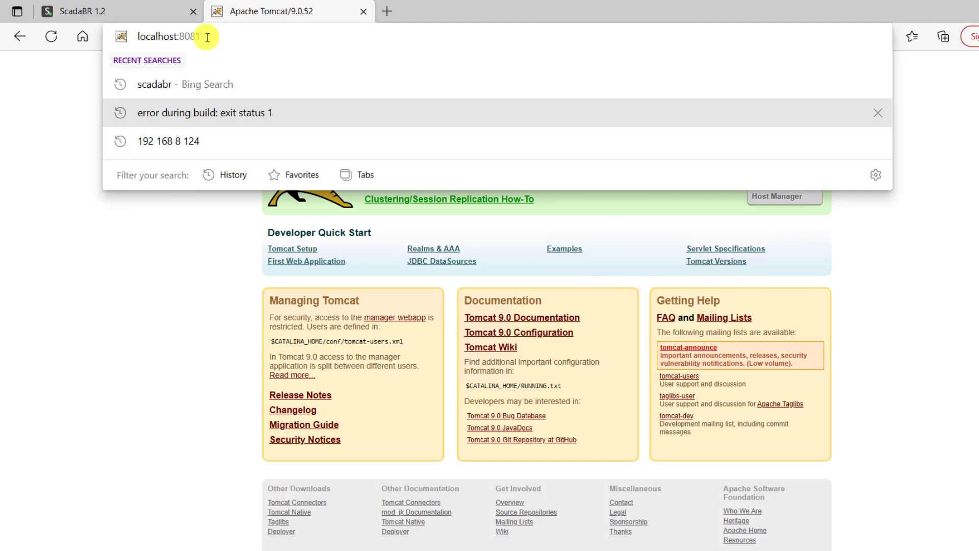
{"action": "type", "text": "/ScadaBR"}
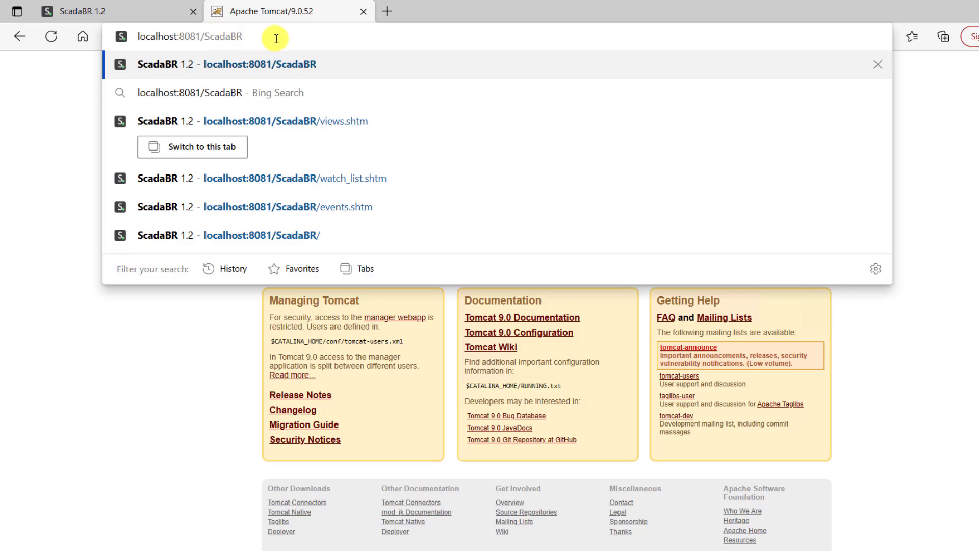
{"action": "key", "text": "Return"}
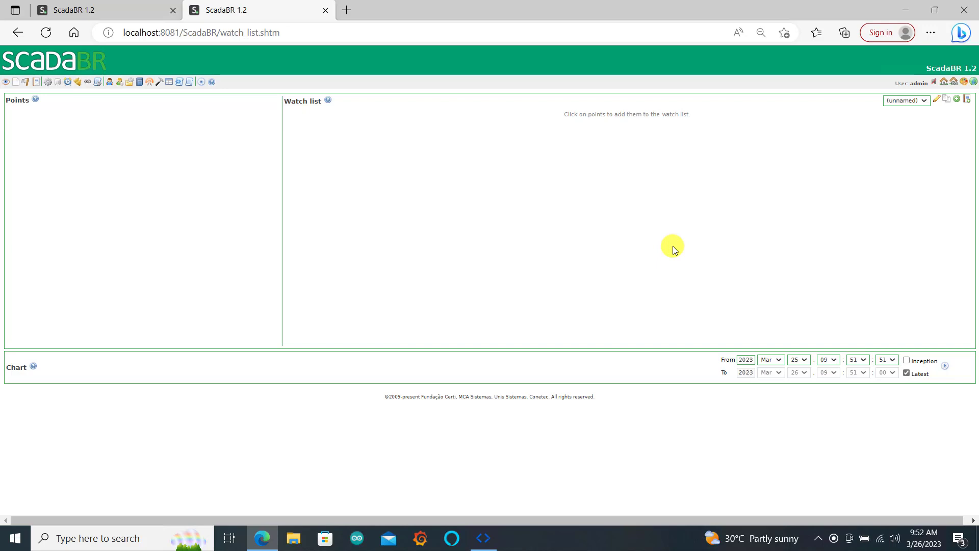
Step: Switch to OpenPLC Editor and examine the arduino_4_Rly variable table, the standard function blocks in the library and the TON0 timer block
{"action": "left_click", "coordinate": [483, 539]}
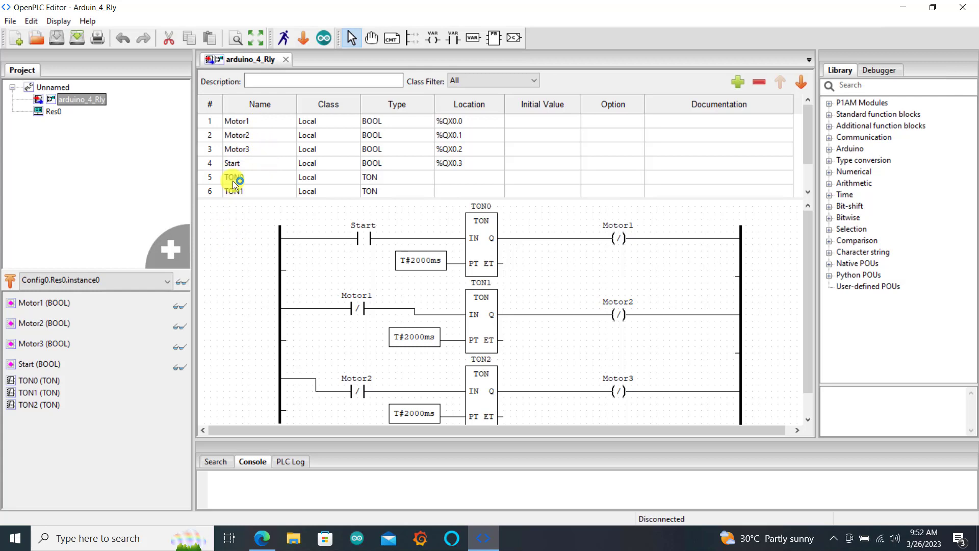
{"action": "left_click", "coordinate": [261, 125]}
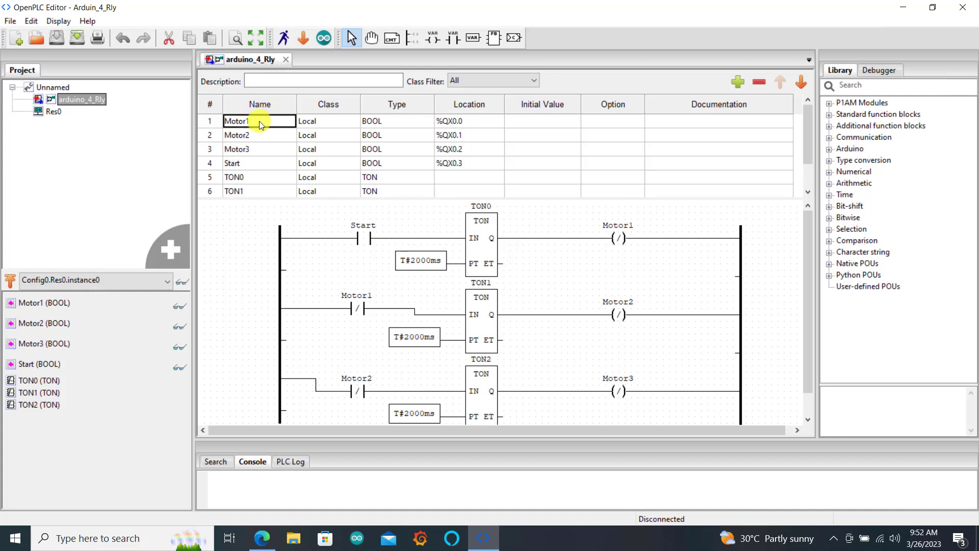
{"action": "left_click", "coordinate": [270, 140]}
{"action": "left_click", "coordinate": [234, 305]}
{"action": "left_click", "coordinate": [809, 193]}
{"action": "left_click", "coordinate": [809, 192]}
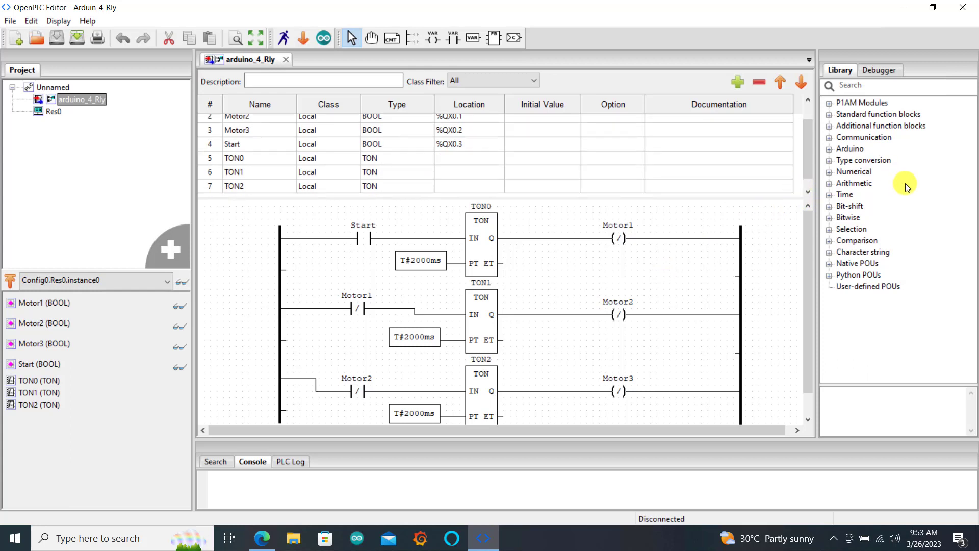
{"action": "left_click", "coordinate": [830, 115]}
{"action": "scroll", "coordinate": [830, 119], "scroll_direction": "down", "scroll_amount": 1}
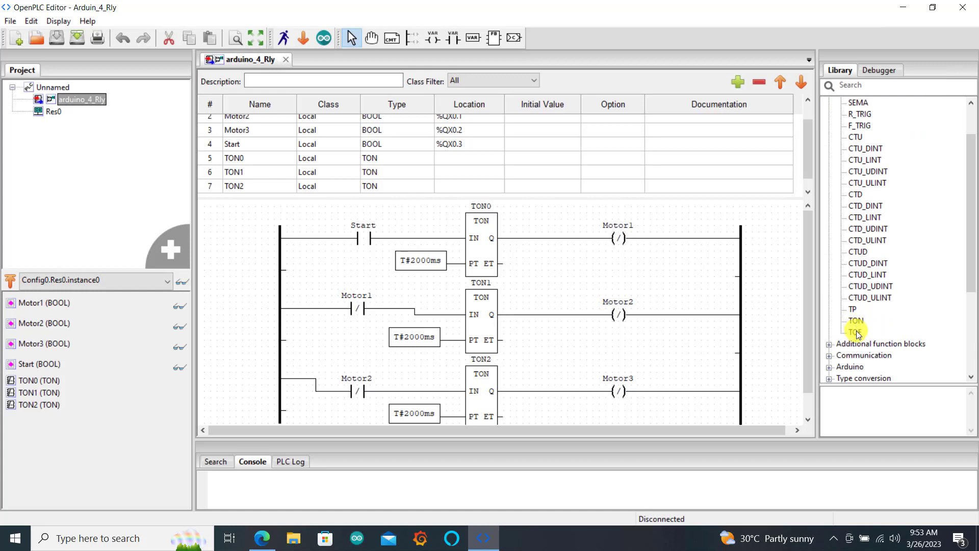
{"action": "left_click", "coordinate": [487, 224]}
Step: Check the Motor1 coil's modifier and the TON0 timer's preset time expression, accepting both property dialogs without changing their values
{"action": "double_click", "coordinate": [621, 237]}
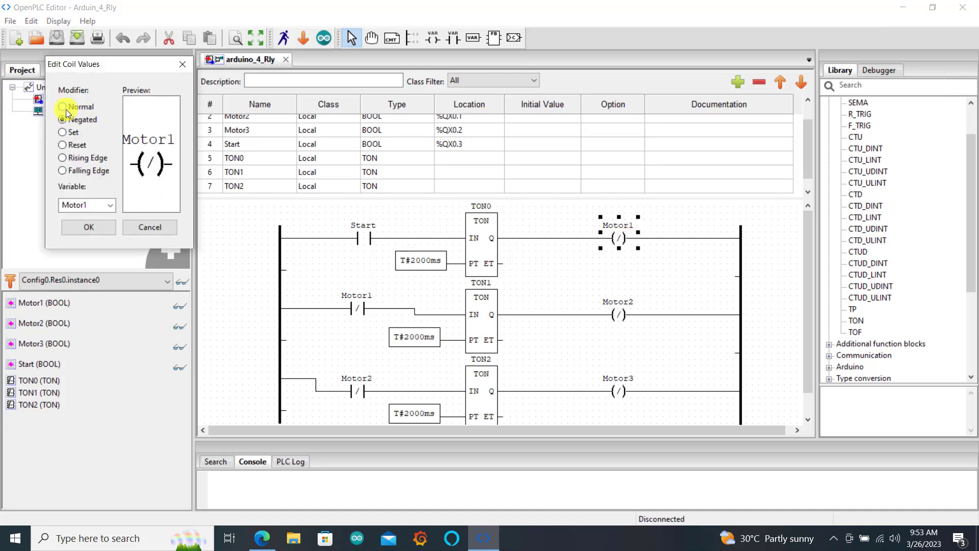
{"action": "left_click", "coordinate": [88, 227]}
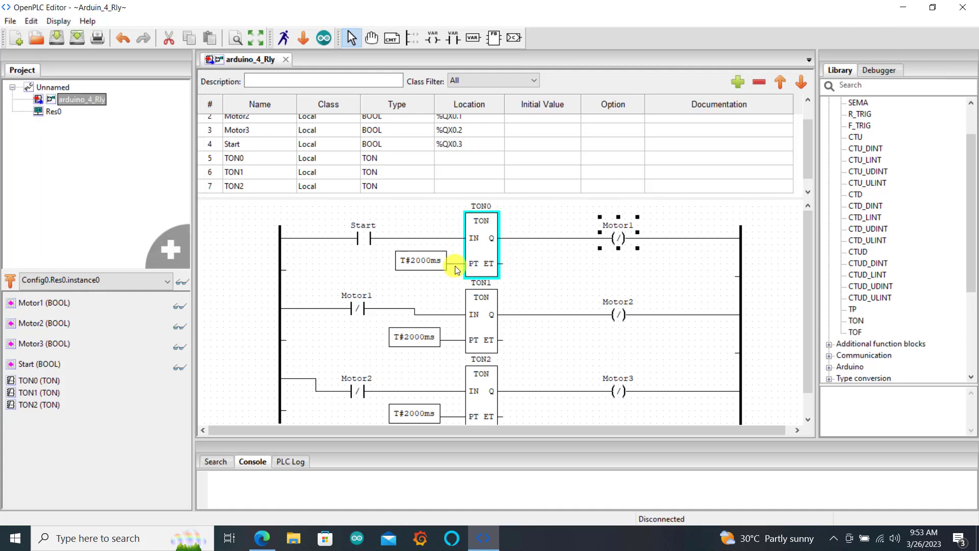
{"action": "double_click", "coordinate": [424, 264]}
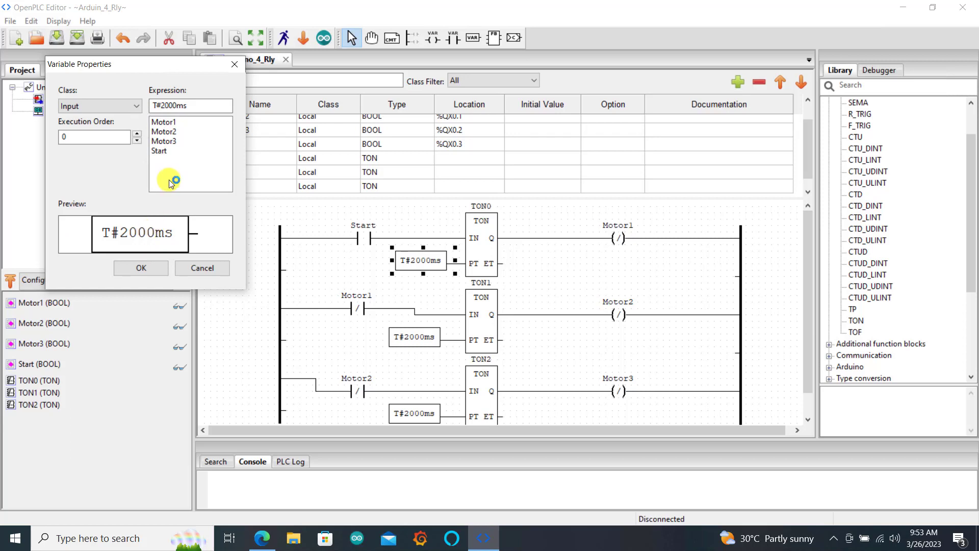
{"action": "left_click", "coordinate": [136, 266]}
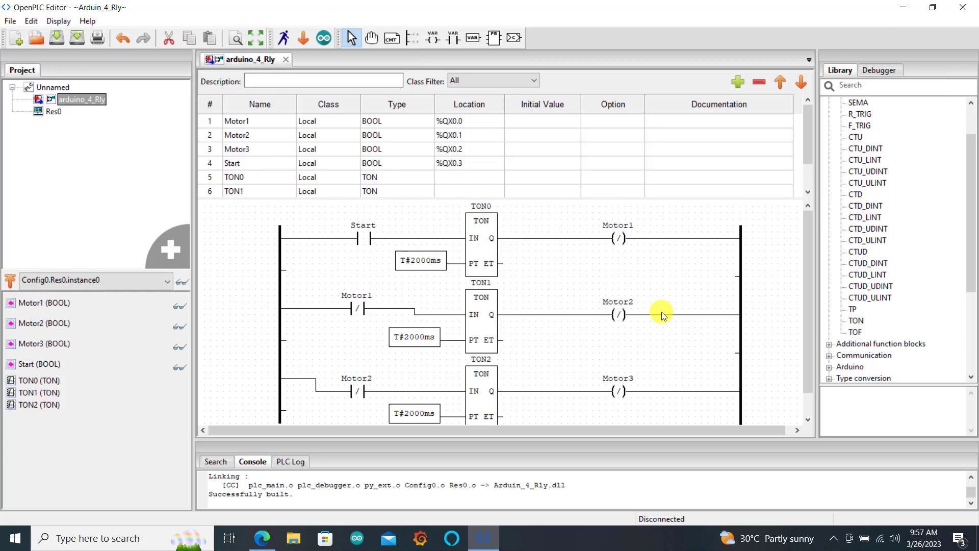
Step: Simulate the ladder program with the Start contact forced true in the instance0 debug view, and stop the simulation and close that view
{"action": "left_click", "coordinate": [283, 39]}
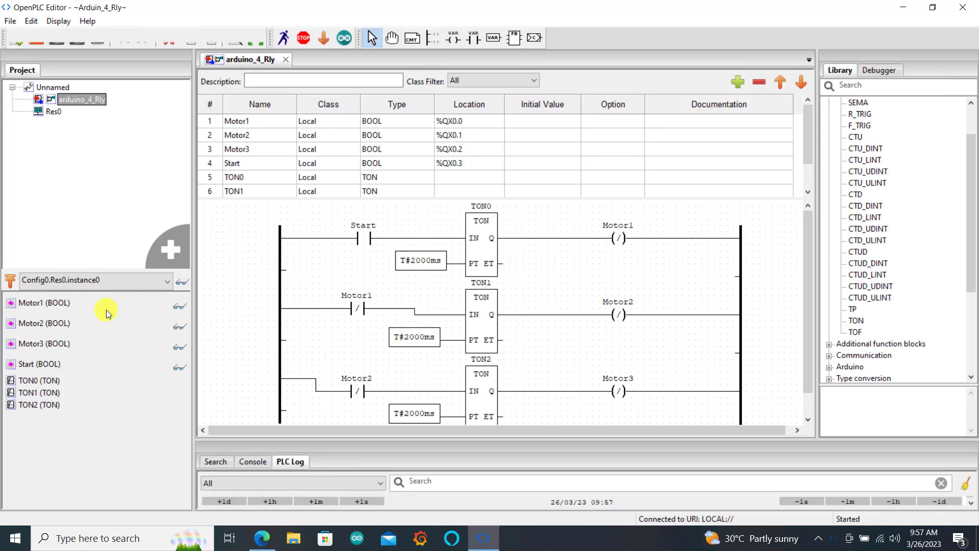
{"action": "left_click", "coordinate": [183, 283]}
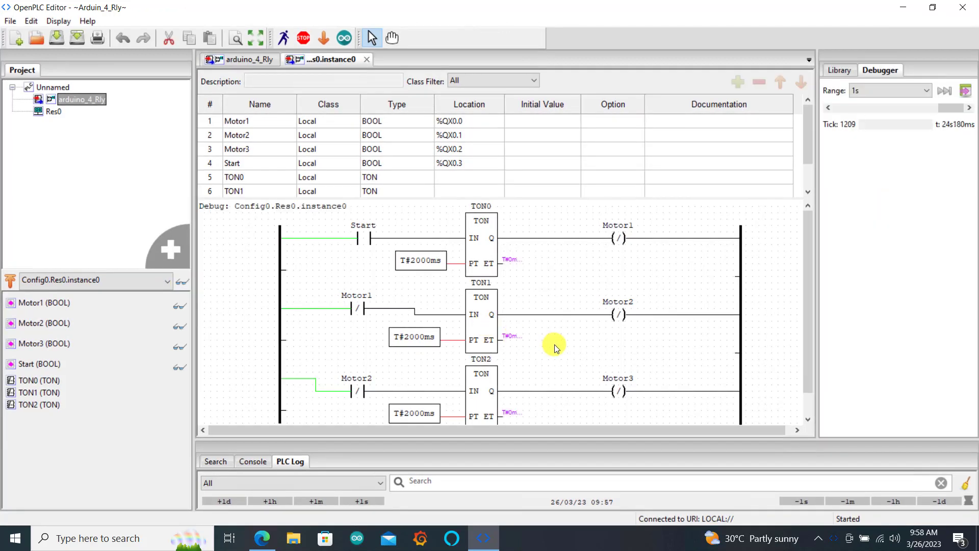
{"action": "left_click", "coordinate": [365, 237]}
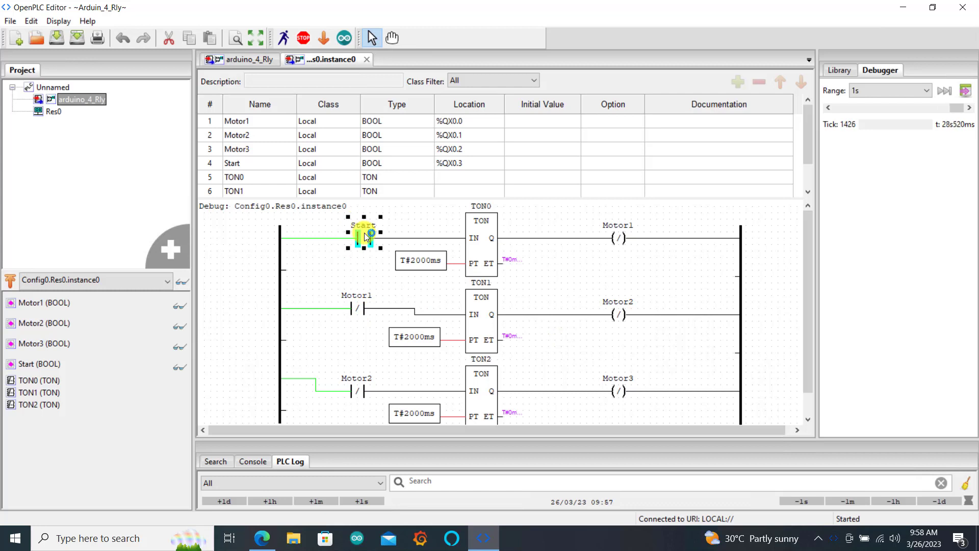
{"action": "right_click", "coordinate": [366, 237]}
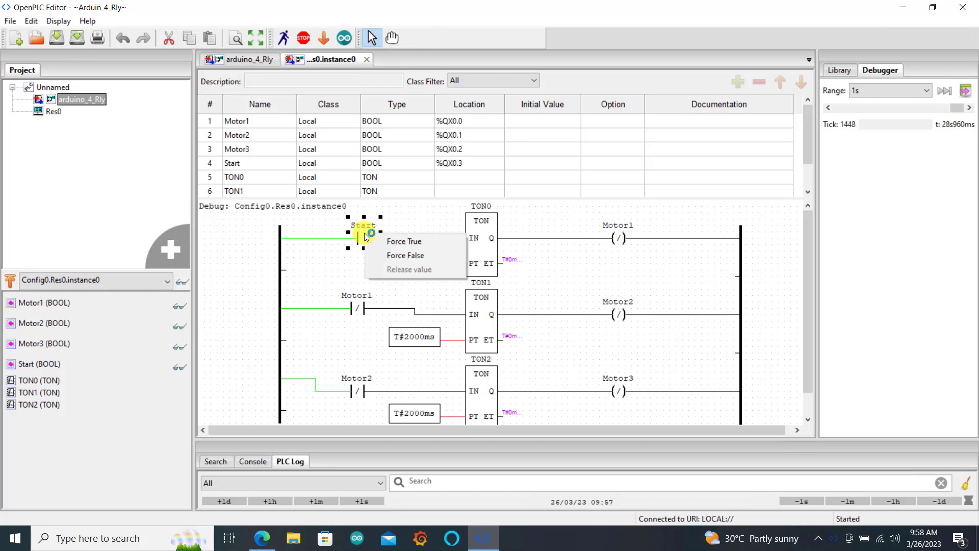
{"action": "left_click", "coordinate": [395, 243]}
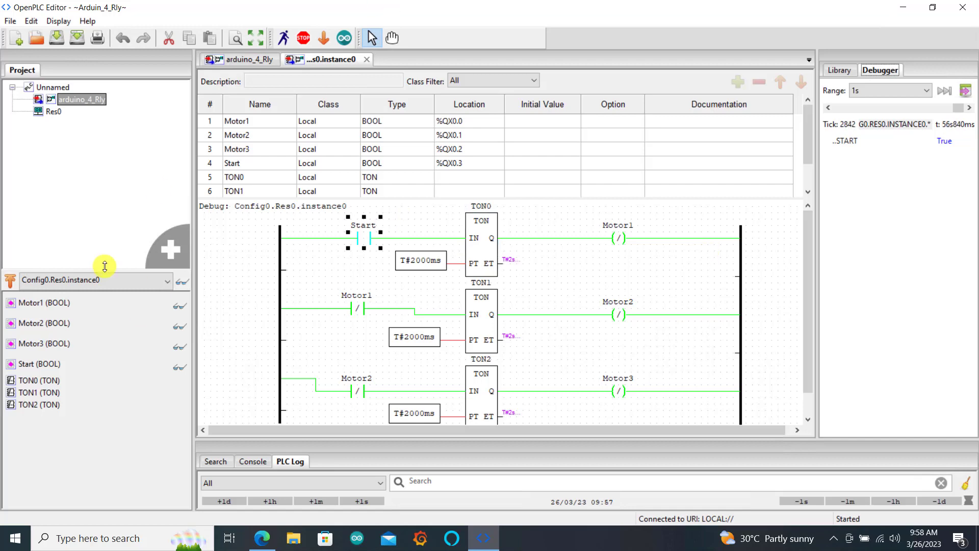
{"action": "left_click", "coordinate": [304, 37]}
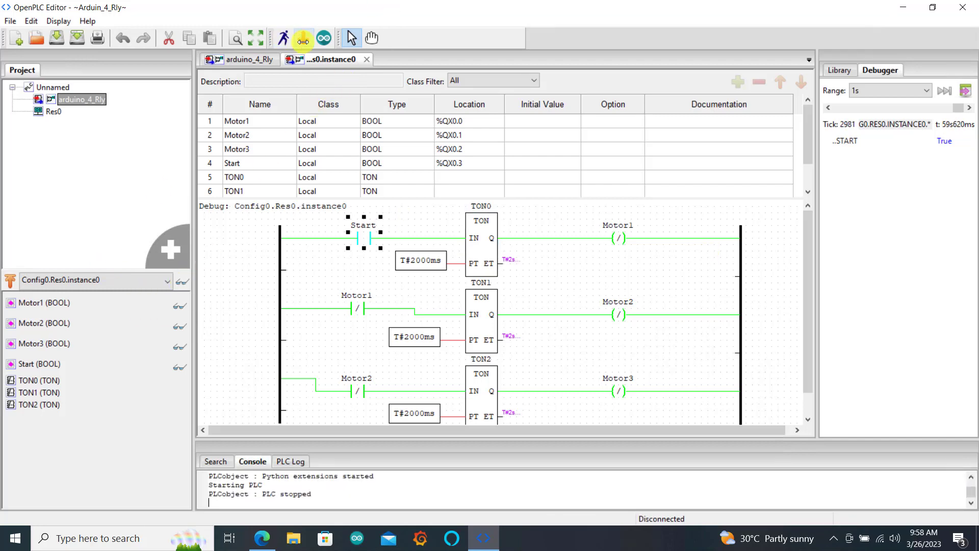
{"action": "left_click", "coordinate": [369, 59]}
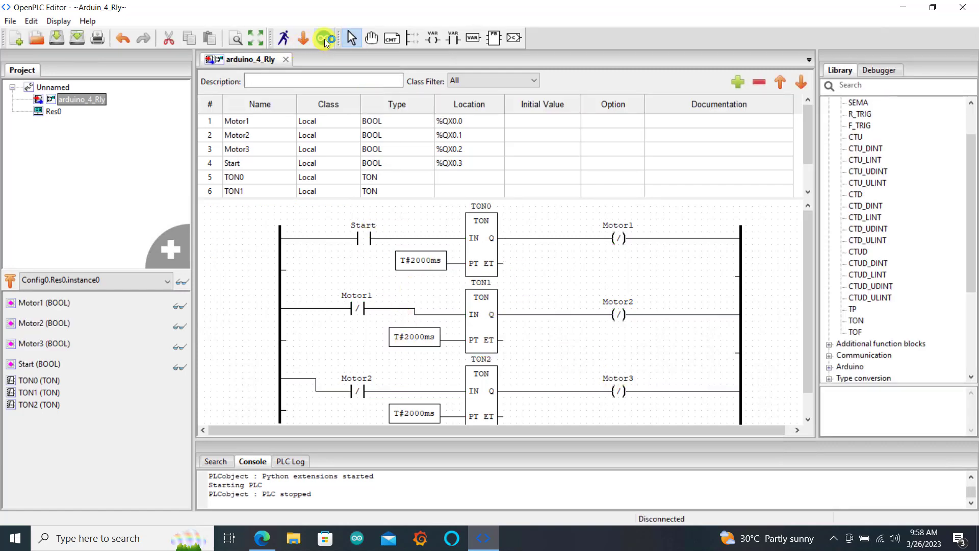
Step: Upload the program to an Arduino Uno on COM21 with Modbus RTU enabled over Serial at 115200 baud and slave ID 1
{"action": "left_click", "coordinate": [325, 39]}
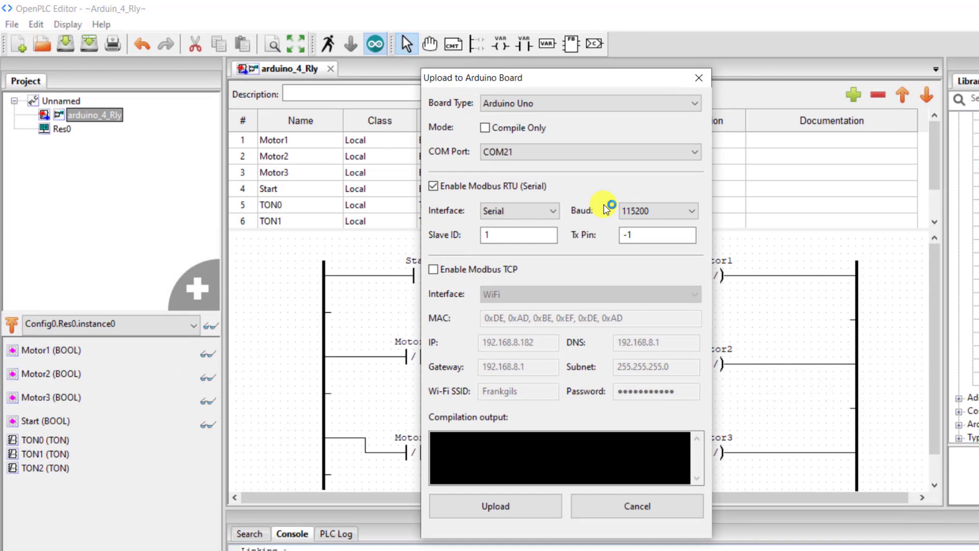
{"action": "left_click", "coordinate": [696, 104]}
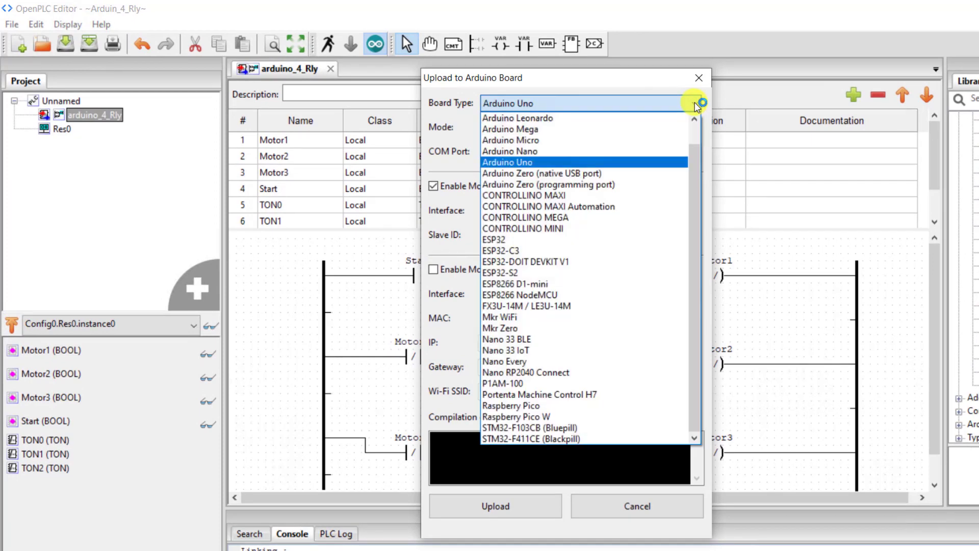
{"action": "left_click", "coordinate": [528, 162]}
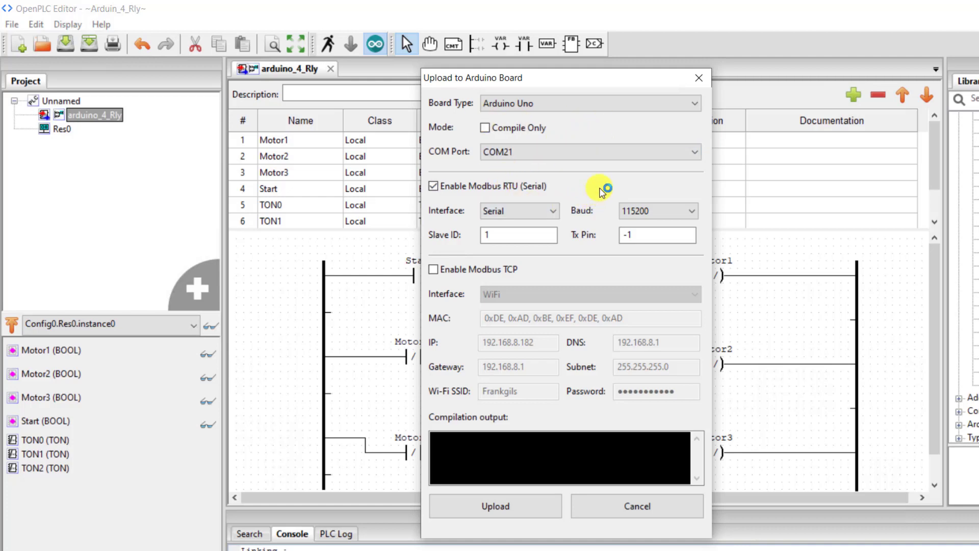
{"action": "left_click", "coordinate": [697, 151]}
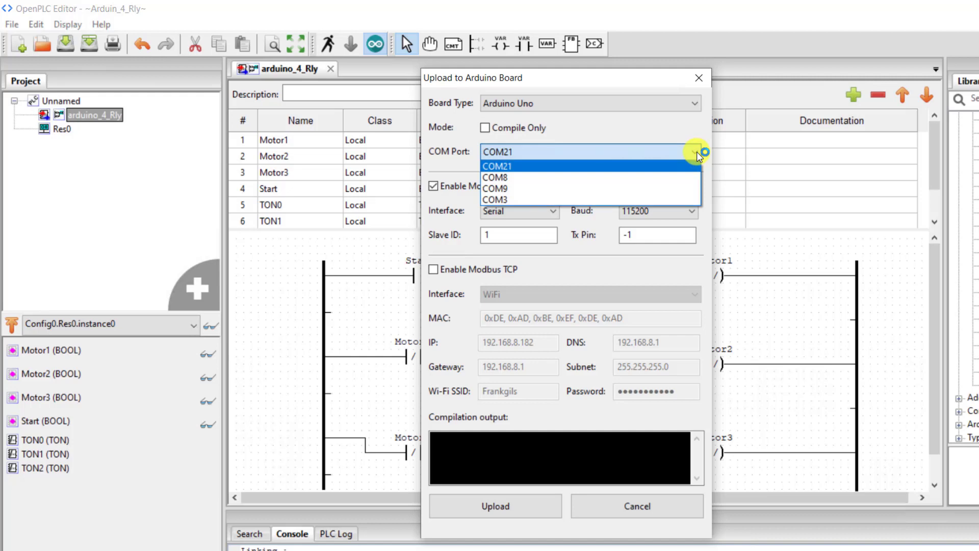
{"action": "left_click", "coordinate": [697, 152]}
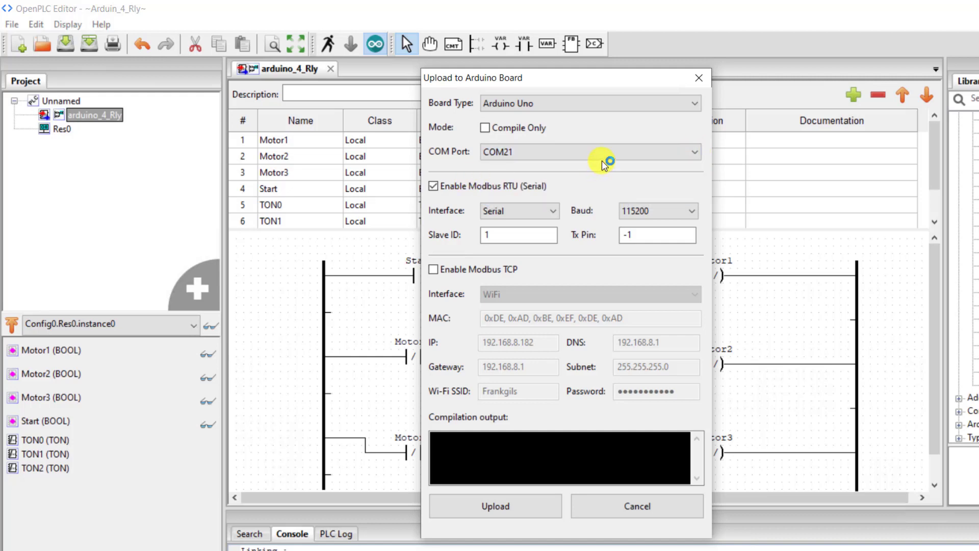
{"action": "left_click", "coordinate": [434, 186]}
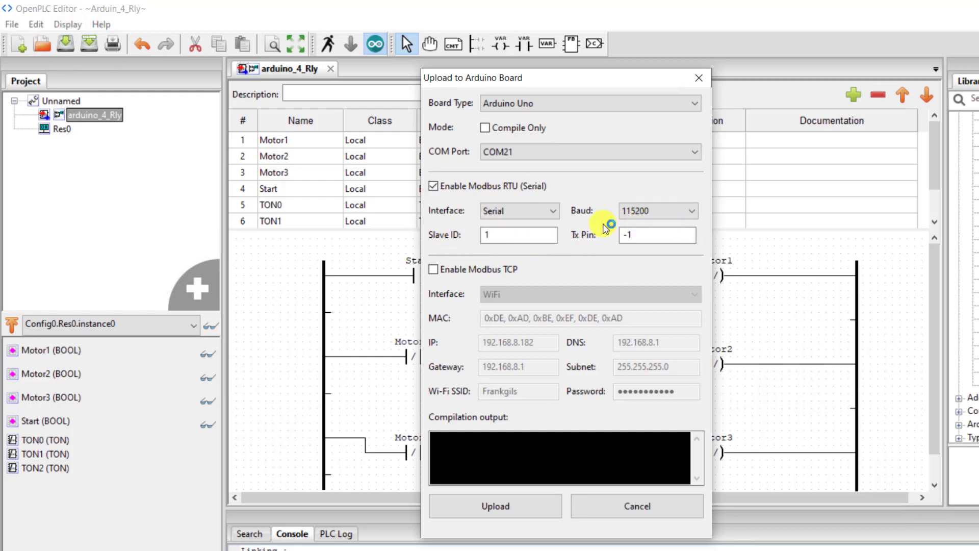
{"action": "left_click", "coordinate": [500, 507]}
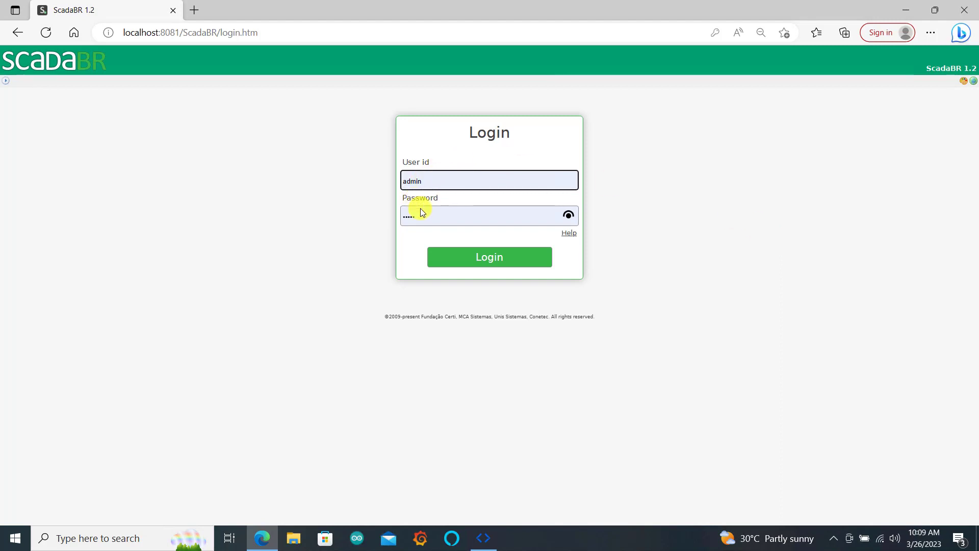
Step: Log in to ScadaBR in Microsoft Edge with the prefilled credentials and add a Modbus Serial data source
{"action": "left_click", "coordinate": [497, 259]}
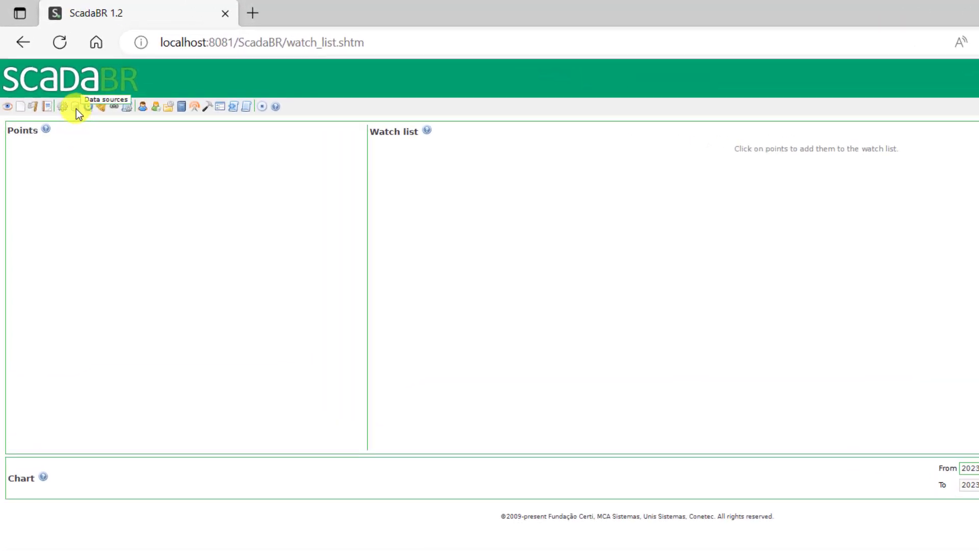
{"action": "left_click", "coordinate": [76, 108]}
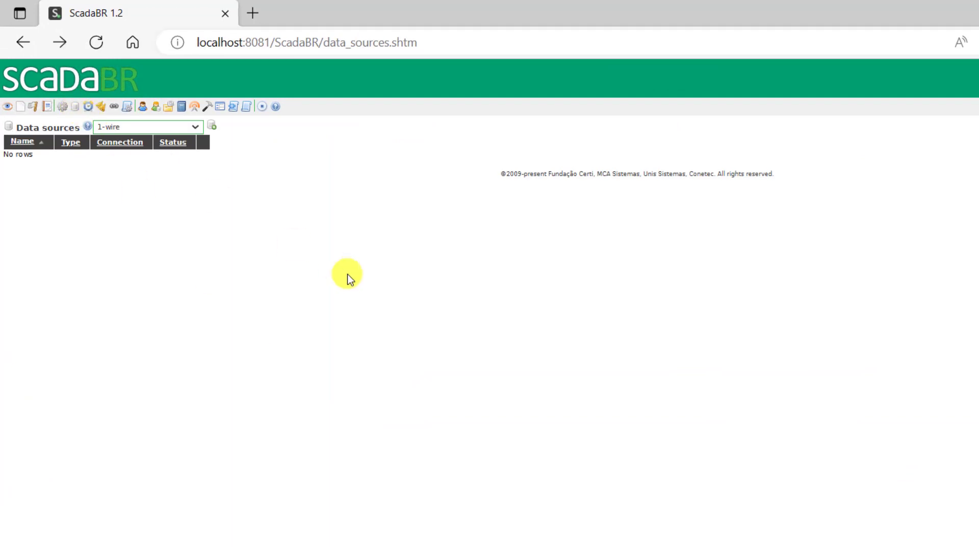
{"action": "left_click", "coordinate": [195, 127]}
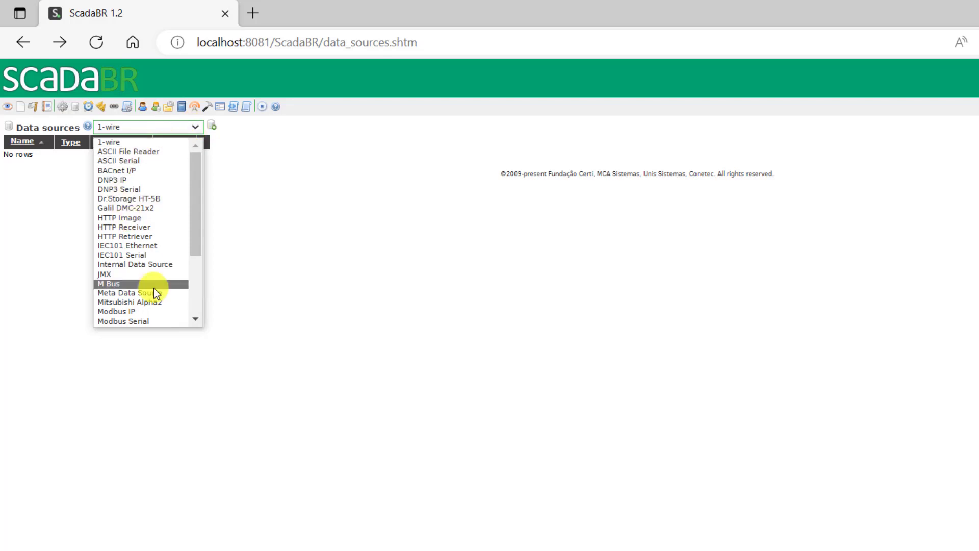
{"action": "left_click", "coordinate": [151, 321]}
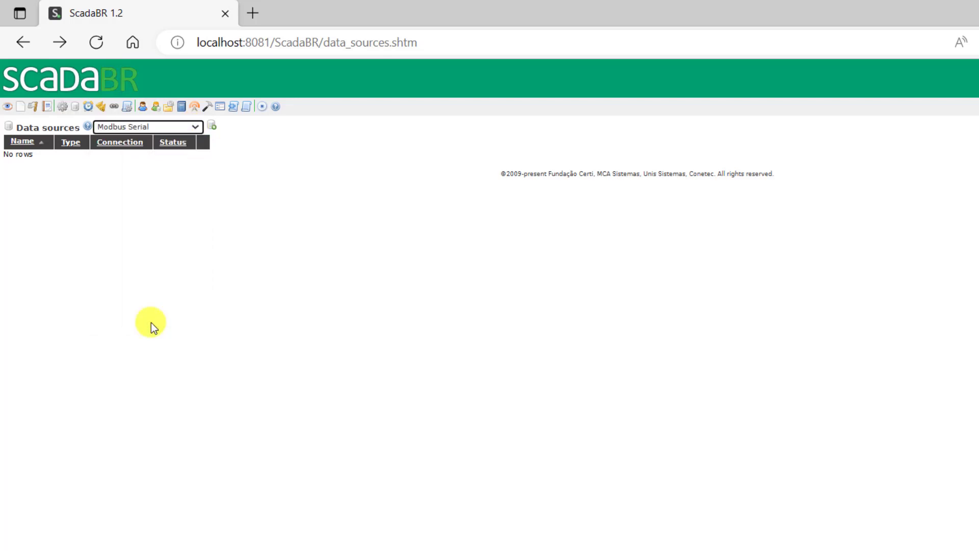
{"action": "left_click", "coordinate": [212, 128]}
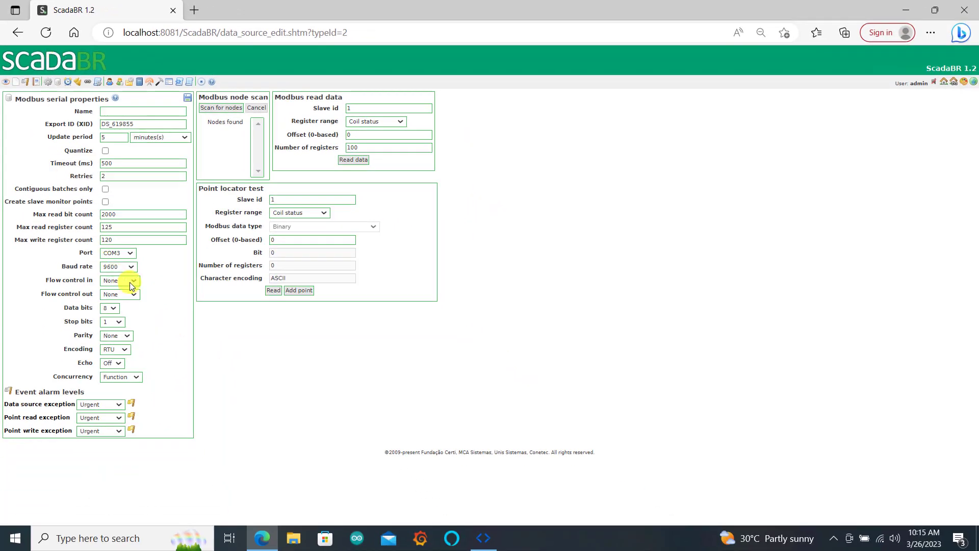
Step: Name the Modbus serial data source Arduino_Relays and set its baud rate to 115200 and port to COM21
{"action": "left_click", "coordinate": [123, 114]}
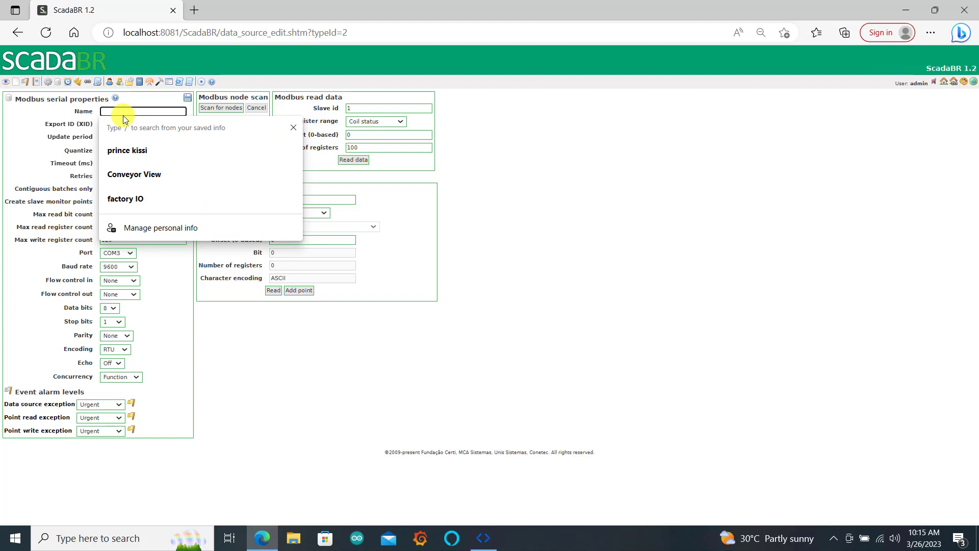
{"action": "type", "text": "Arduino_R"}
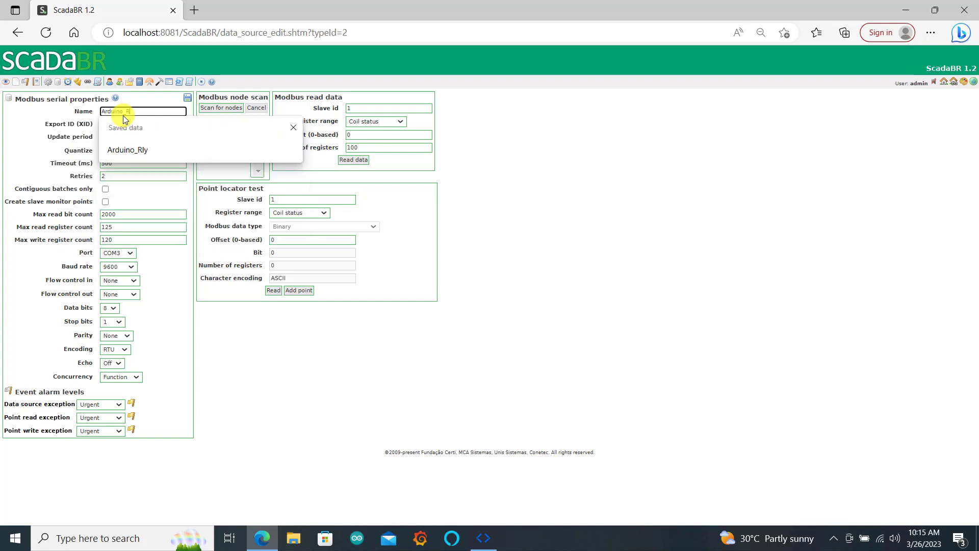
{"action": "type", "text": "elays"}
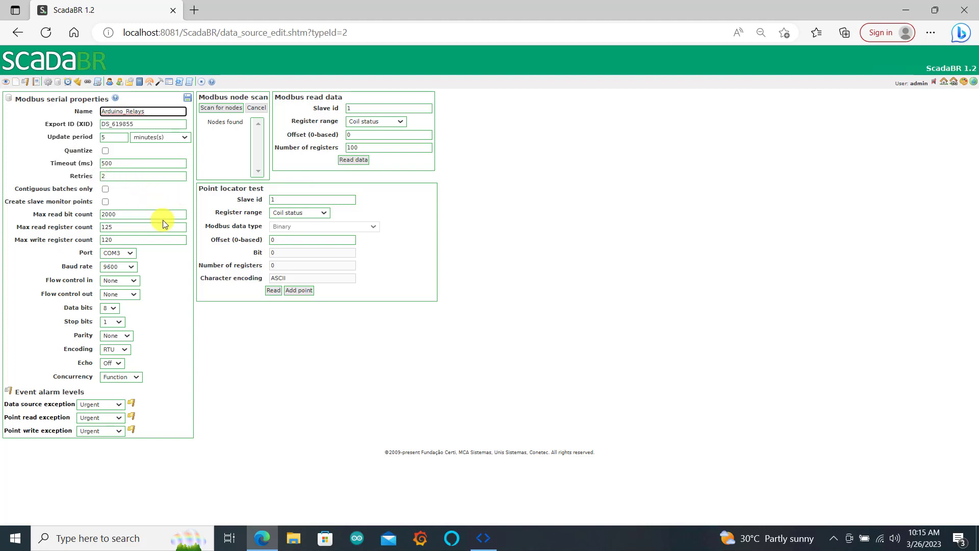
{"action": "left_click", "coordinate": [132, 267]}
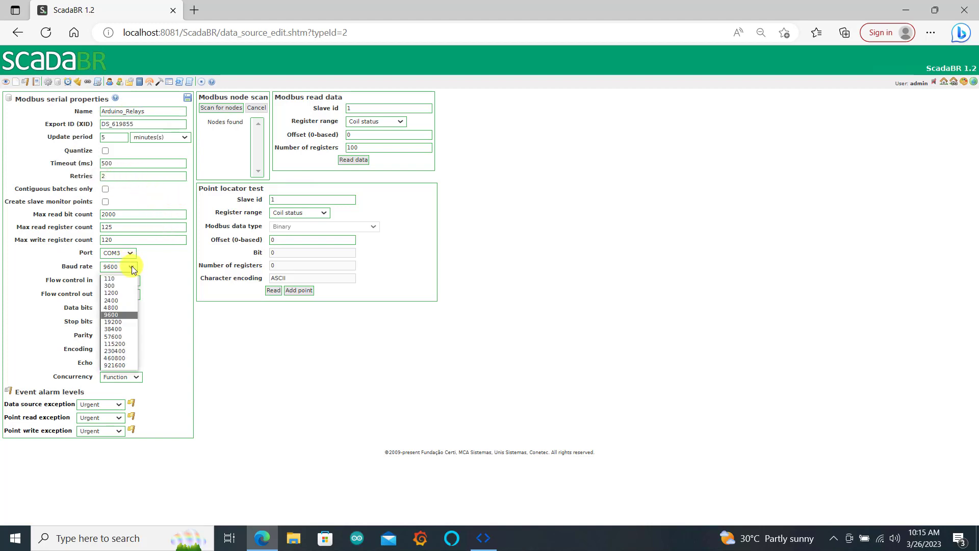
{"action": "left_click", "coordinate": [123, 344]}
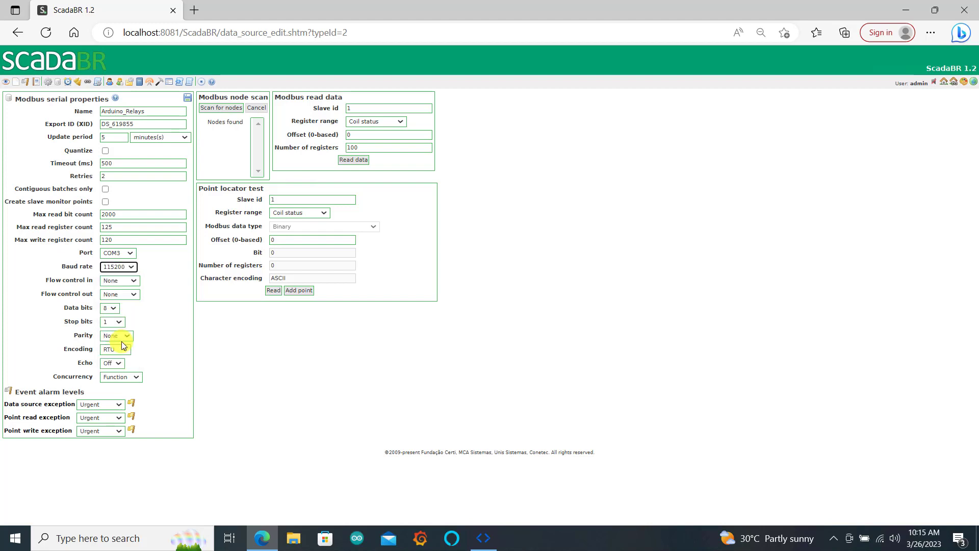
{"action": "left_click", "coordinate": [132, 254]}
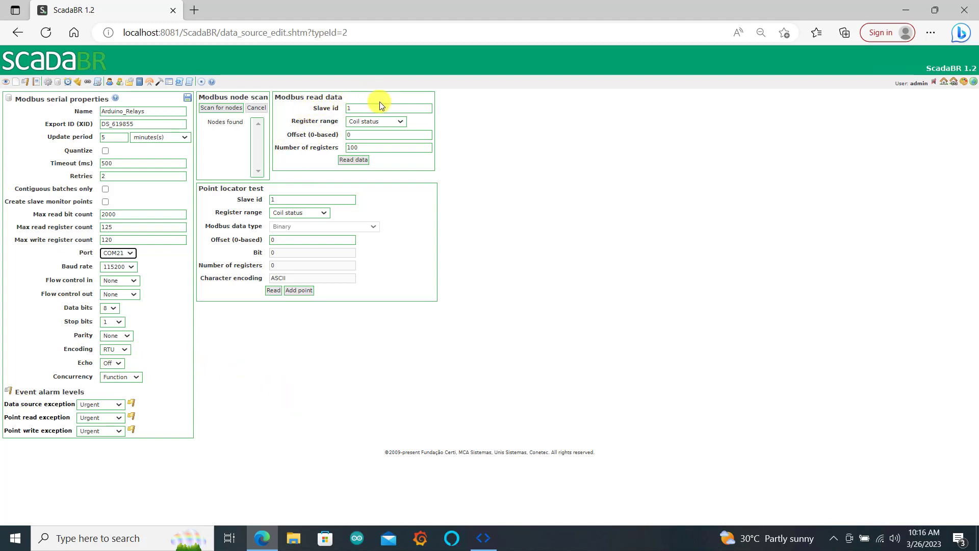
Step: Read 10 coil status registers from slave ID 1 at offset 0, and save the data source
{"action": "left_click", "coordinate": [349, 109]}
{"action": "type", "text": "1"}
{"action": "left_click", "coordinate": [402, 123]}
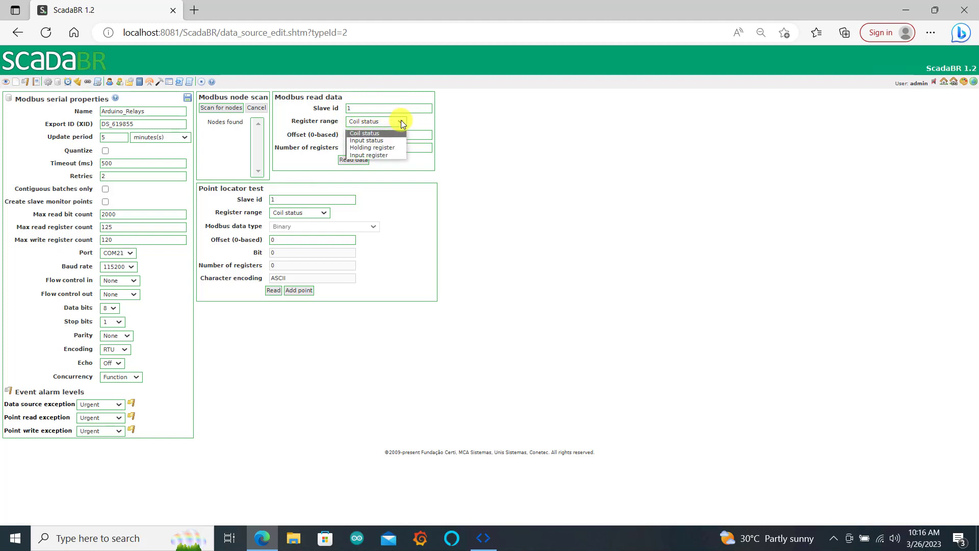
{"action": "left_click", "coordinate": [401, 122]}
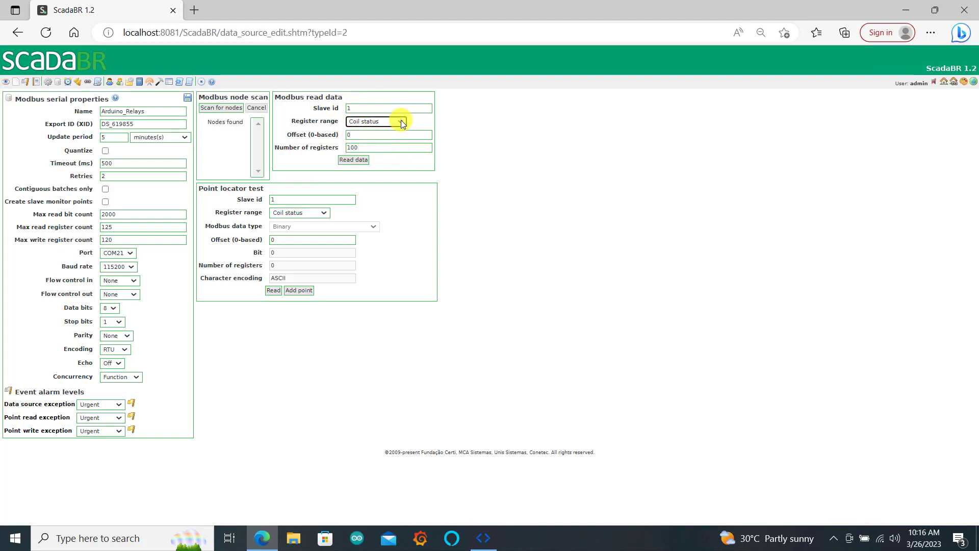
{"action": "left_click", "coordinate": [362, 149]}
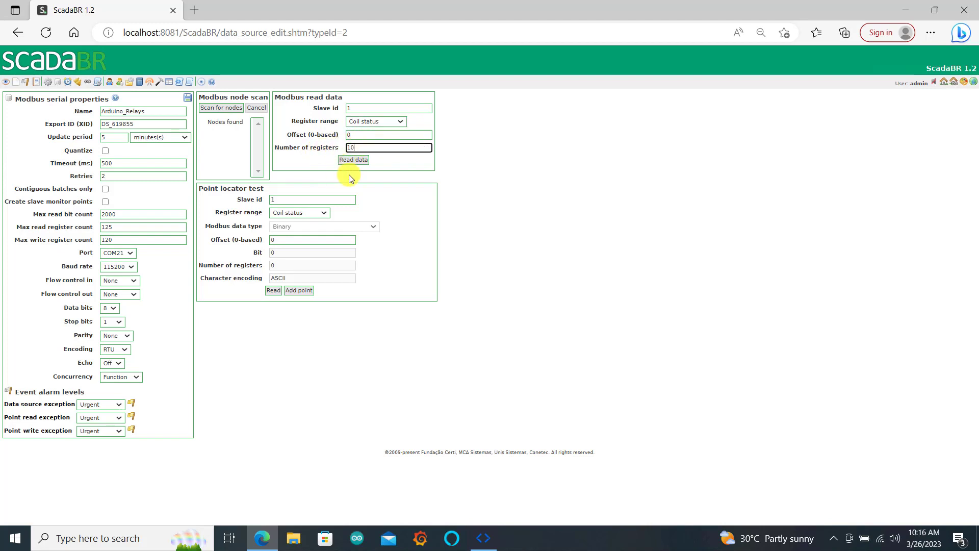
{"action": "left_click", "coordinate": [354, 161]}
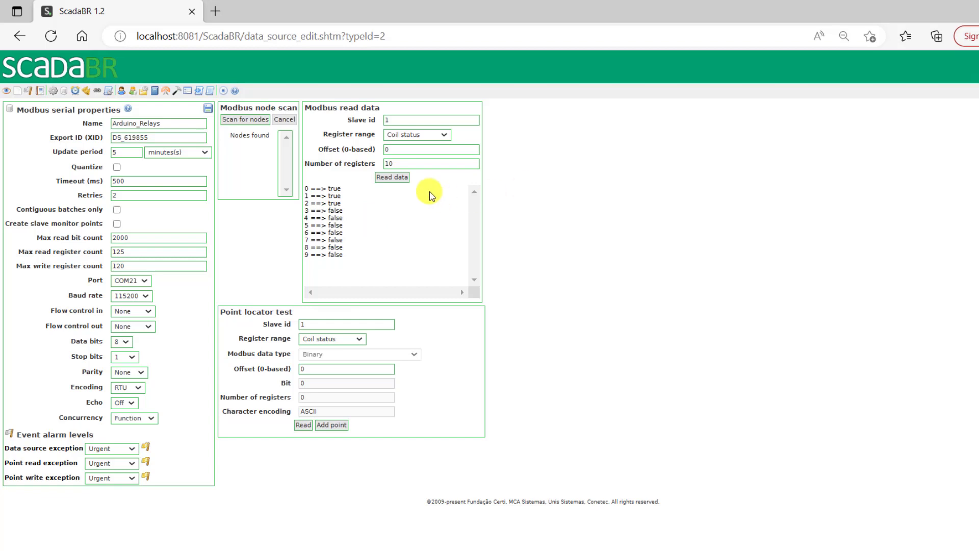
{"action": "left_click", "coordinate": [208, 108]}
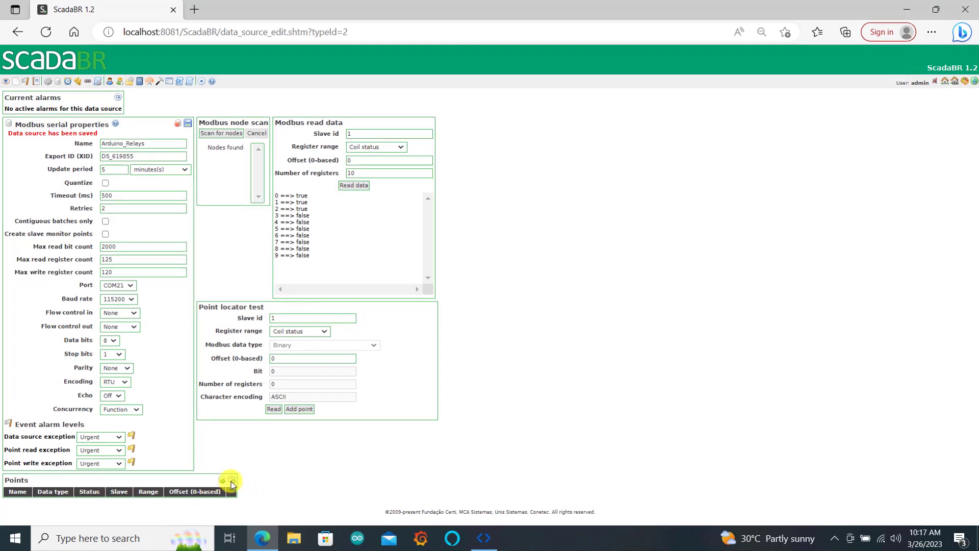
Step: Add and save a data point named Motor1 with coil status range at offset 0 on slave 1
{"action": "left_click", "coordinate": [223, 480]}
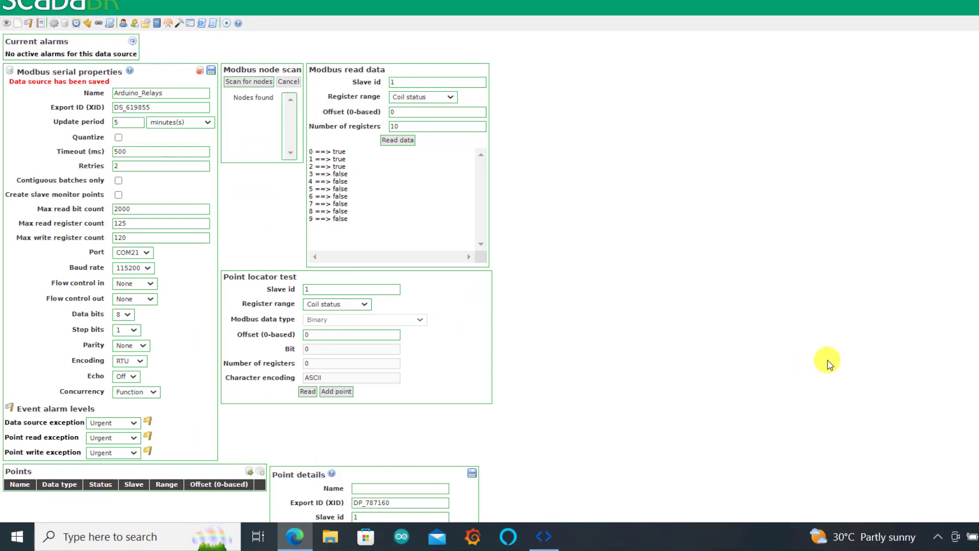
{"action": "scroll", "coordinate": [827, 364], "scroll_direction": "down", "scroll_amount": 3}
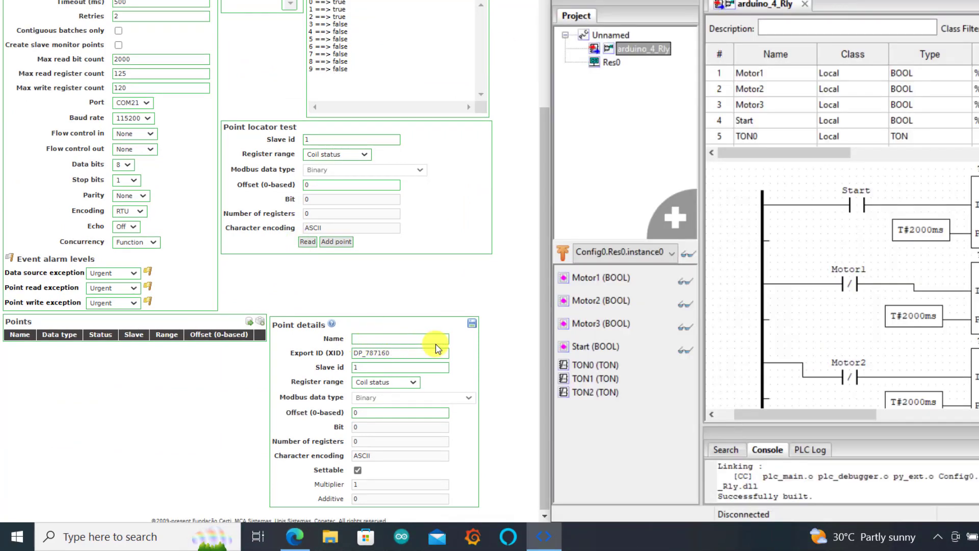
{"action": "left_click", "coordinate": [370, 340]}
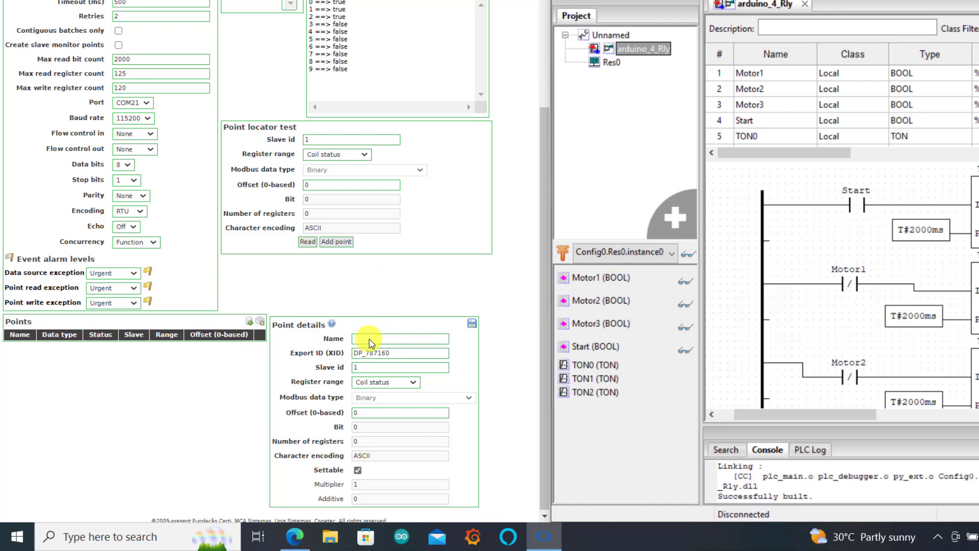
{"action": "type", "text": "M"}
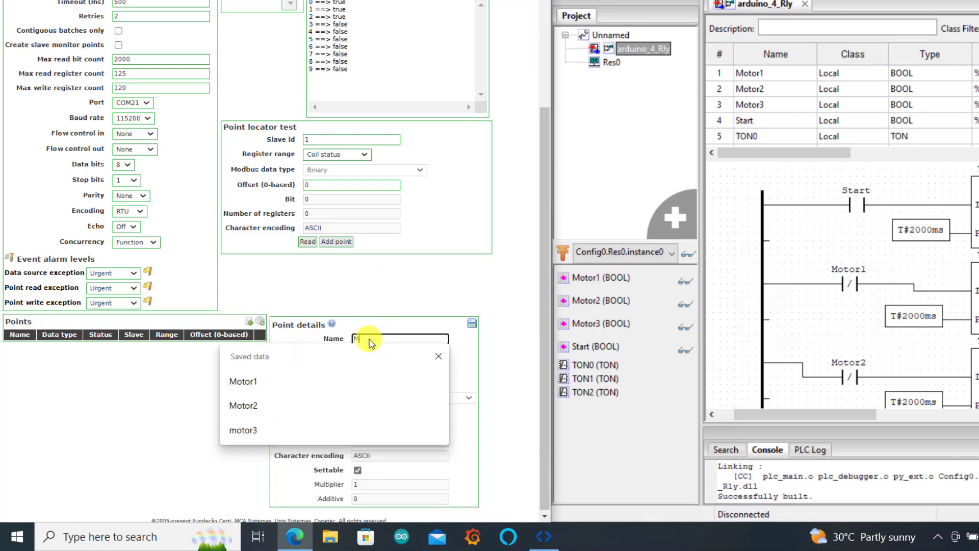
{"action": "type", "text": "otor1"}
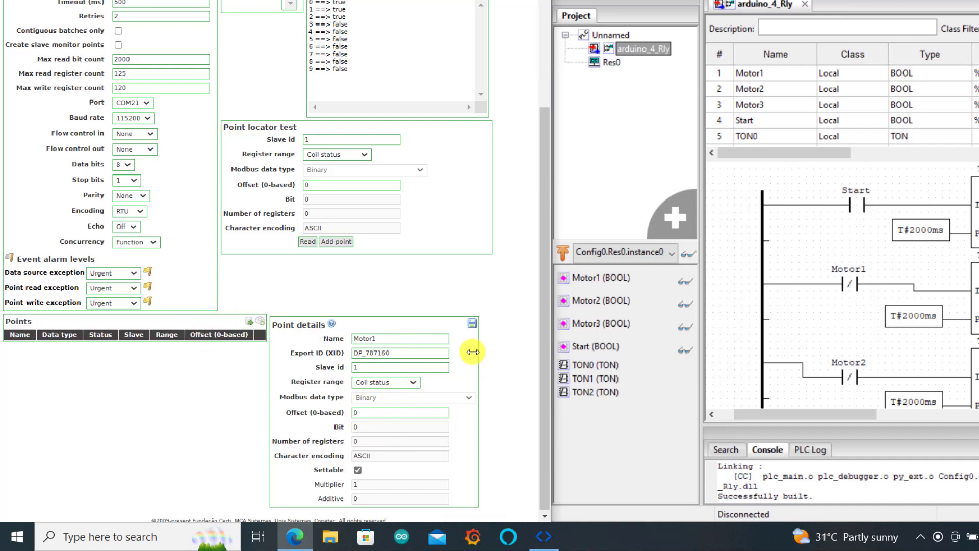
{"action": "left_click", "coordinate": [472, 324]}
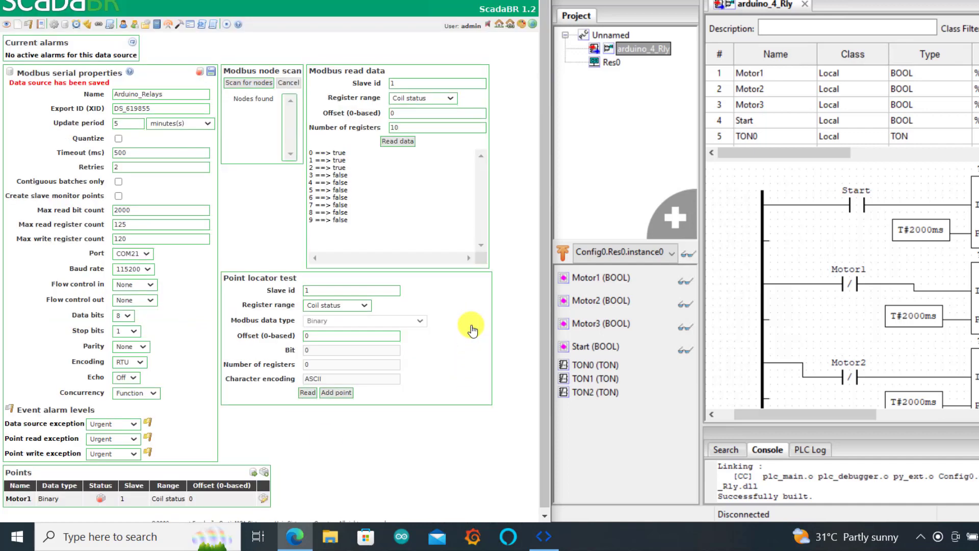
Step: Add and save a data point named Motor2 with coil status range at offset 1
{"action": "left_click", "coordinate": [266, 476]}
{"action": "scroll", "coordinate": [368, 345], "scroll_direction": "down", "scroll_amount": 3}
{"action": "left_click", "coordinate": [367, 344]}
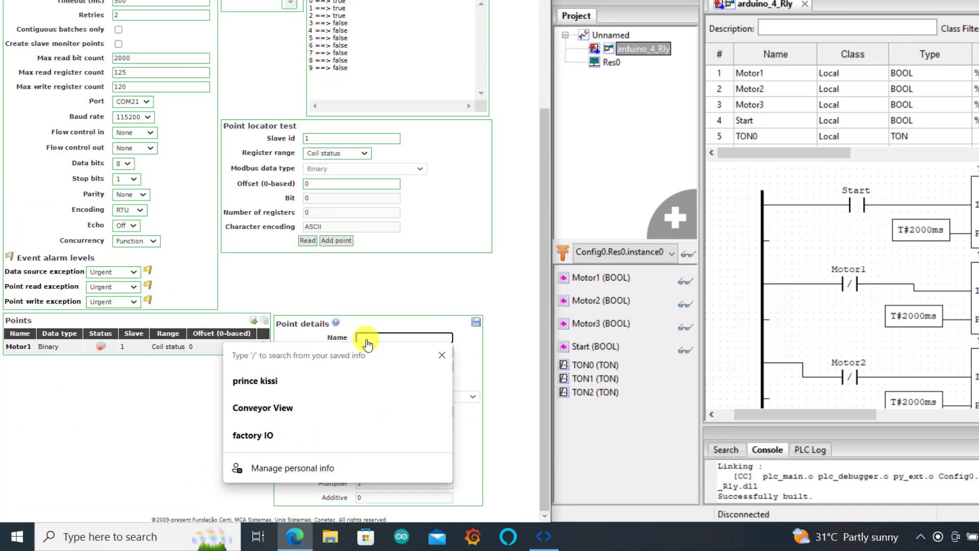
{"action": "left_click", "coordinate": [363, 405]}
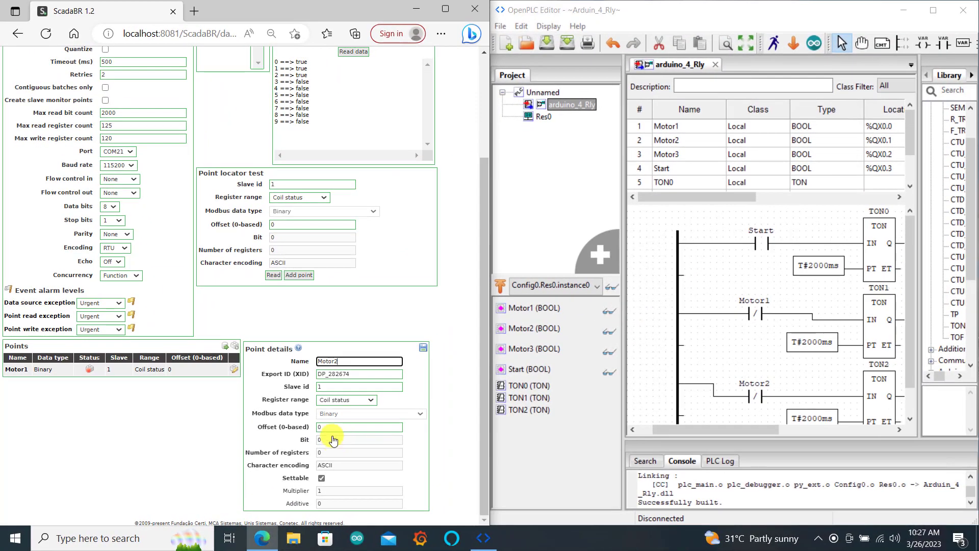
{"action": "left_click", "coordinate": [330, 430]}
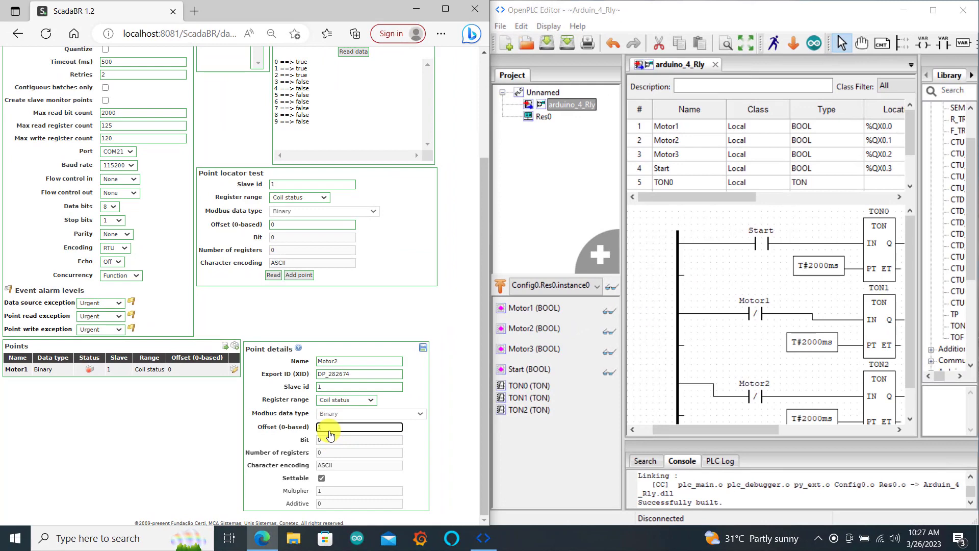
{"action": "left_click", "coordinate": [424, 348]}
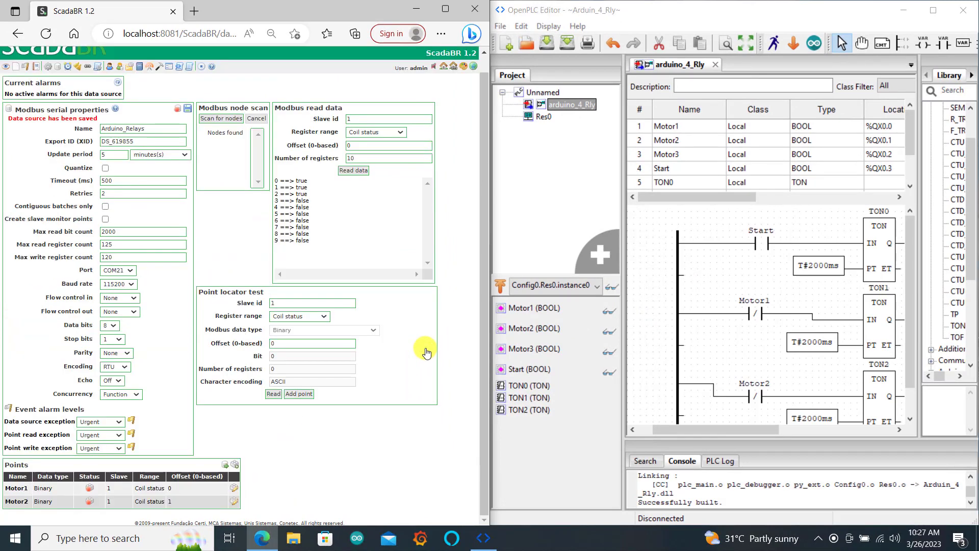
Step: Add and save a data point named Motor3 with coil status range at offset 2
{"action": "left_click", "coordinate": [225, 465]}
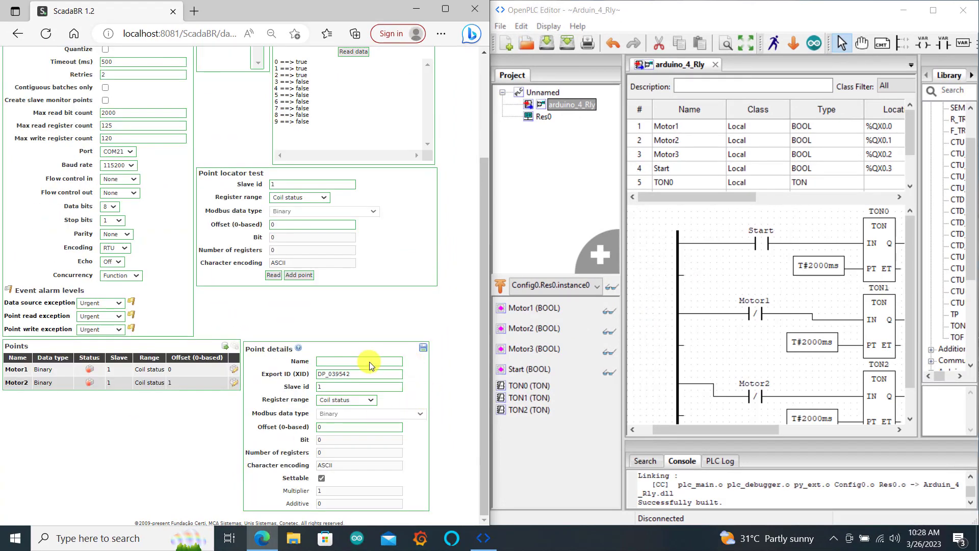
{"action": "left_click", "coordinate": [328, 362]}
{"action": "type", "text": "Mo"}
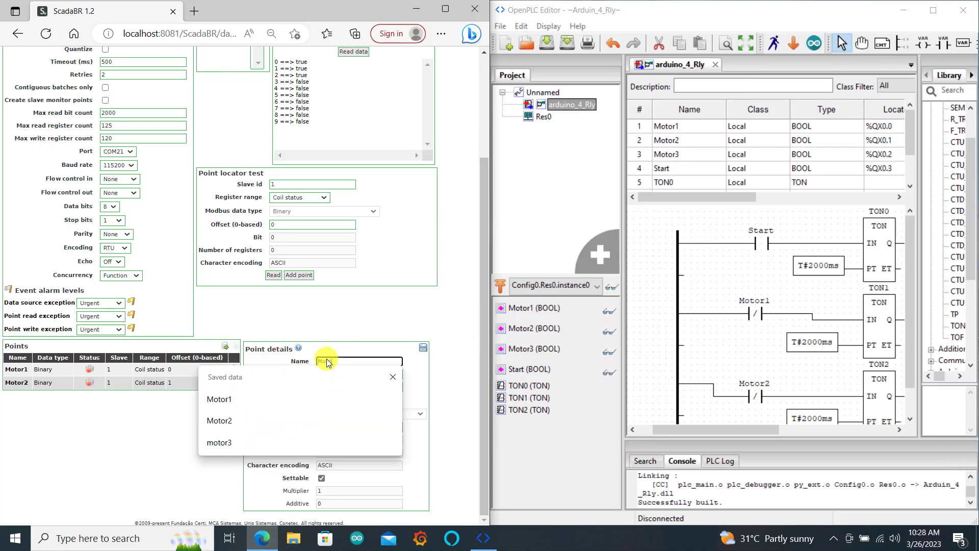
{"action": "type", "text": "tor3"}
{"action": "left_click", "coordinate": [392, 375]}
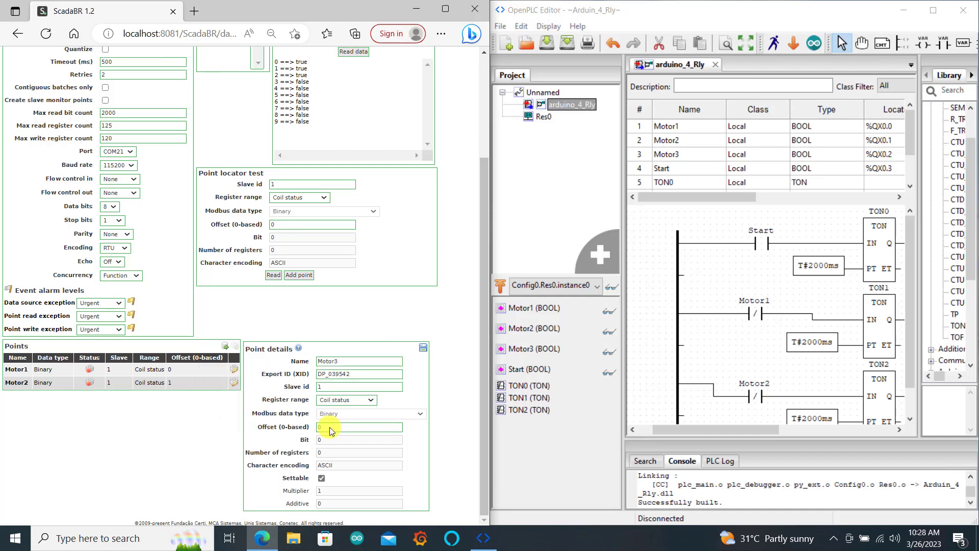
{"action": "left_click", "coordinate": [327, 431]}
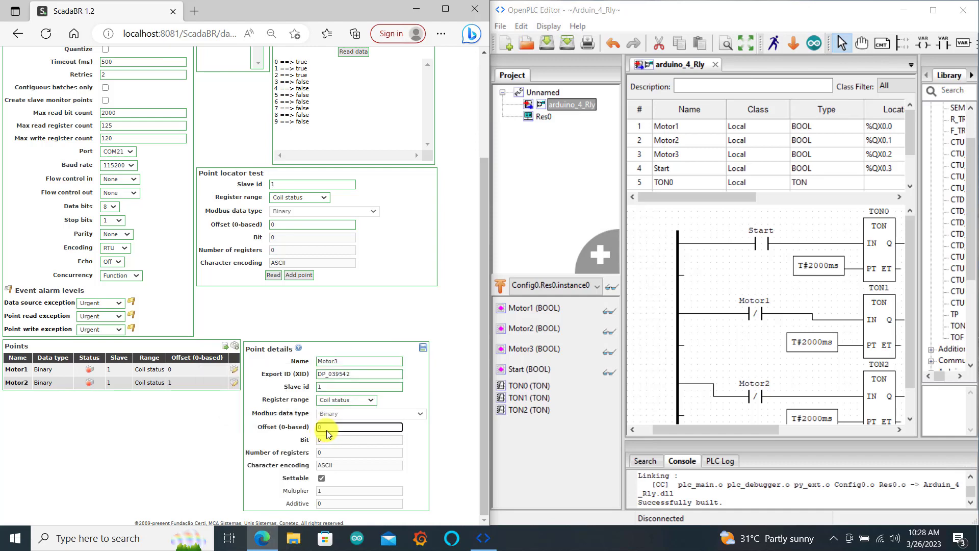
{"action": "type", "text": "2"}
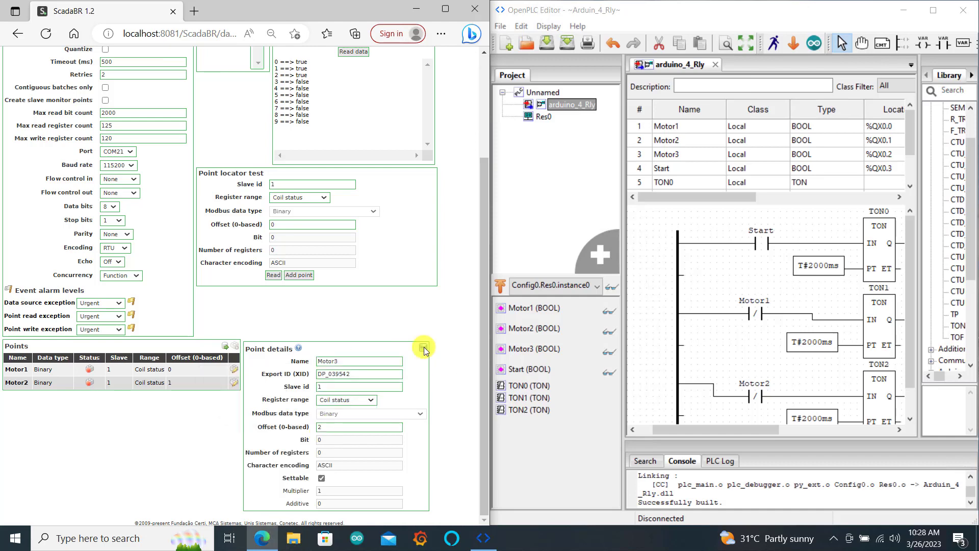
{"action": "left_click", "coordinate": [424, 347]}
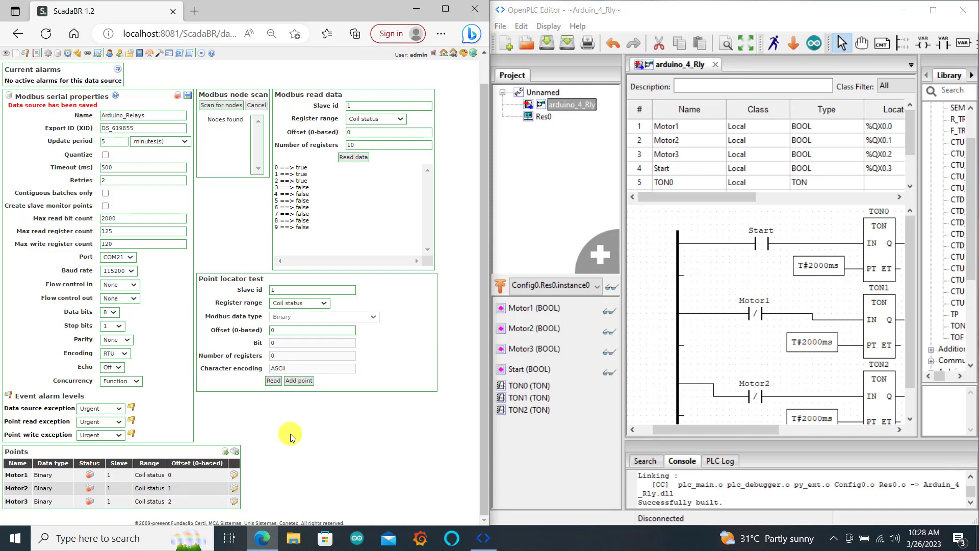
Step: Add and save a data point named Start with coil status range at offset 3
{"action": "left_click", "coordinate": [235, 452]}
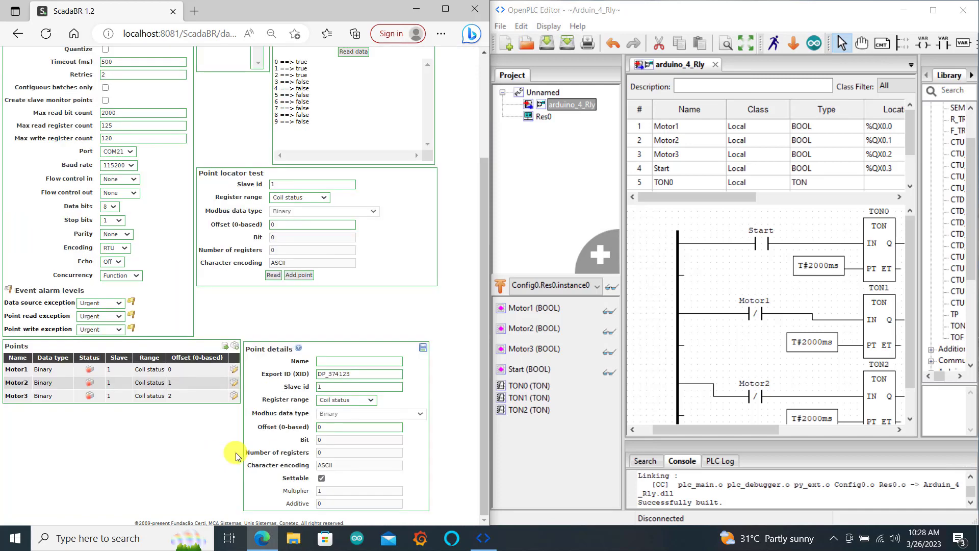
{"action": "left_click", "coordinate": [344, 361]}
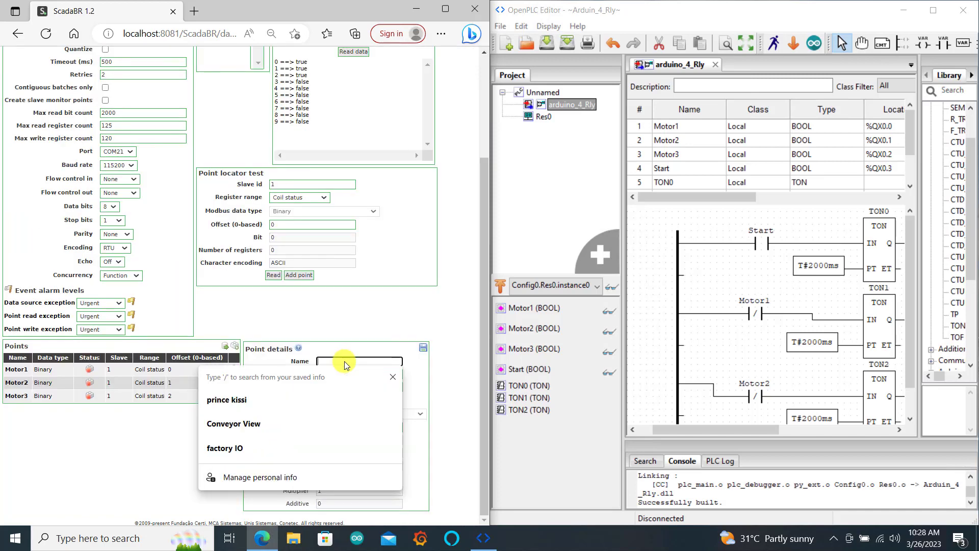
{"action": "type", "text": "St"}
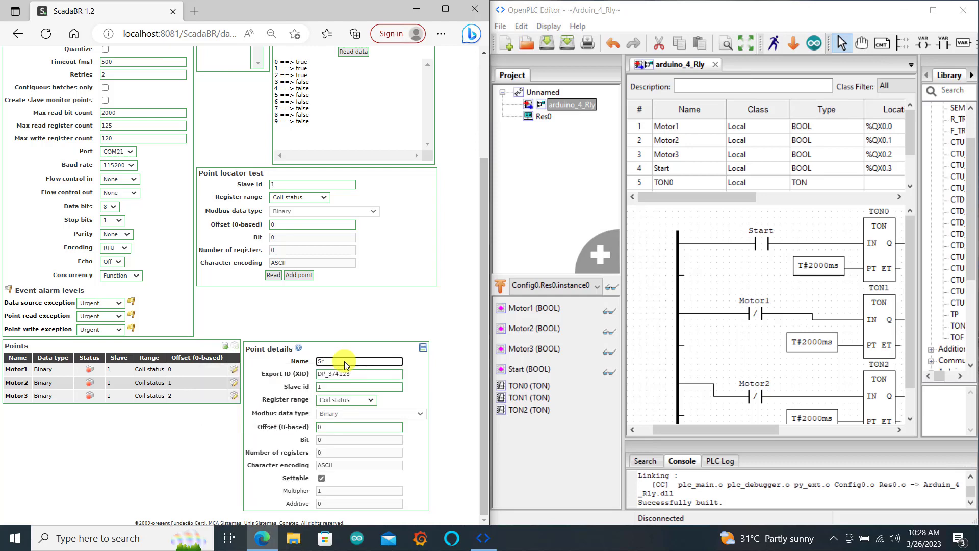
{"action": "type", "text": "art"}
{"action": "left_click", "coordinate": [335, 429]}
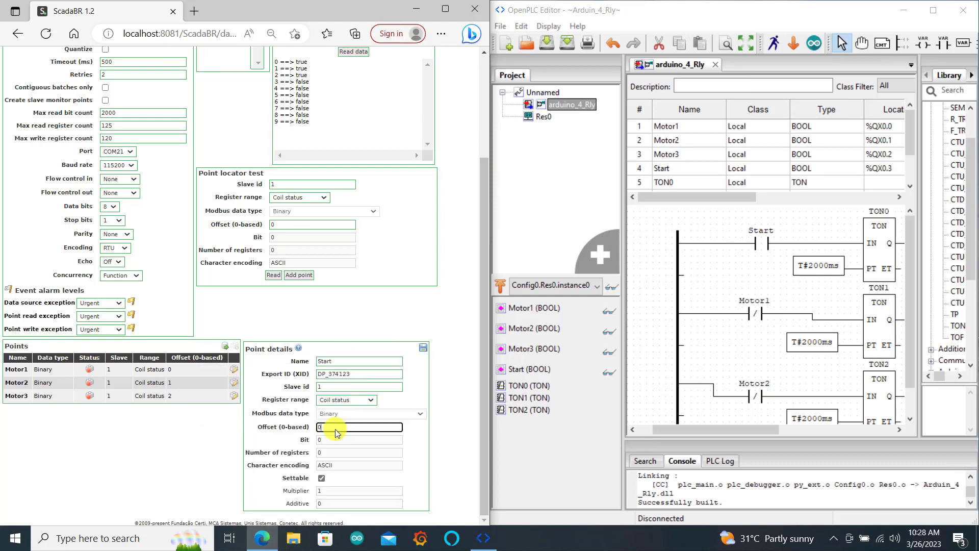
{"action": "type", "text": "3"}
{"action": "left_click", "coordinate": [424, 348]}
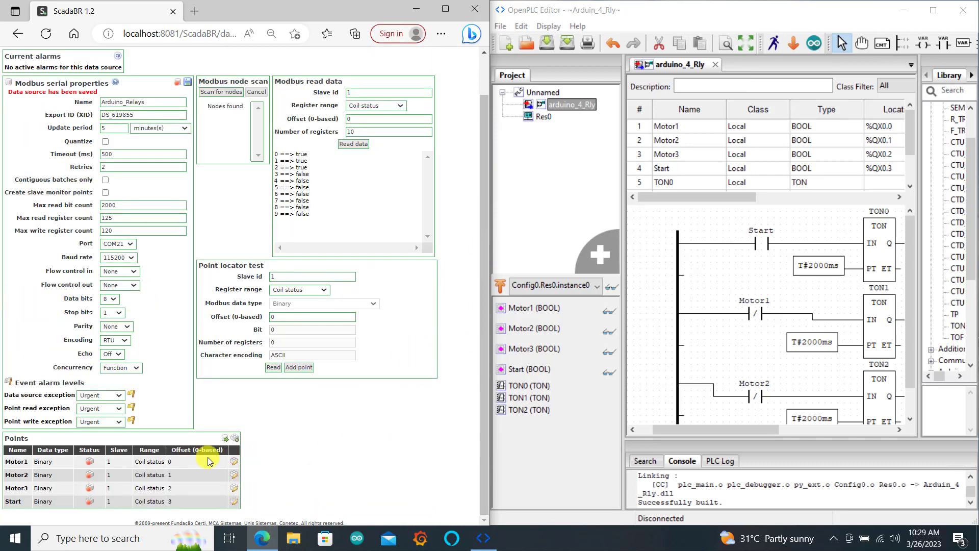
Step: Enable the Motor1, Motor2, Motor3 and Start points and the Arduino_Relays data source
{"action": "left_click", "coordinate": [89, 474]}
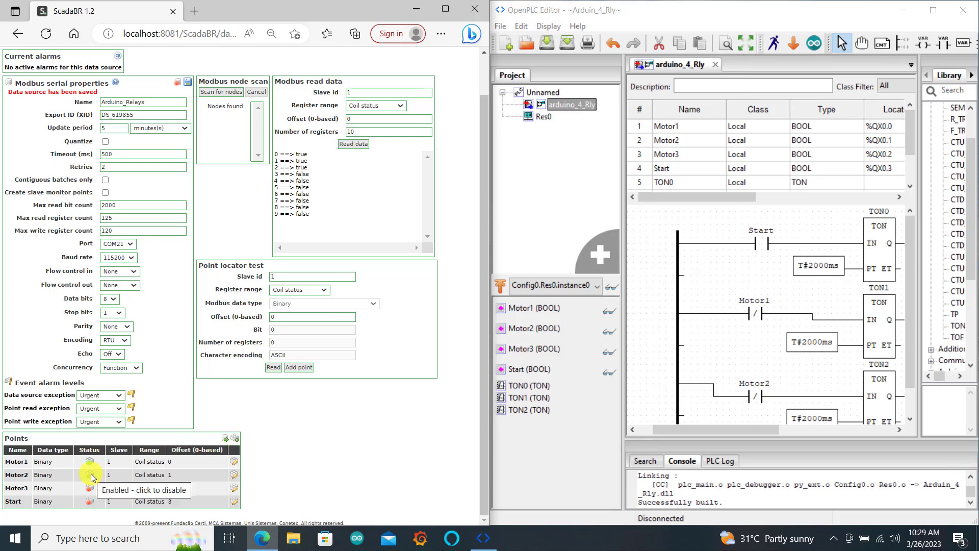
{"action": "left_click", "coordinate": [89, 491]}
{"action": "left_click", "coordinate": [90, 502]}
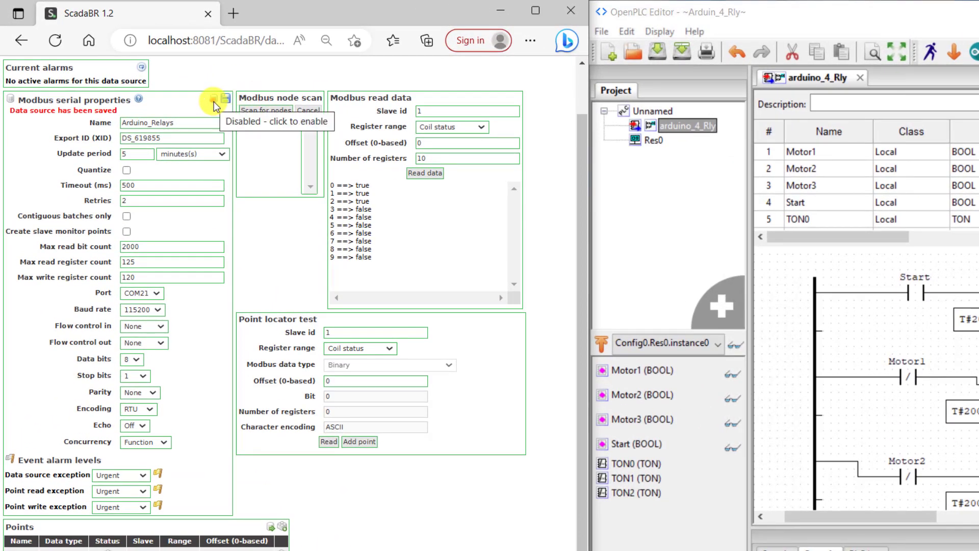
{"action": "left_click", "coordinate": [213, 98]}
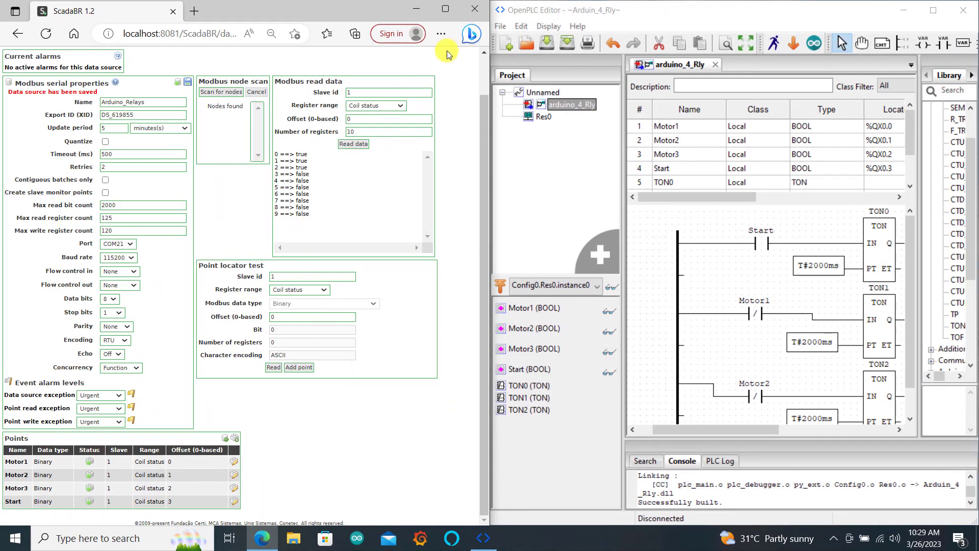
Step: Maximize the browser window and name the new graphical view "Arduino_ drives"
{"action": "left_click", "coordinate": [446, 13]}
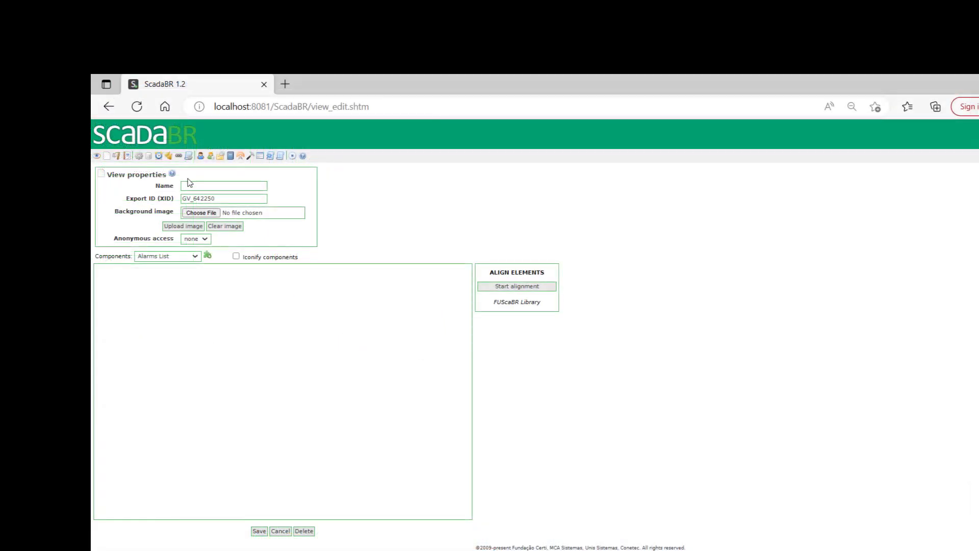
{"action": "left_click", "coordinate": [205, 184]}
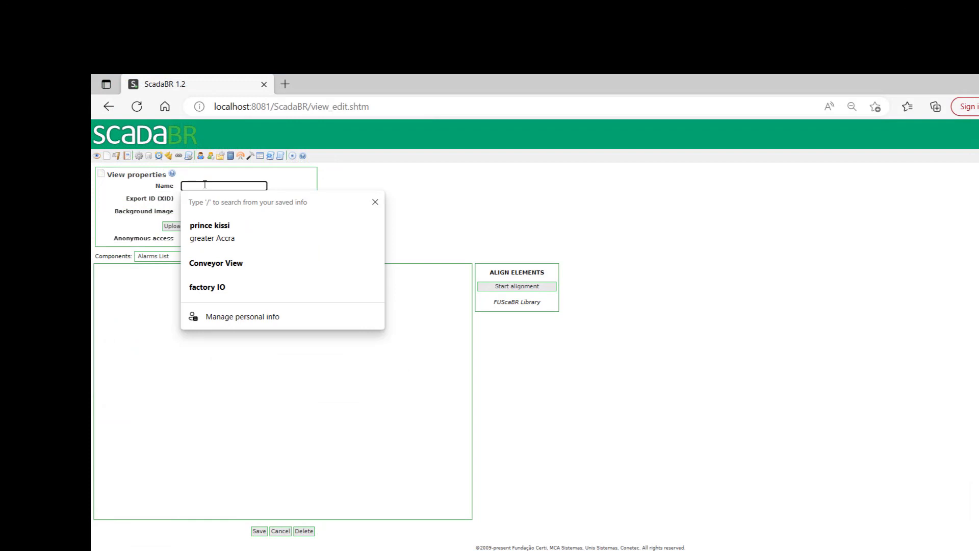
{"action": "key", "text": "Escape"}
{"action": "type", "text": "Ara"}
{"action": "key", "text": "BackSpace"}
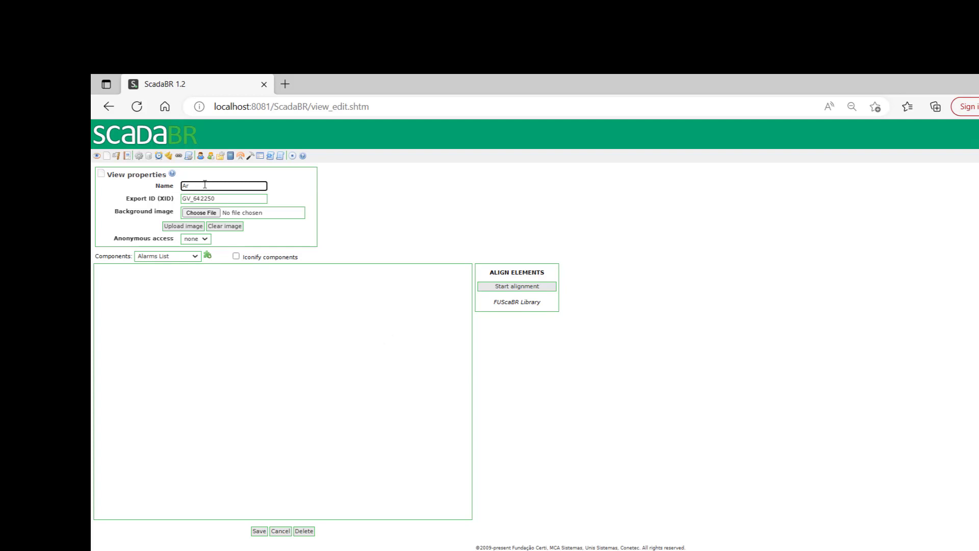
{"action": "type", "text": "duino_ drives"}
Step: Upload HMI.png from the Documents folder as the view's background image
{"action": "key", "text": "alt+Tab"}
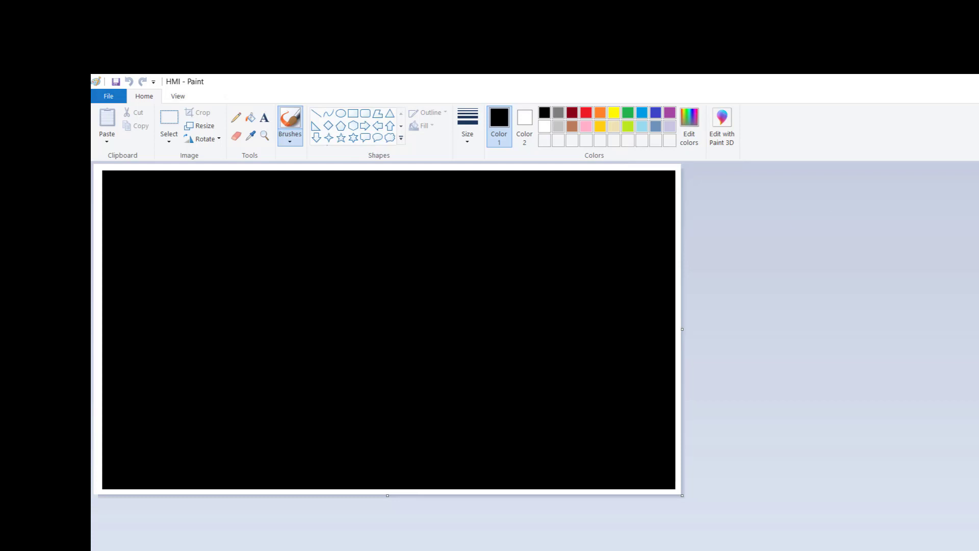
{"action": "key", "text": "alt+Tab"}
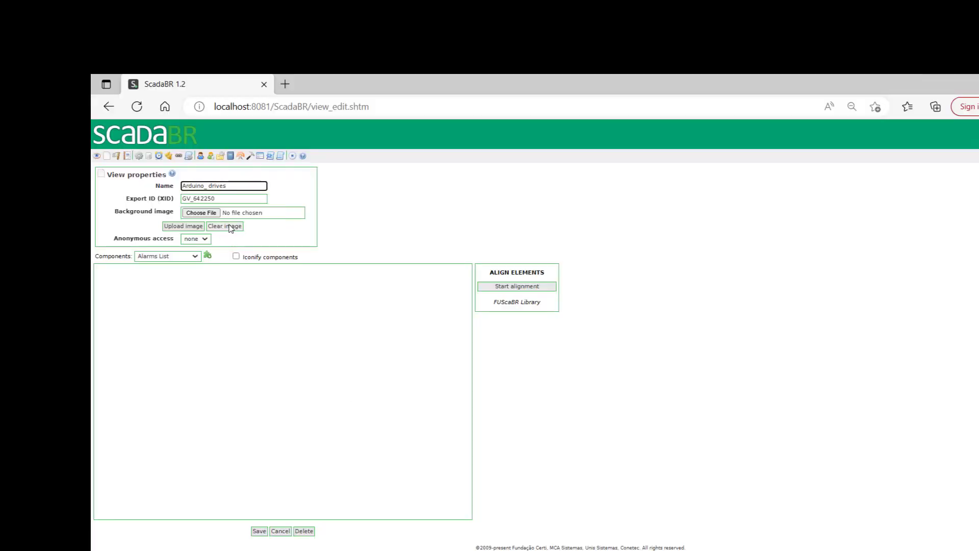
{"action": "left_click", "coordinate": [200, 213]}
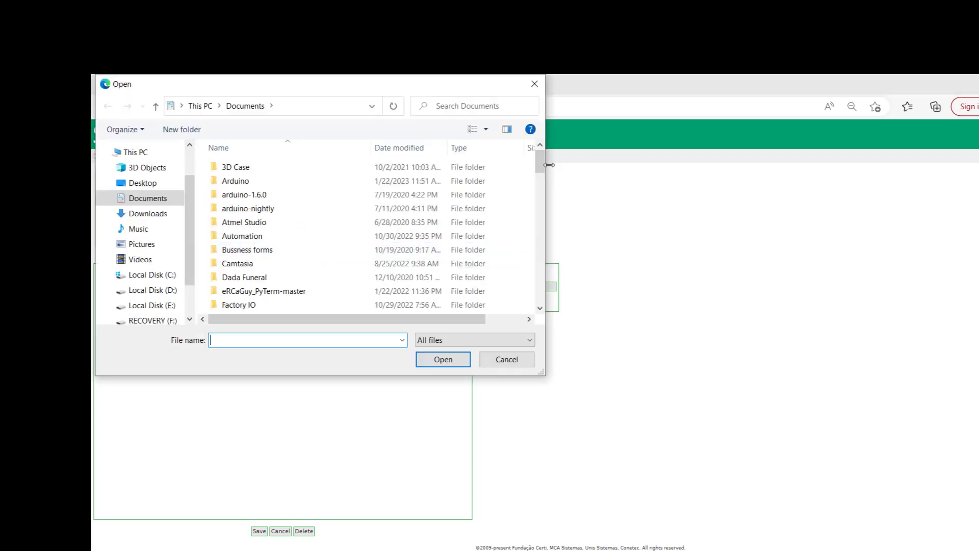
{"action": "left_click_drag", "start_coordinate": [542, 169], "coordinate": [535, 305]}
{"action": "left_click", "coordinate": [246, 166]}
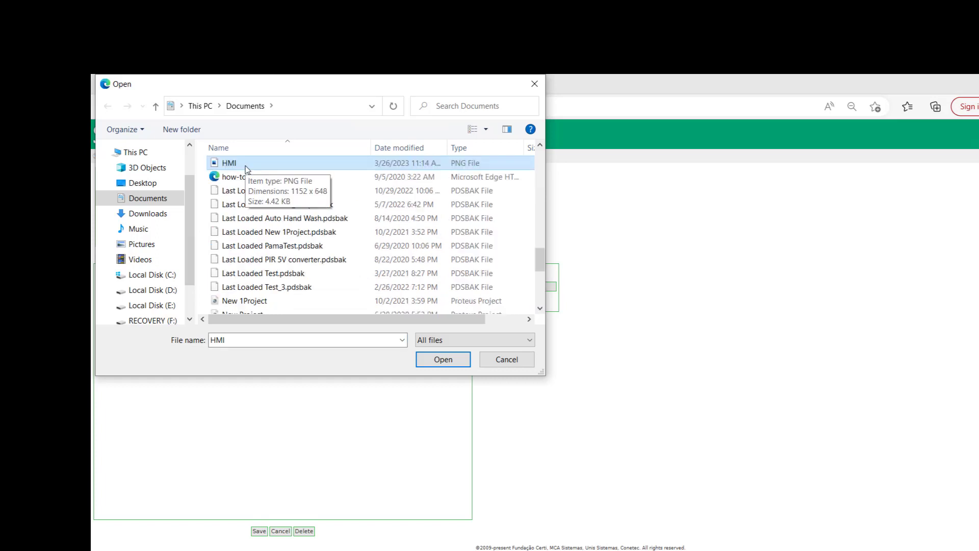
{"action": "left_click", "coordinate": [442, 361]}
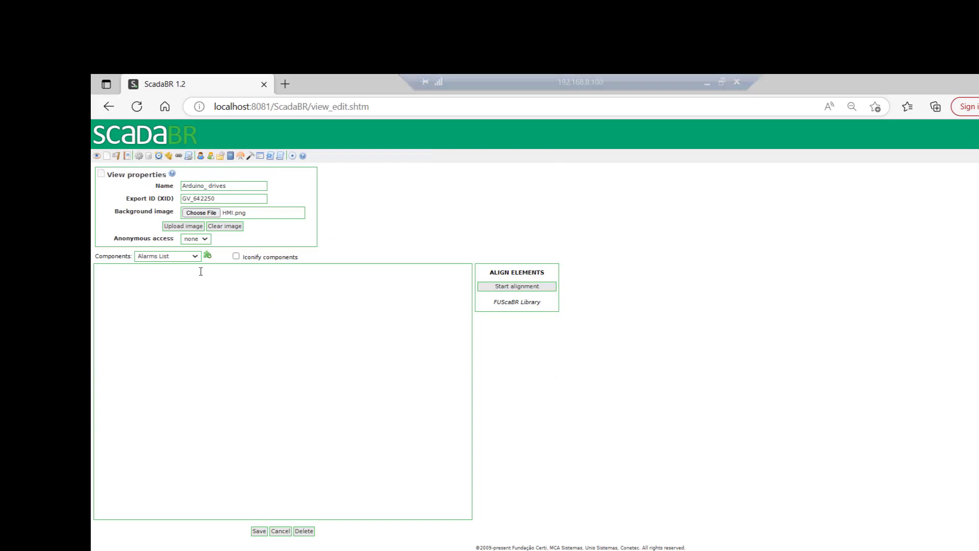
{"action": "left_click", "coordinate": [180, 226]}
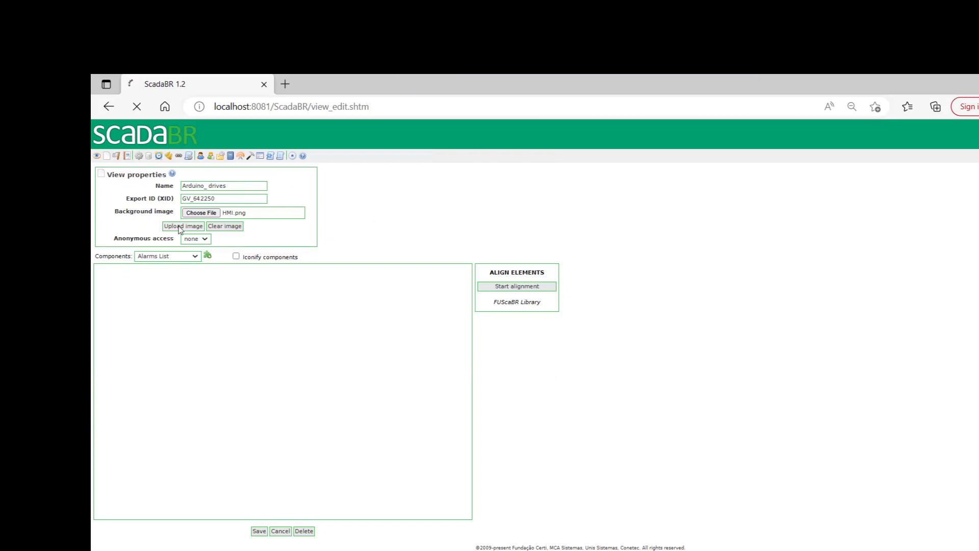
{"action": "scroll", "coordinate": [518, 459], "scroll_direction": "down", "scroll_amount": 2}
{"action": "scroll", "coordinate": [518, 459], "scroll_direction": "up", "scroll_amount": 2}
{"action": "scroll", "coordinate": [518, 459], "scroll_direction": "down", "scroll_amount": 1}
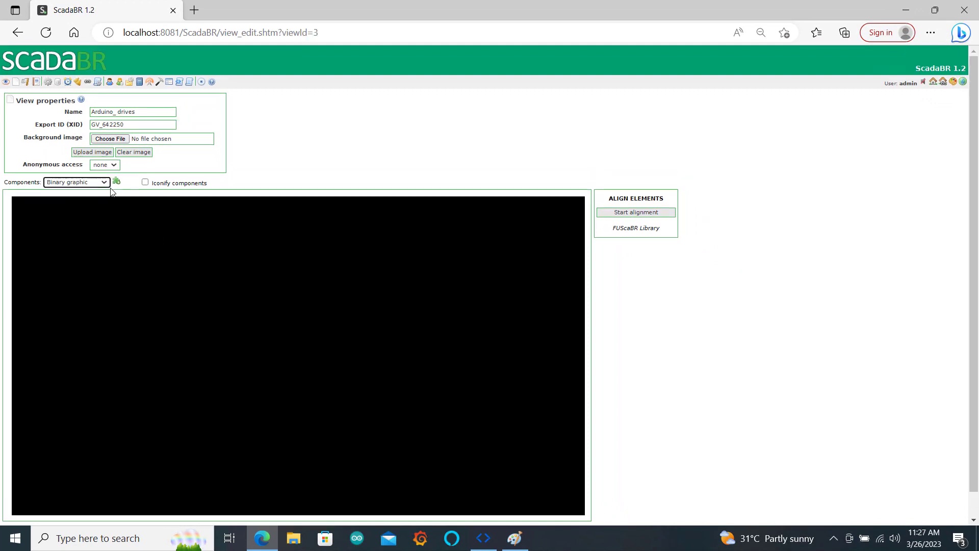
Step: Add a binary graphic with text displayed, using the Motor-Horizontal-On-Off-Fail image set, the green motor as zero image and the blue motor as one image
{"action": "left_click", "coordinate": [104, 183]}
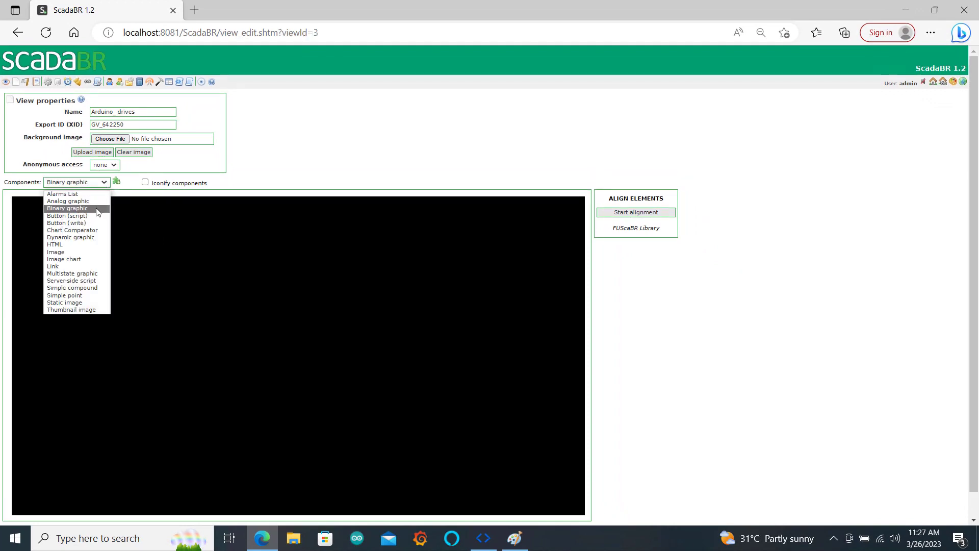
{"action": "left_click", "coordinate": [241, 275]}
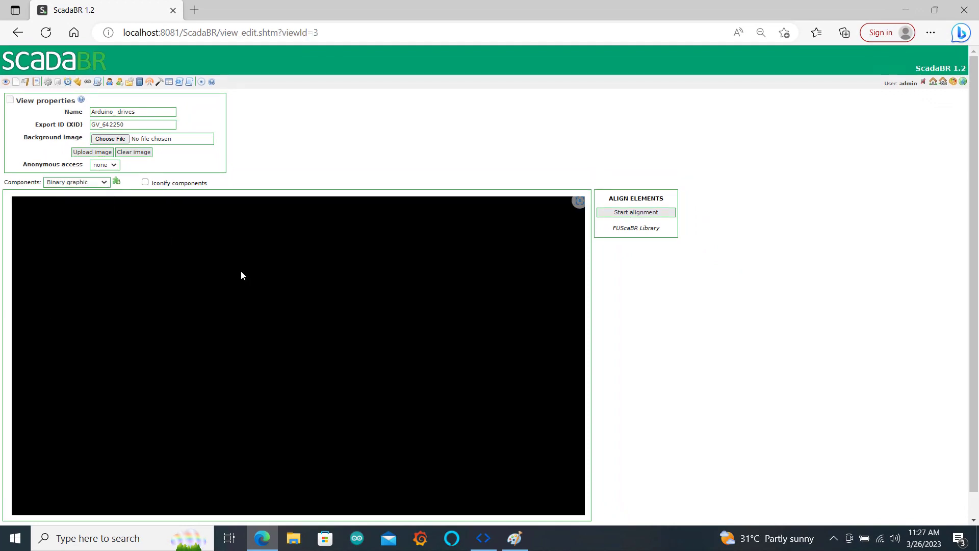
{"action": "left_click", "coordinate": [117, 182]}
{"action": "left_click", "coordinate": [310, 363]}
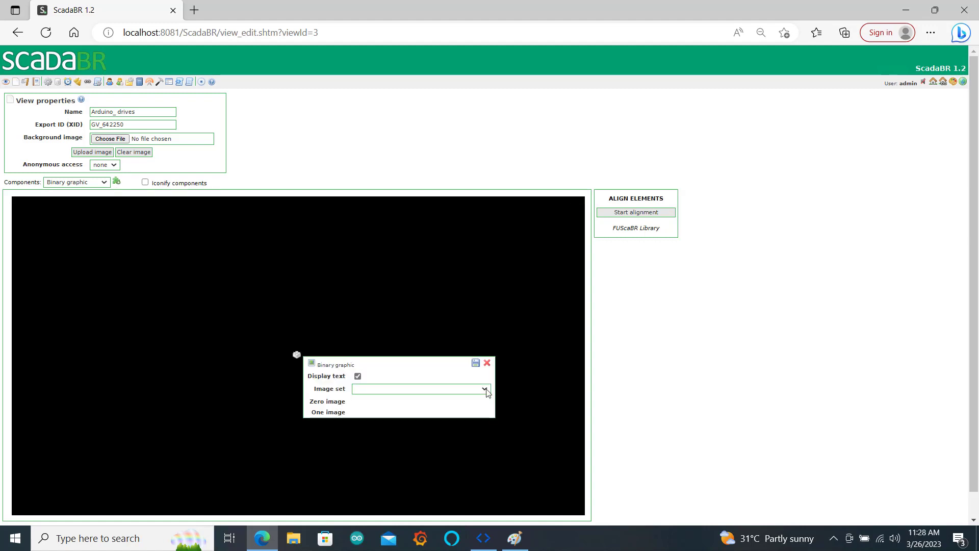
{"action": "left_click", "coordinate": [485, 389]}
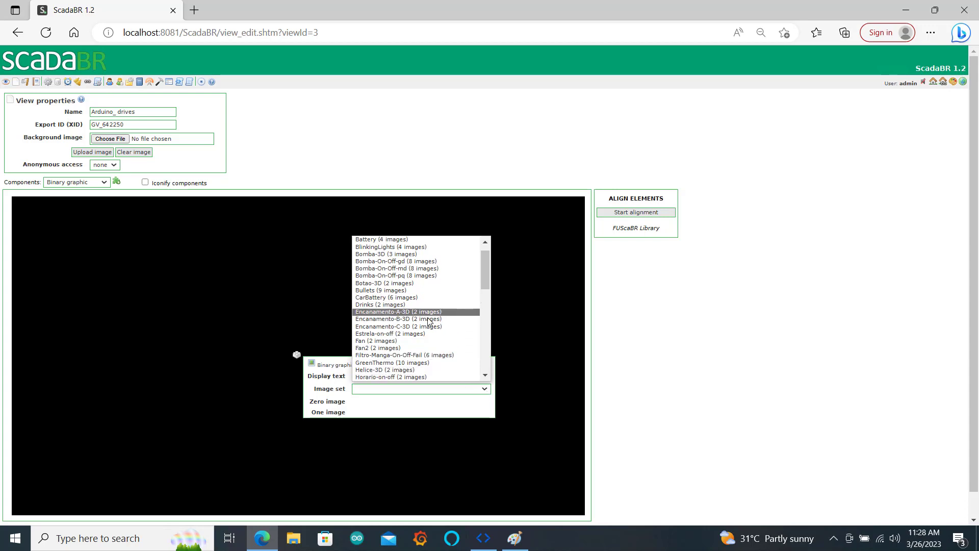
{"action": "scroll", "coordinate": [449, 326], "scroll_direction": "down", "scroll_amount": 5}
{"action": "scroll", "coordinate": [448, 328], "scroll_direction": "down", "scroll_amount": 5}
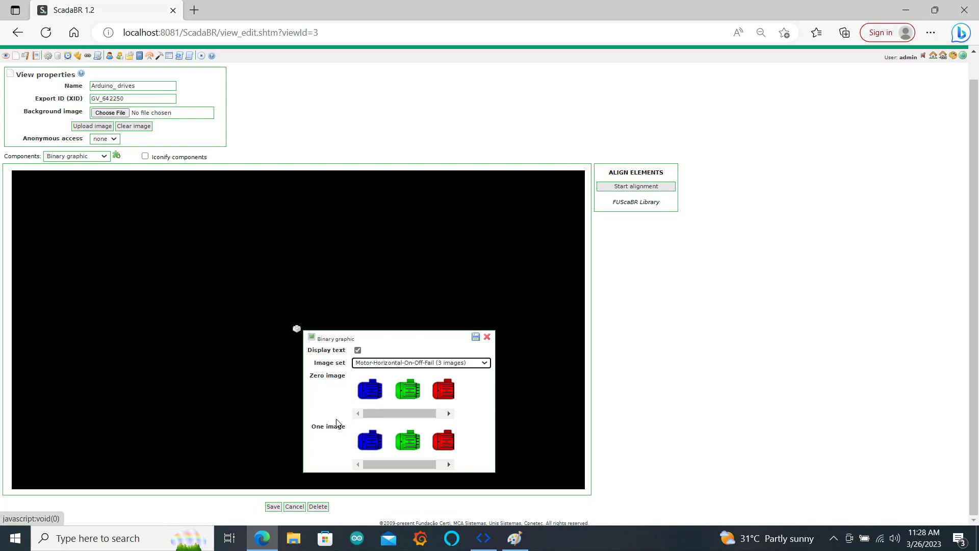
{"action": "left_click", "coordinate": [412, 397]}
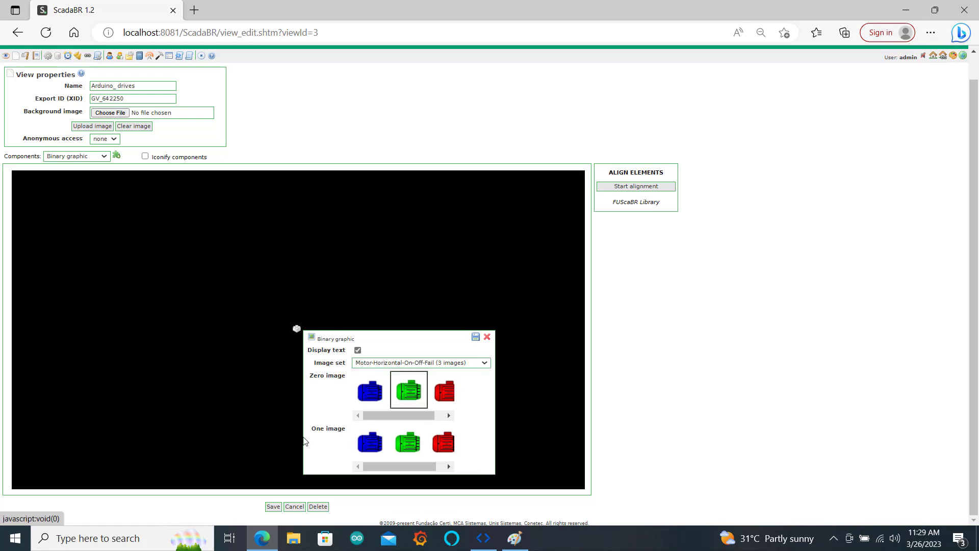
{"action": "left_click", "coordinate": [371, 449]}
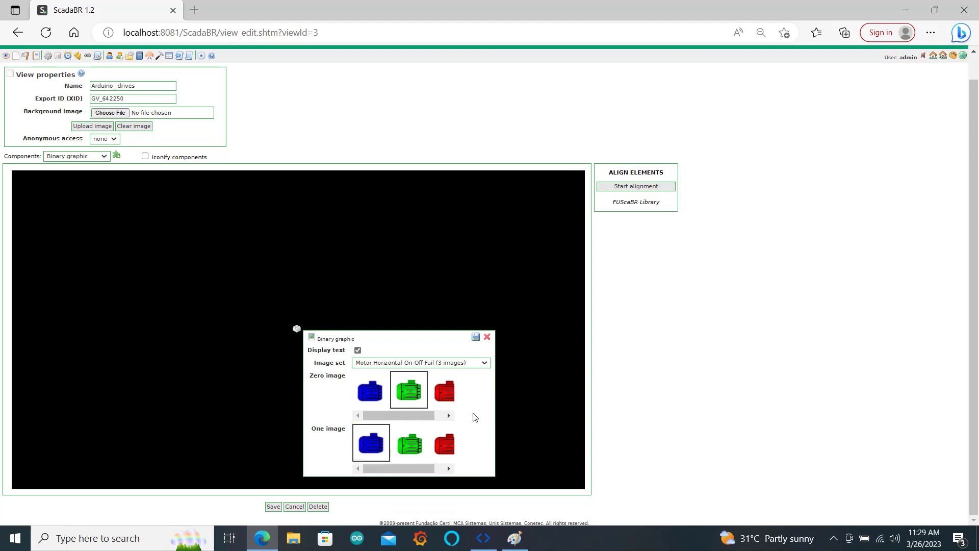
{"action": "left_click", "coordinate": [475, 338]}
Step: Link the motor graphic to the point Arduino_Relays - Motor1 and move it above and right of the canvas centre
{"action": "mouse_move", "coordinate": [296, 338]}
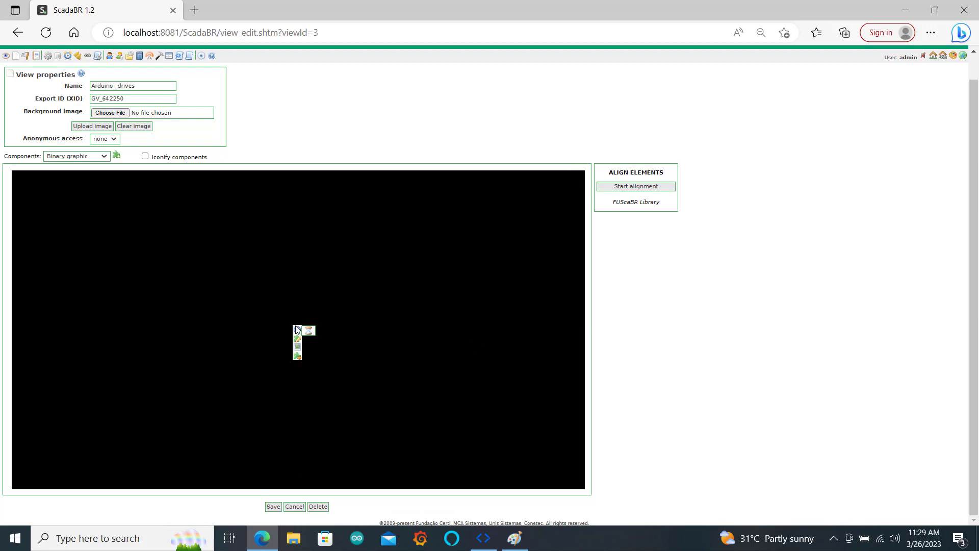
{"action": "left_click", "coordinate": [297, 339]}
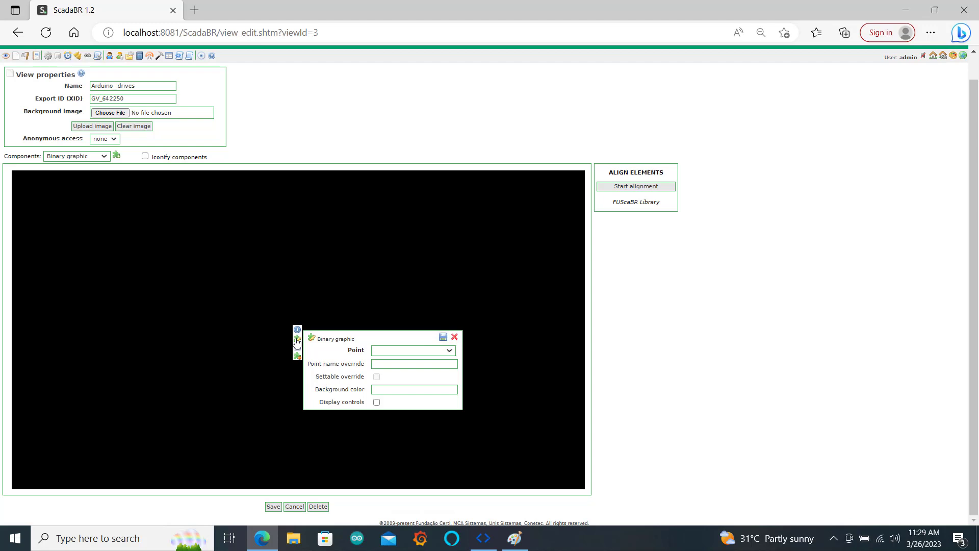
{"action": "left_click", "coordinate": [391, 352]}
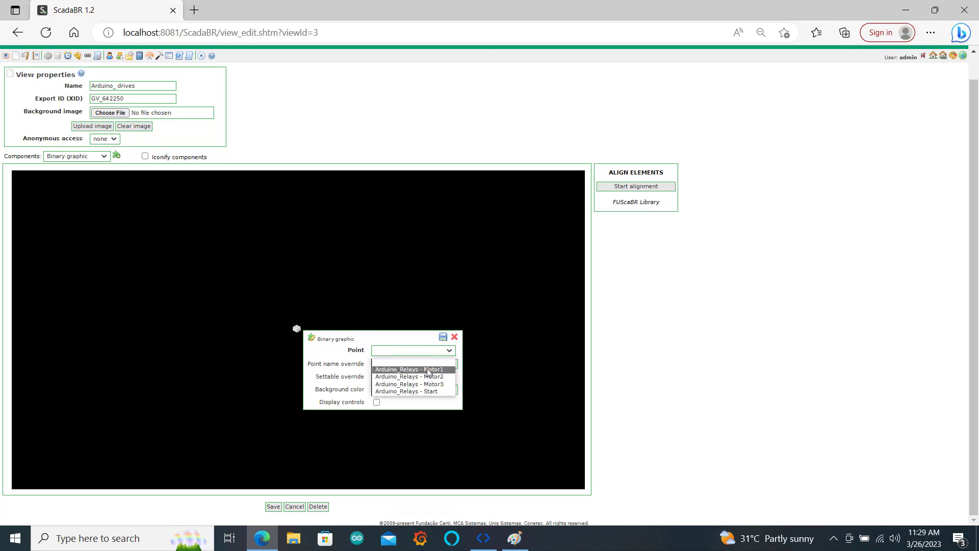
{"action": "left_click", "coordinate": [428, 370]}
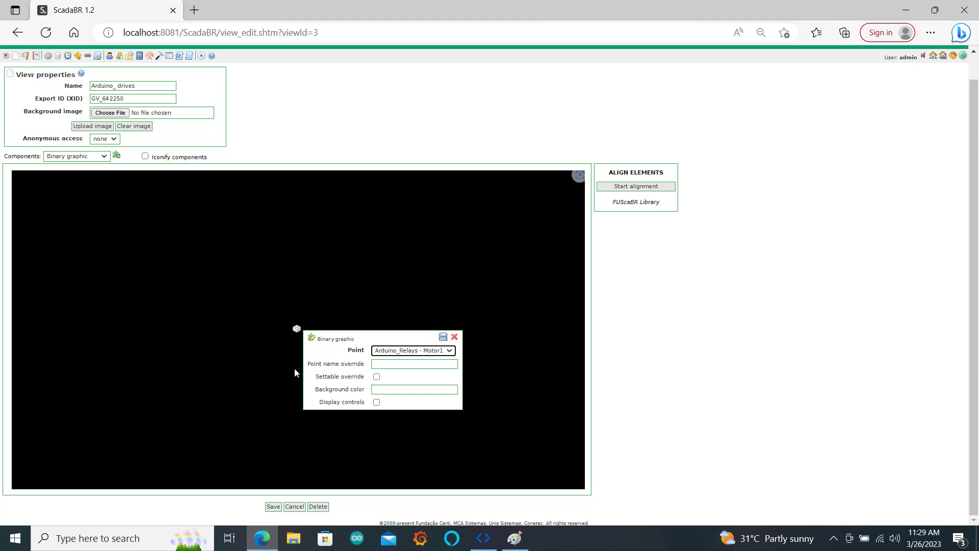
{"action": "left_click", "coordinate": [443, 337]}
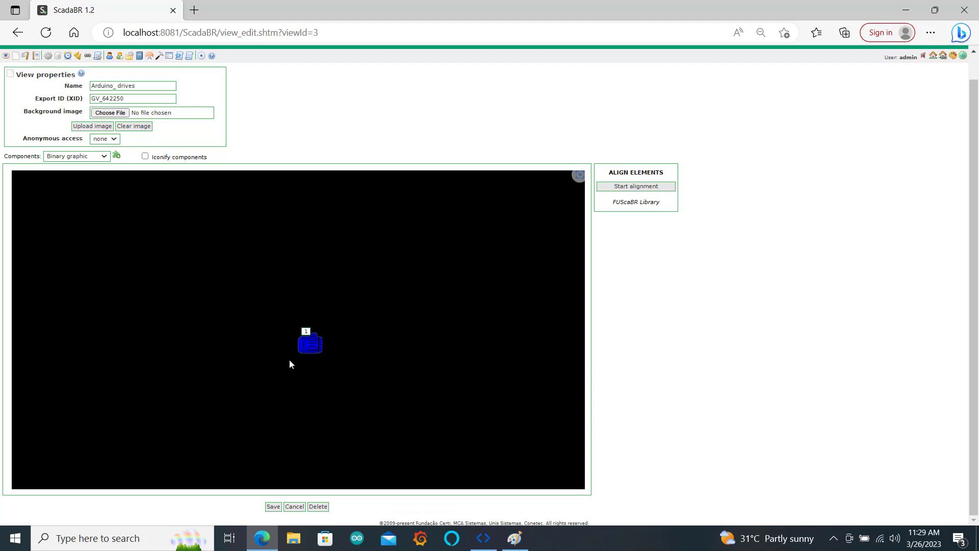
{"action": "mouse_move", "coordinate": [298, 351]}
{"action": "left_click_drag", "start_coordinate": [344, 271], "coordinate": [393, 277]}
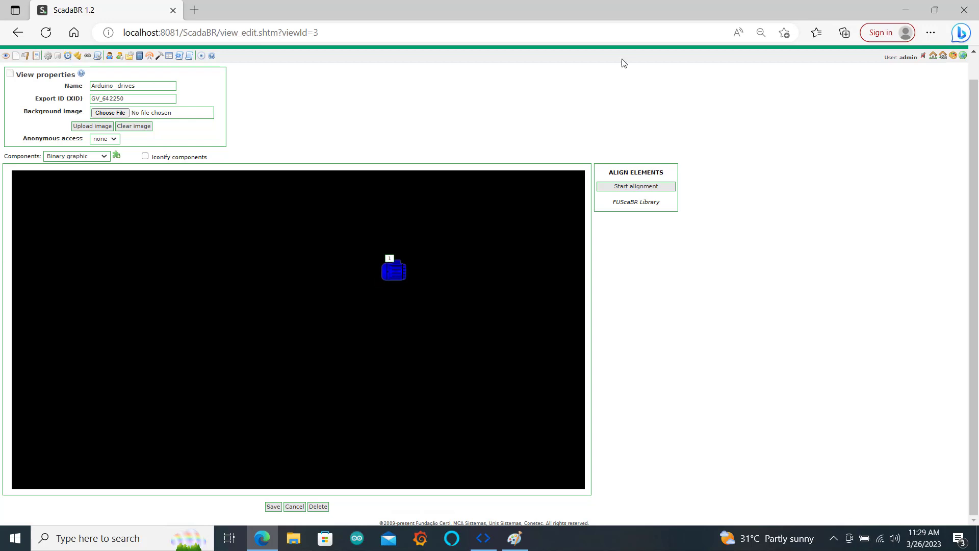
Step: Add a second binary graphic using the Motor-Horizontal-On-Off-Fail image set, with the green motor as zero image and the blue motor as one image
{"action": "left_click", "coordinate": [116, 156]}
{"action": "mouse_move", "coordinate": [294, 332]}
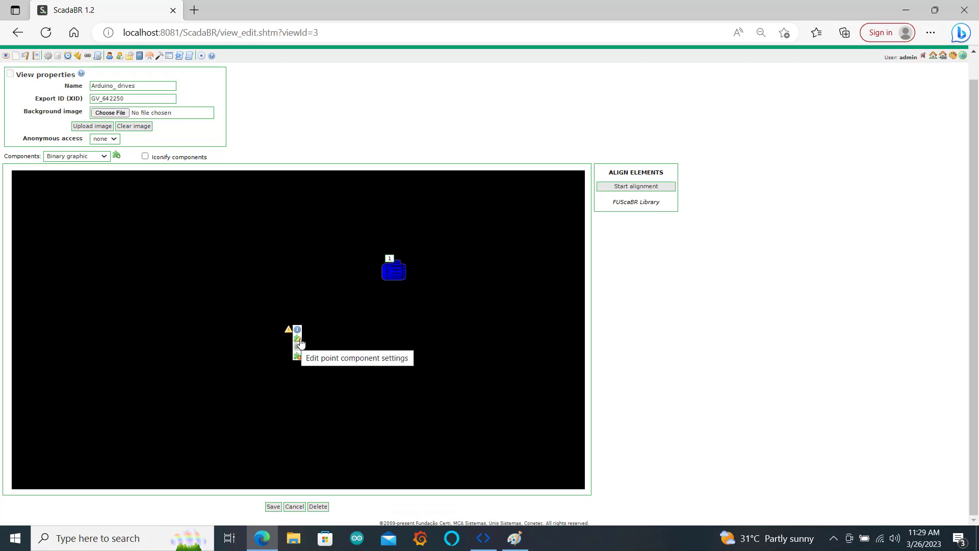
{"action": "left_click", "coordinate": [297, 349]}
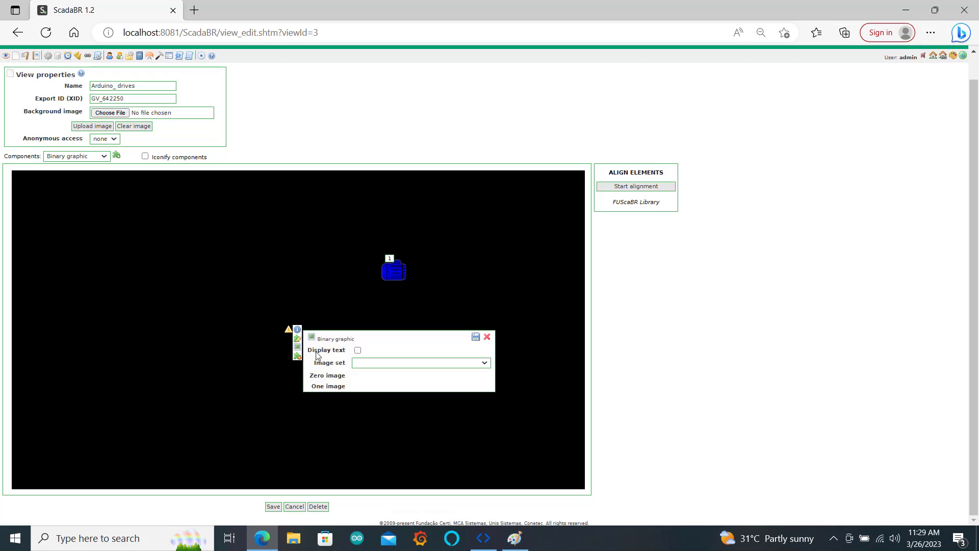
{"action": "left_click", "coordinate": [484, 364]}
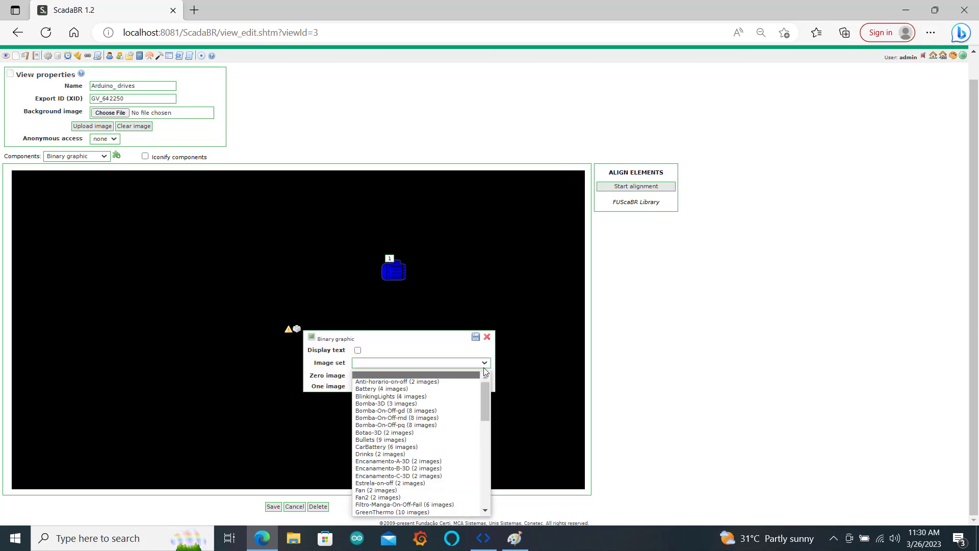
{"action": "scroll", "coordinate": [435, 469], "scroll_direction": "down", "scroll_amount": 5}
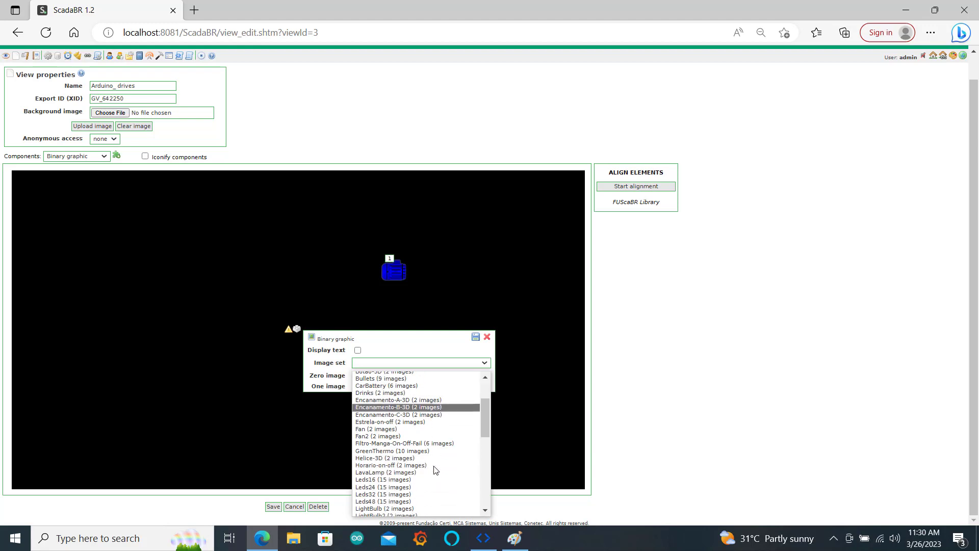
{"action": "left_click", "coordinate": [434, 465]}
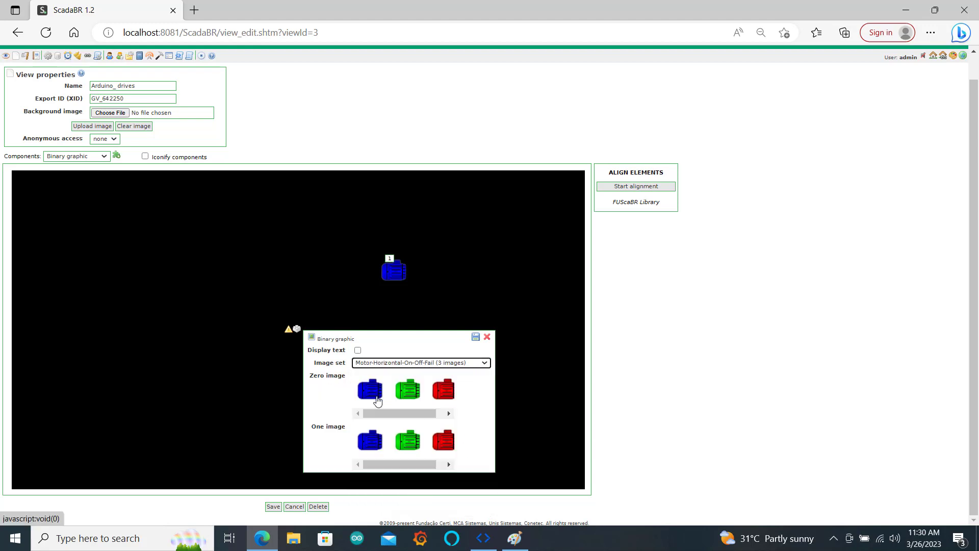
{"action": "left_click", "coordinate": [408, 393]}
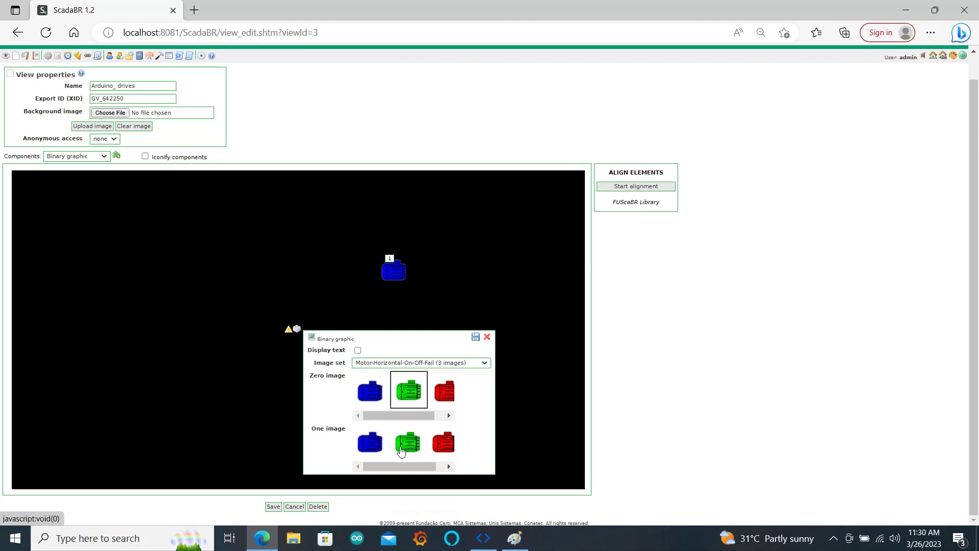
{"action": "left_click", "coordinate": [369, 448]}
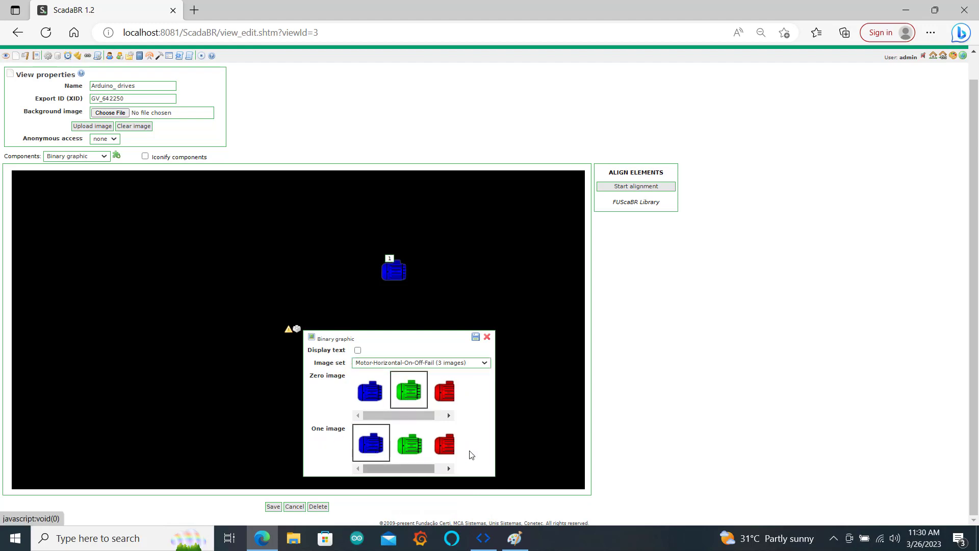
{"action": "left_click", "coordinate": [474, 339]}
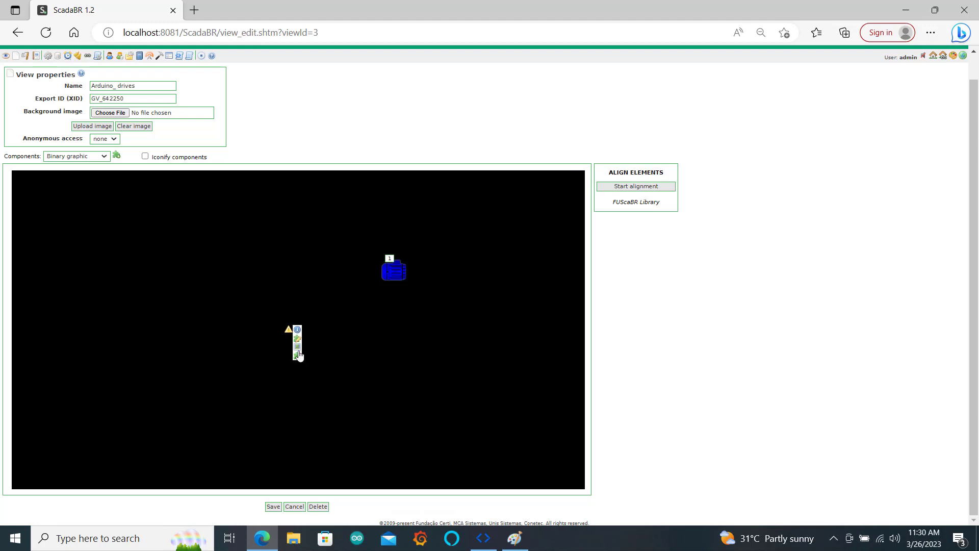
Step: Link the second motor graphic to the point Arduino_Relays - Motor2 and save its settings
{"action": "left_click", "coordinate": [299, 341]}
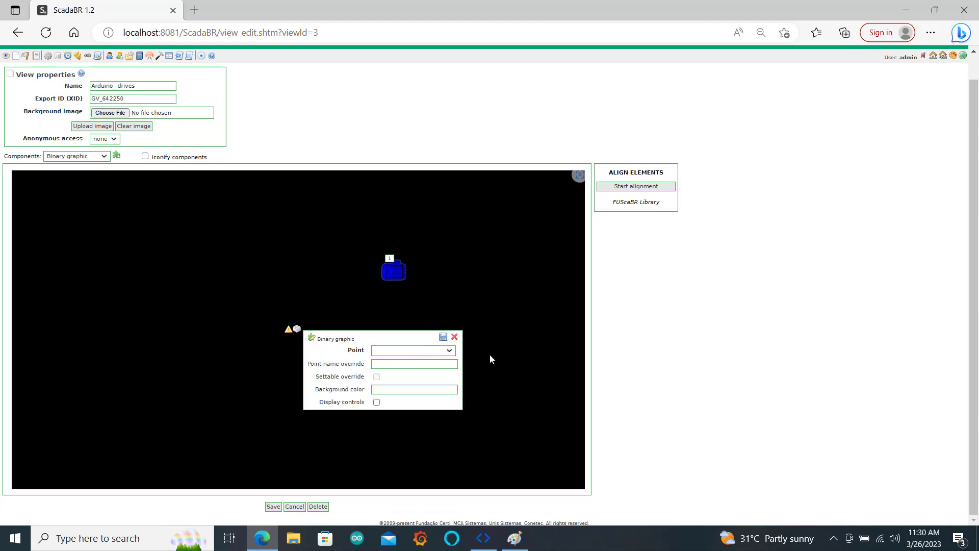
{"action": "left_click", "coordinate": [449, 351]}
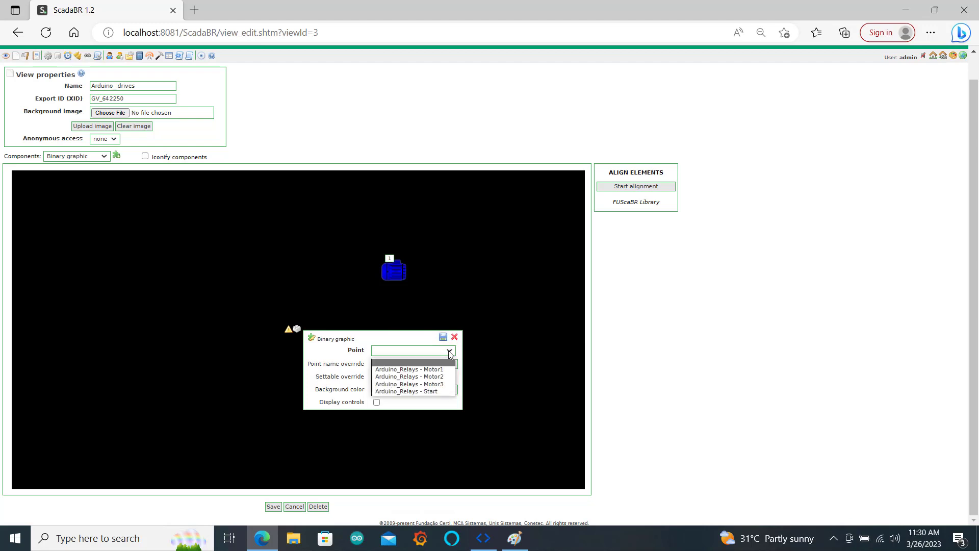
{"action": "left_click", "coordinate": [428, 377]}
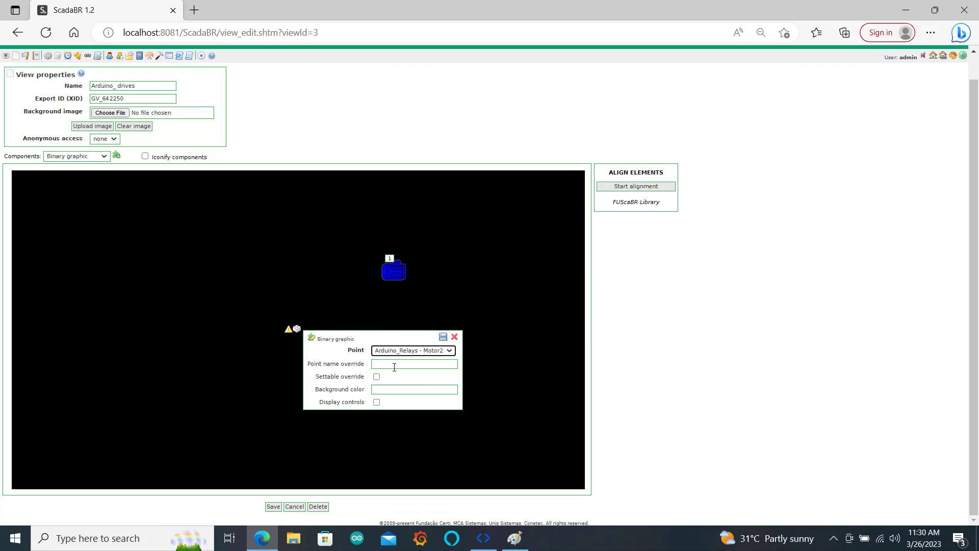
{"action": "left_click", "coordinate": [442, 338]}
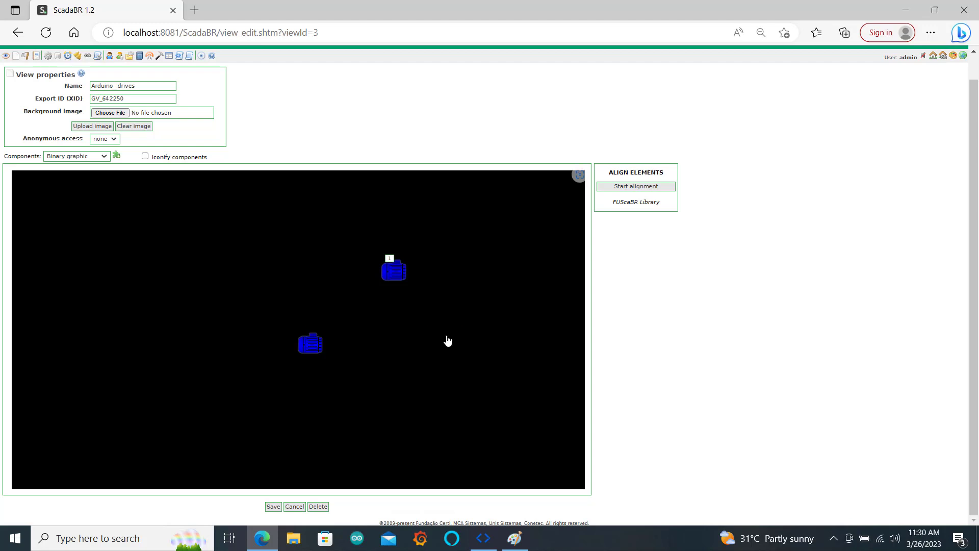
Step: Move the second motor graphic below the first and add a binary graphic linked to the point Arduino_Relays - Motor3
{"action": "left_click_drag", "start_coordinate": [314, 342], "coordinate": [401, 329]}
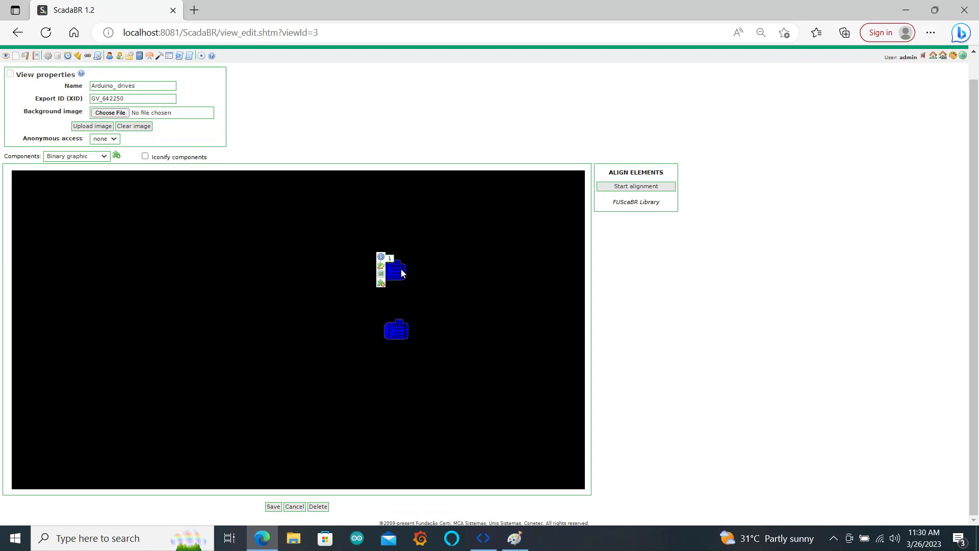
{"action": "left_click", "coordinate": [105, 156]}
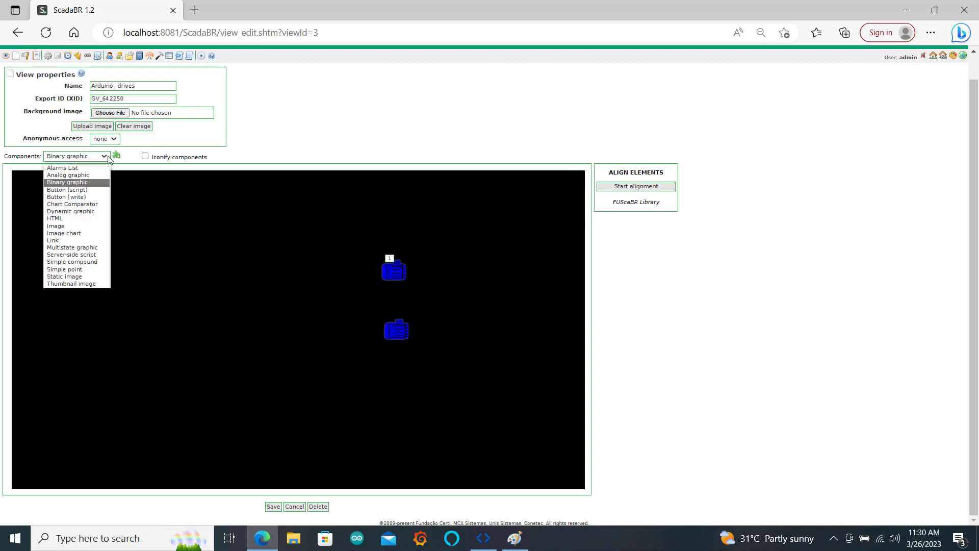
{"action": "left_click", "coordinate": [83, 183]}
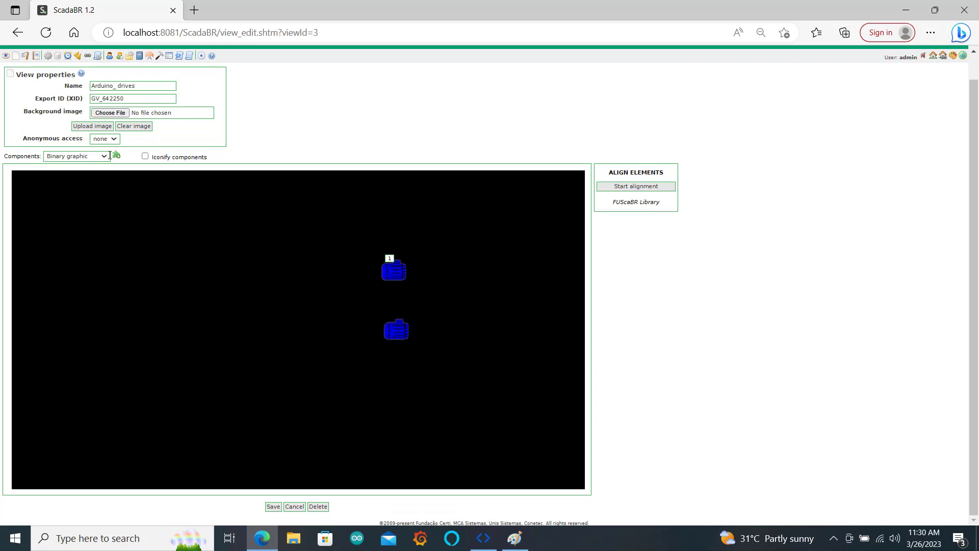
{"action": "left_click", "coordinate": [117, 156]}
{"action": "mouse_move", "coordinate": [296, 340]}
{"action": "left_click", "coordinate": [298, 342]}
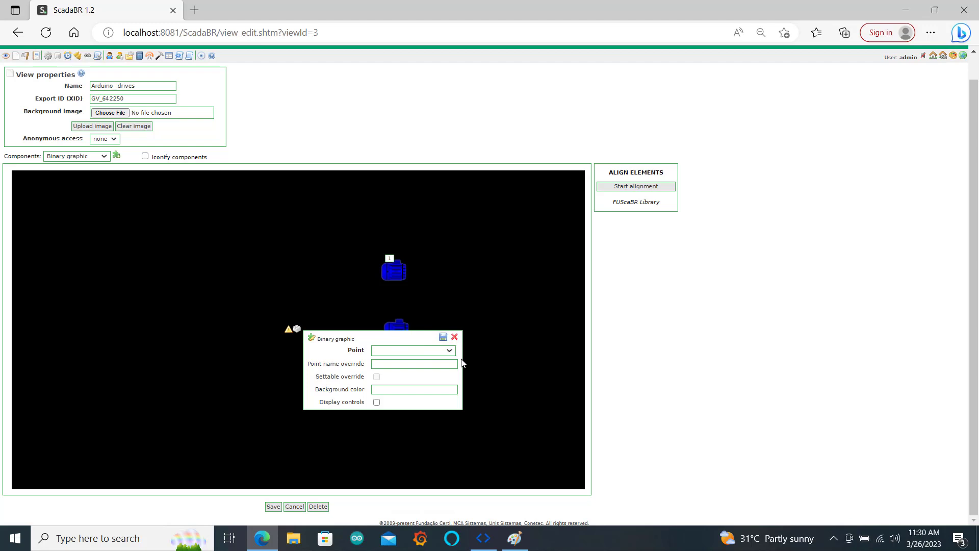
{"action": "left_click", "coordinate": [449, 351]}
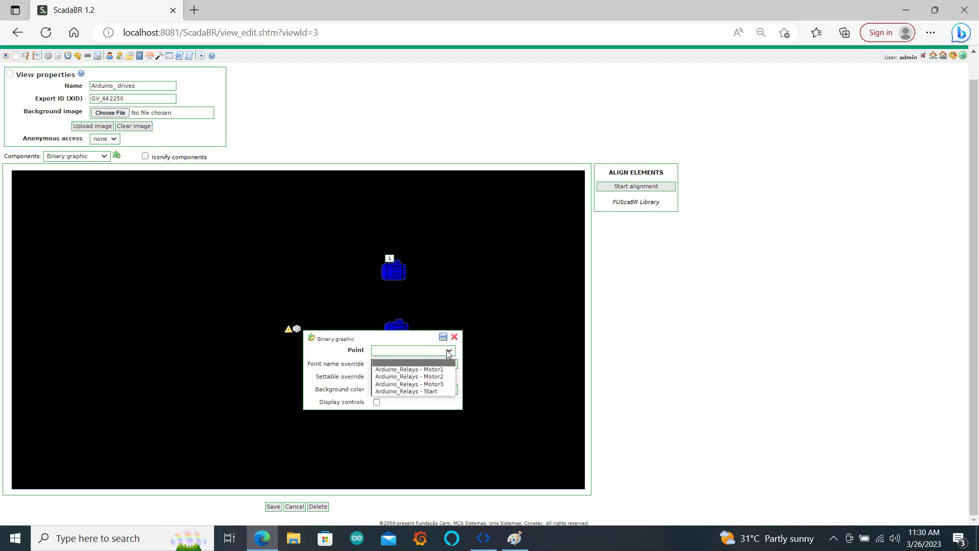
{"action": "left_click", "coordinate": [429, 385]}
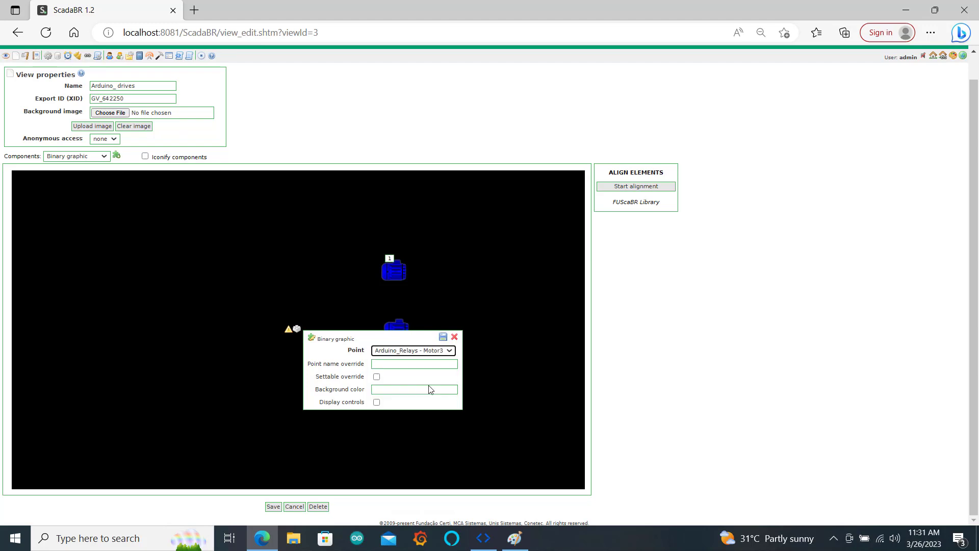
{"action": "left_click", "coordinate": [444, 338]}
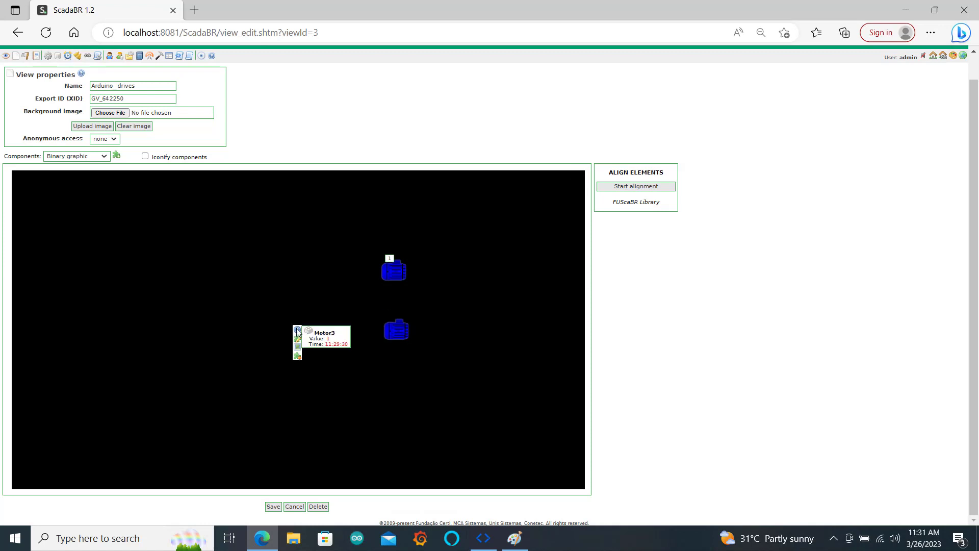
Step: Give the third graphic the Motor-Horizontal-On-Off-Fail set, green motor as zero image and blue as one image, and place it below the second motor
{"action": "left_click", "coordinate": [298, 348]}
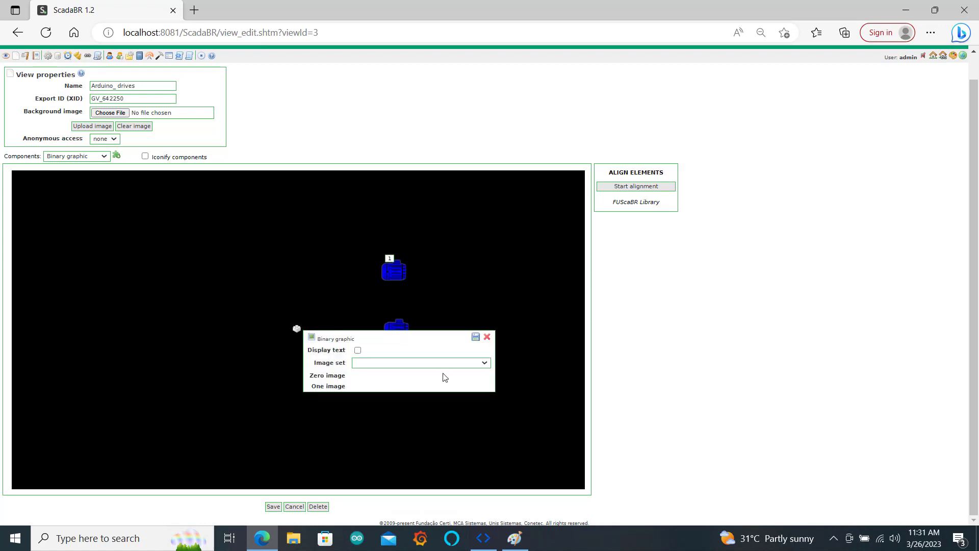
{"action": "left_click", "coordinate": [484, 364]}
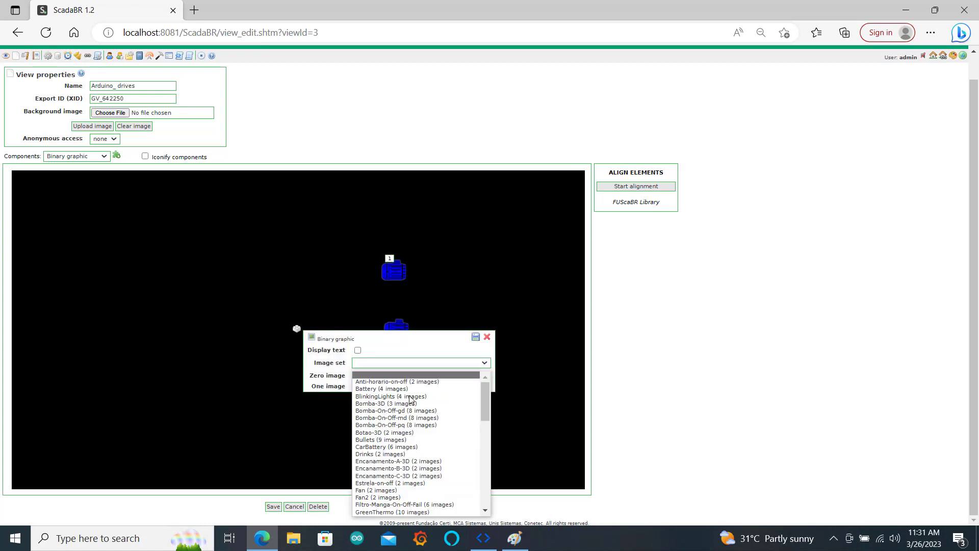
{"action": "scroll", "coordinate": [436, 449], "scroll_direction": "down", "scroll_amount": 4}
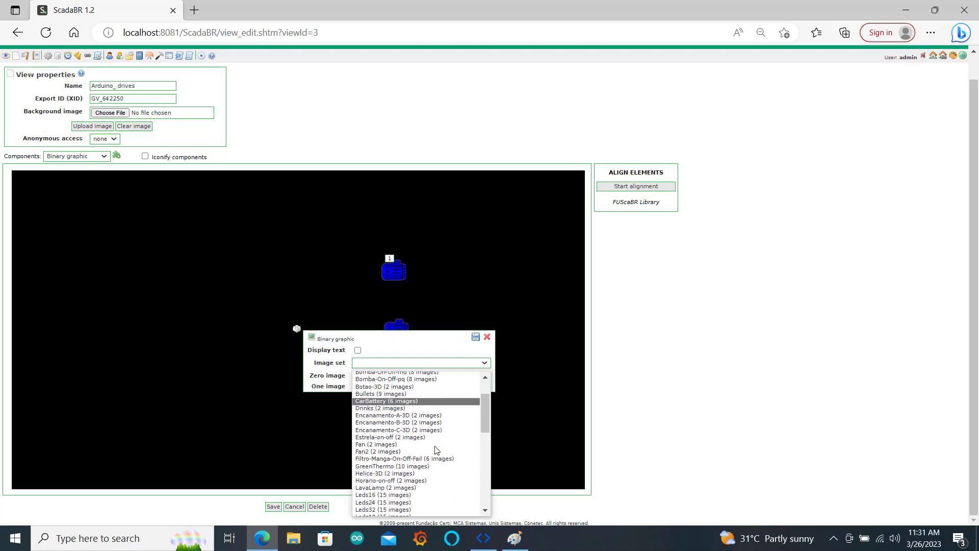
{"action": "left_click", "coordinate": [408, 506]}
{"action": "left_click", "coordinate": [408, 390]}
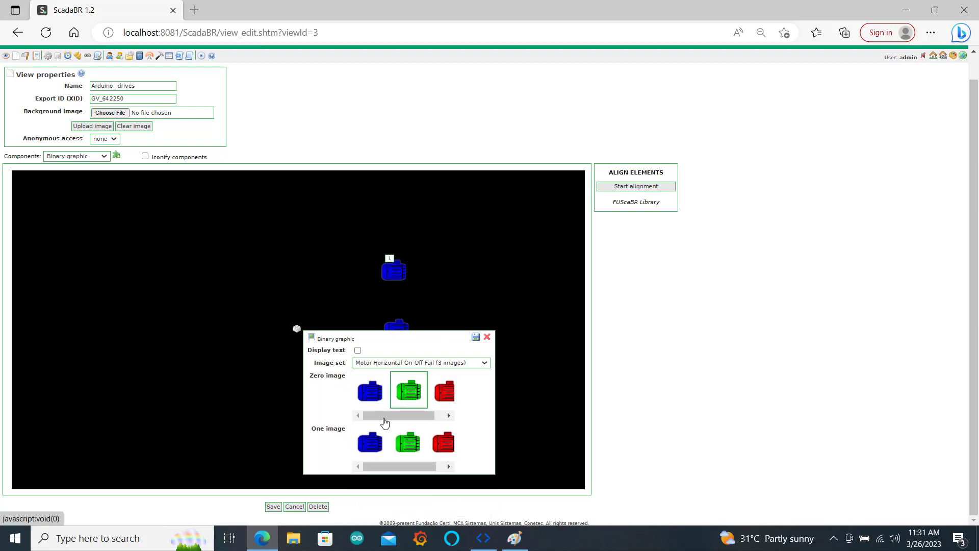
{"action": "left_click", "coordinate": [369, 446]}
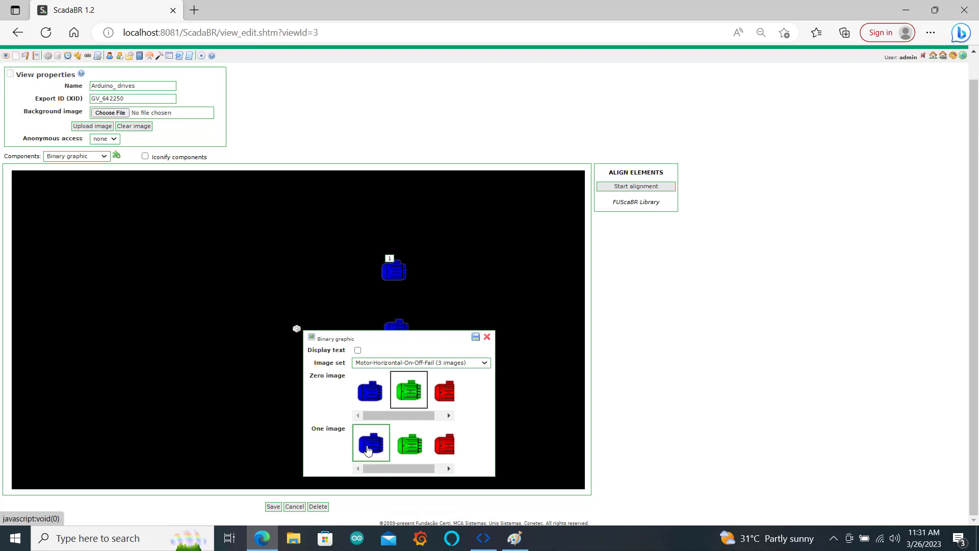
{"action": "left_click", "coordinate": [474, 339]}
{"action": "mouse_move", "coordinate": [312, 346]}
{"action": "left_click_drag", "start_coordinate": [312, 346], "coordinate": [396, 403]}
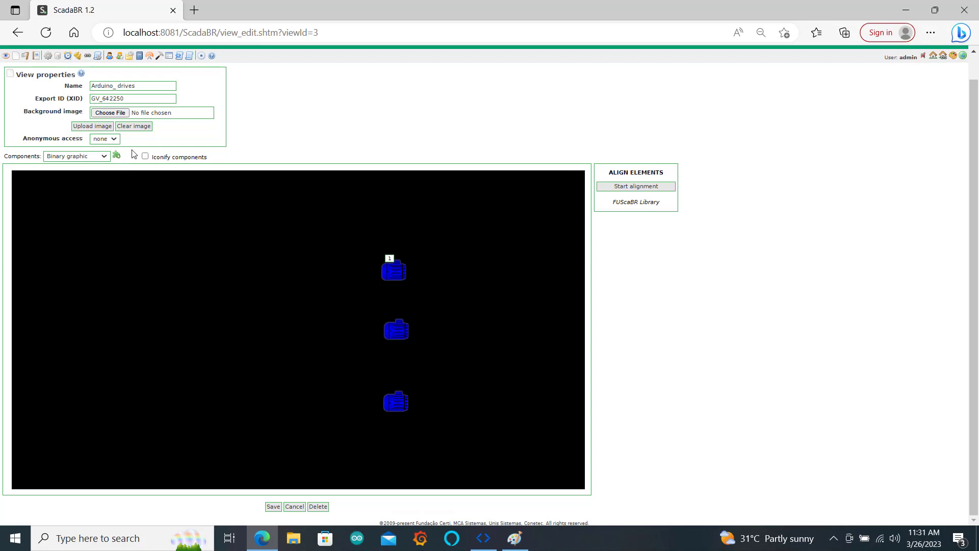
Step: Add a Button (write) component and link it to the point Arduino_Relays - Start
{"action": "left_click", "coordinate": [105, 157]}
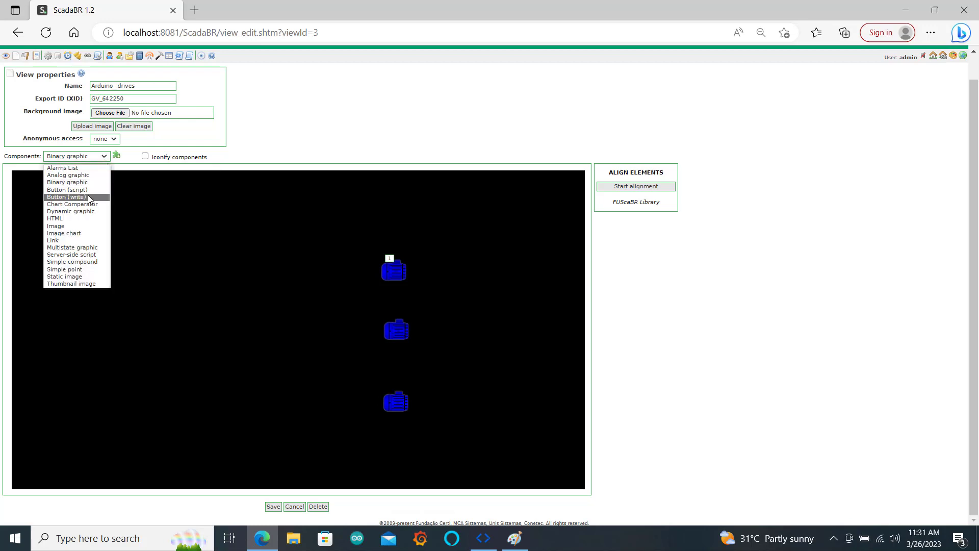
{"action": "left_click", "coordinate": [88, 197]}
{"action": "left_click", "coordinate": [116, 155]}
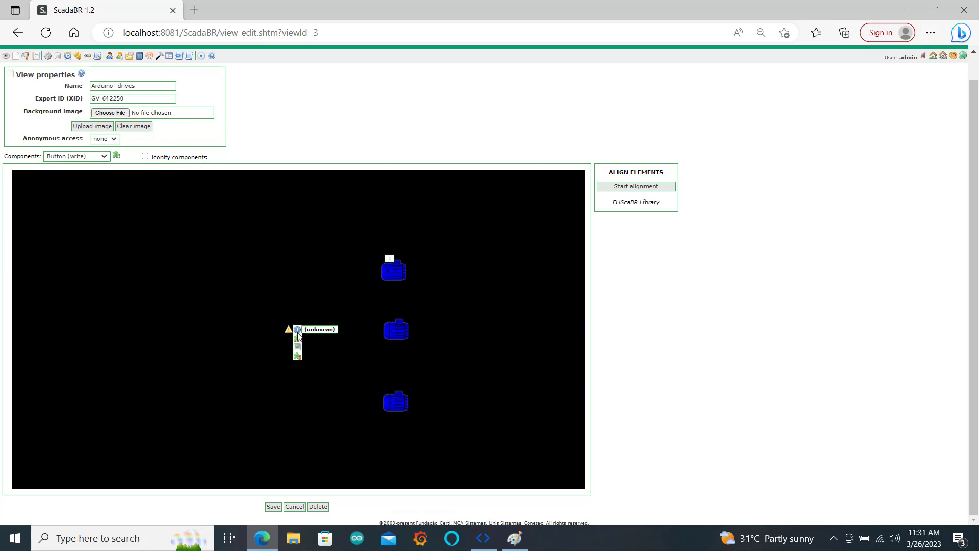
{"action": "left_click", "coordinate": [299, 338]}
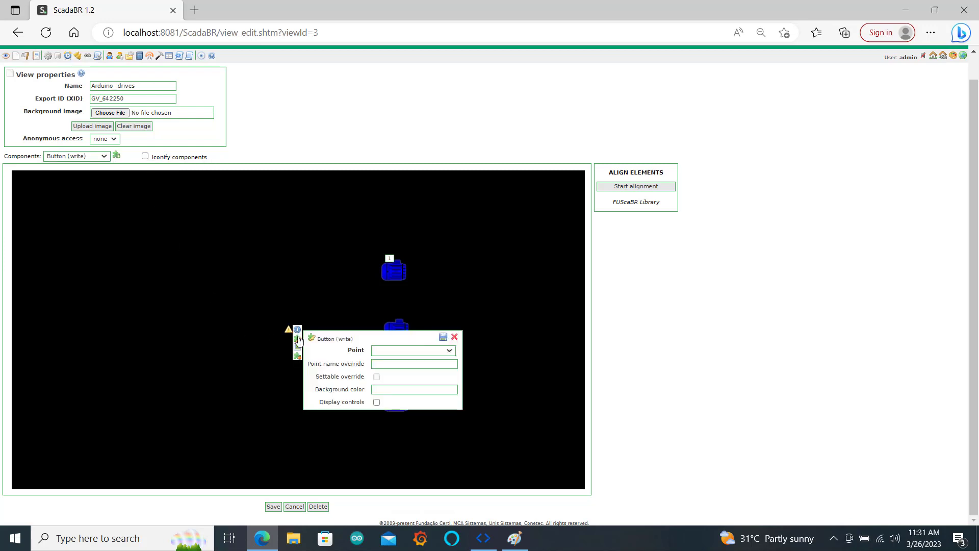
{"action": "left_click", "coordinate": [450, 351]}
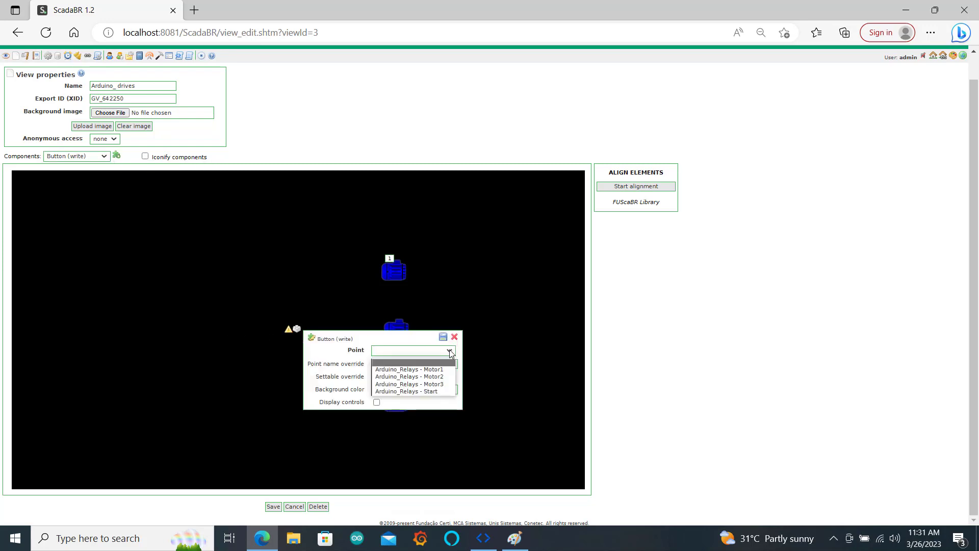
{"action": "left_click", "coordinate": [420, 393]}
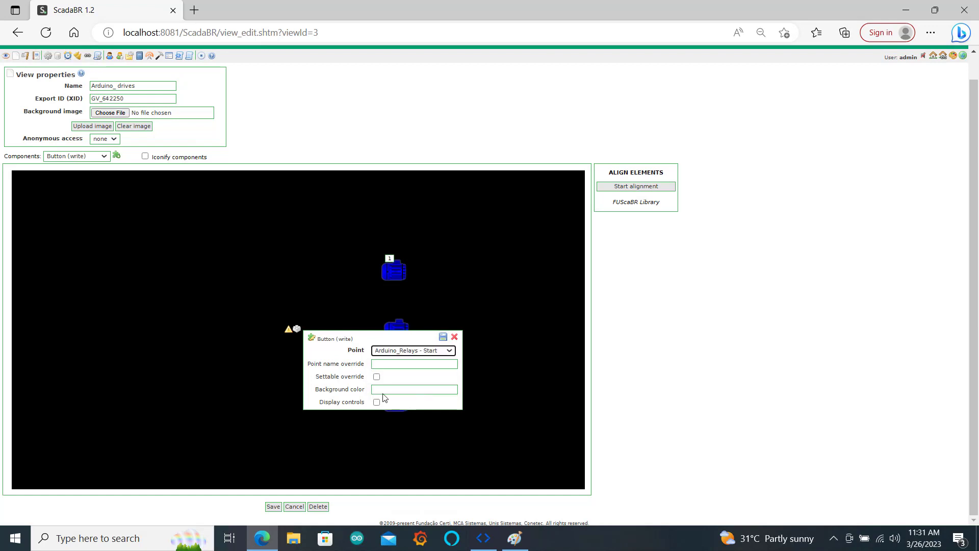
{"action": "left_click", "coordinate": [443, 338]}
Step: Set the Start button's height to 40 and width to 100, keeping the OFF and ON labels, and save its settings
{"action": "mouse_move", "coordinate": [301, 334]}
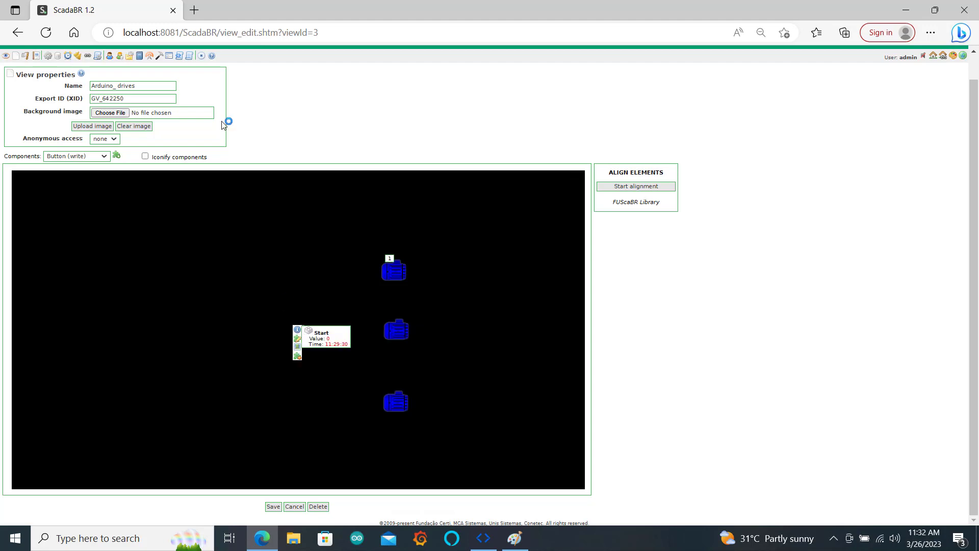
{"action": "left_click", "coordinate": [297, 349]}
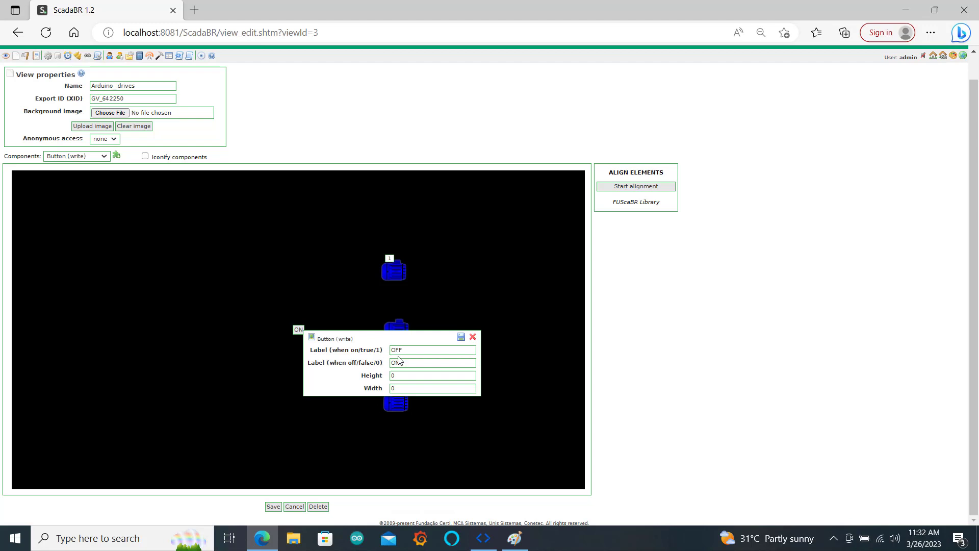
{"action": "left_click", "coordinate": [404, 375]}
{"action": "type", "text": "40"}
{"action": "left_click", "coordinate": [403, 389]}
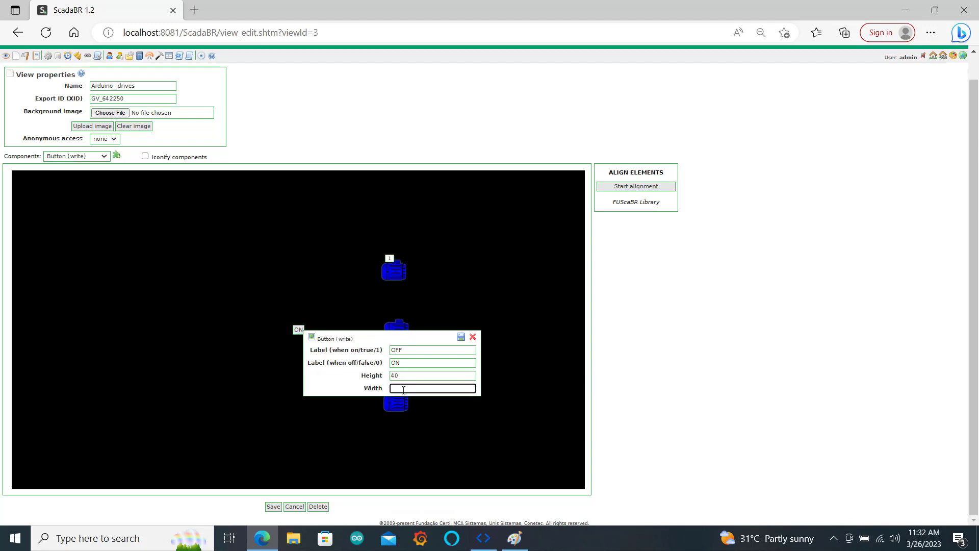
{"action": "type", "text": "100"}
{"action": "left_click", "coordinate": [461, 339]}
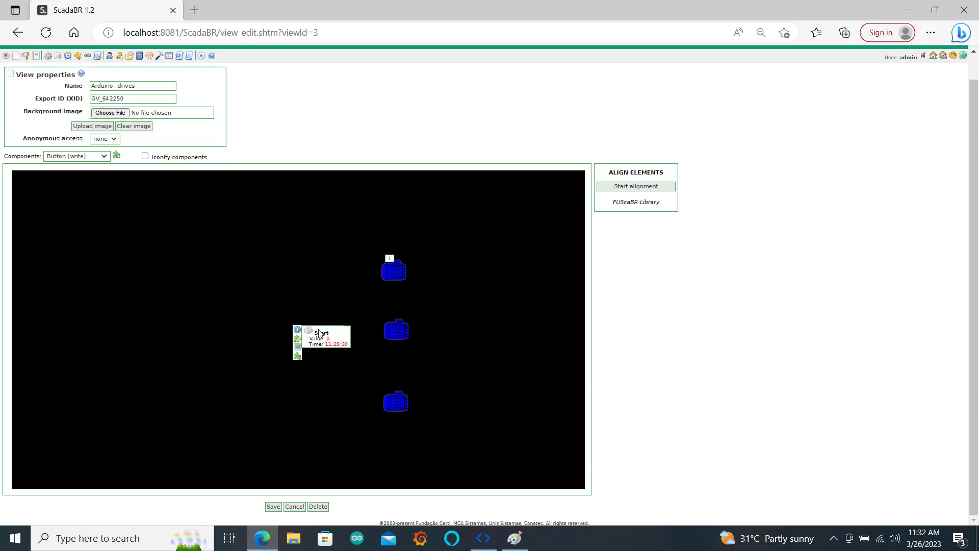
{"action": "mouse_move", "coordinate": [301, 334]}
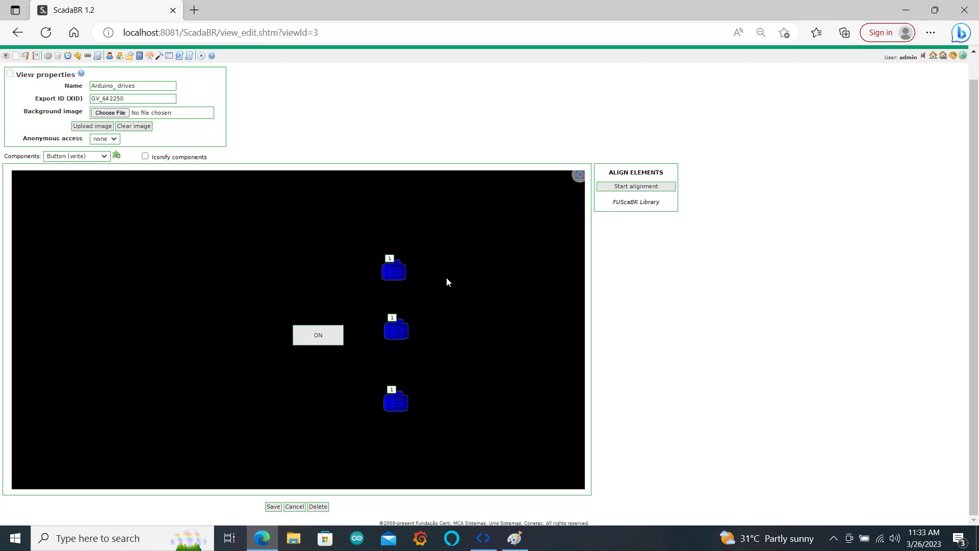
Step: Add a binary graphic to the right of the first motor and link it to the point Arduino_Relays - Motor1
{"action": "left_click", "coordinate": [104, 158]}
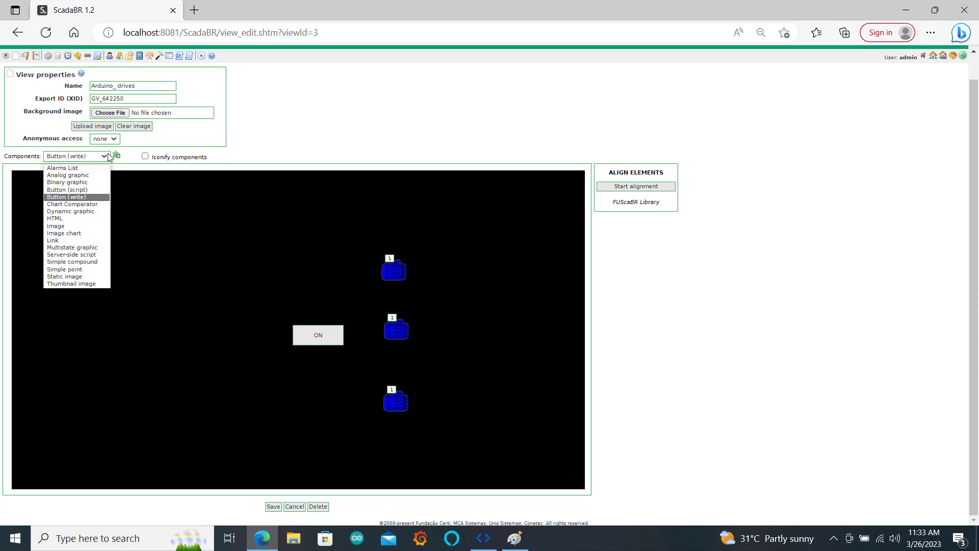
{"action": "left_click", "coordinate": [82, 183]}
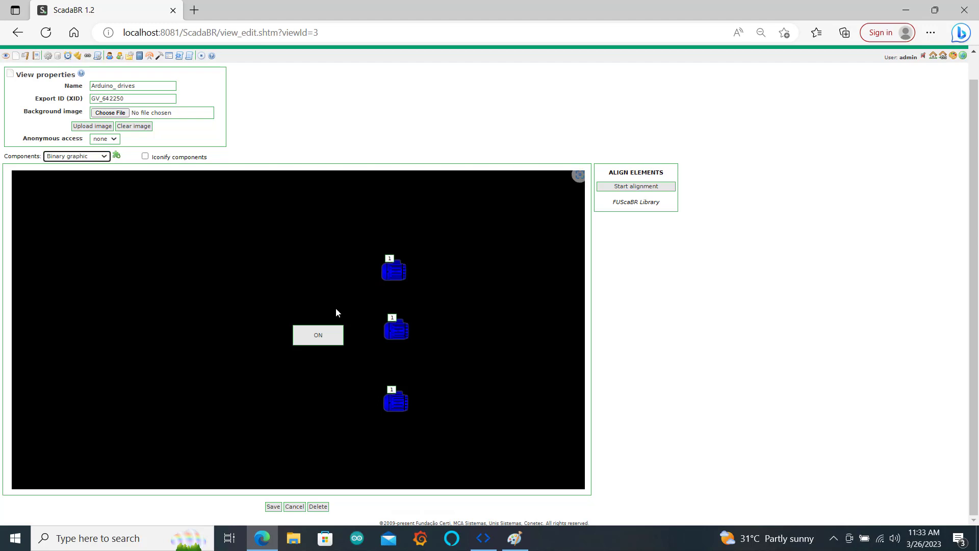
{"action": "left_click", "coordinate": [116, 154]}
{"action": "mouse_move", "coordinate": [474, 273]}
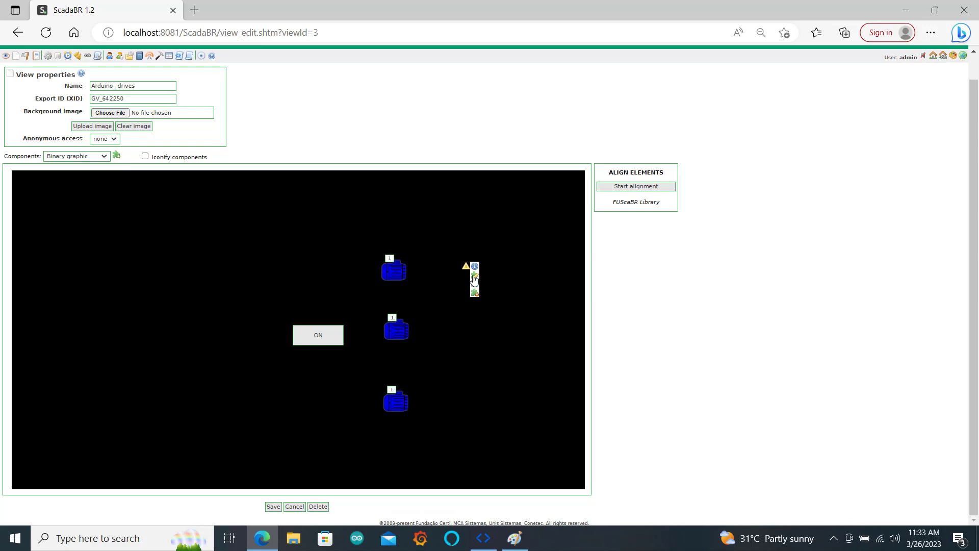
{"action": "left_click", "coordinate": [474, 277]}
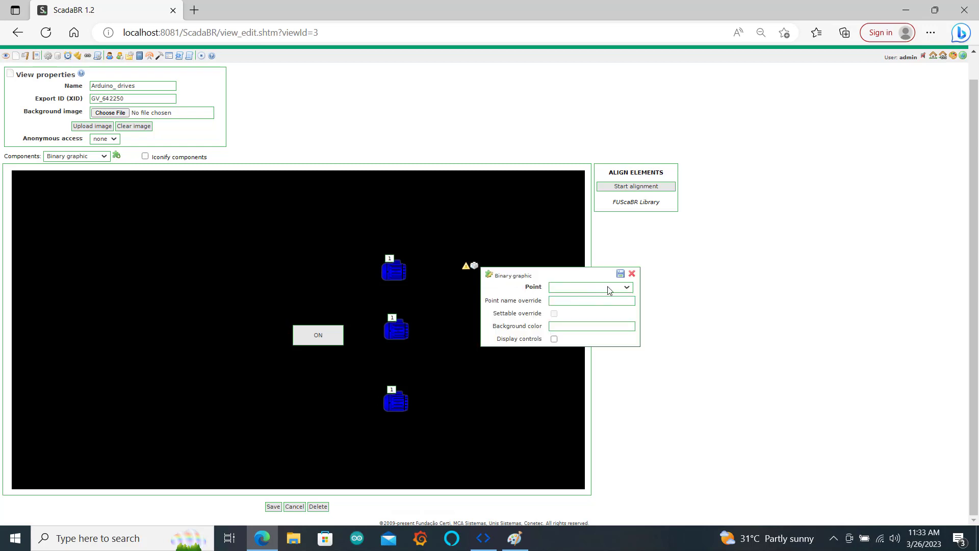
{"action": "left_click", "coordinate": [628, 287]}
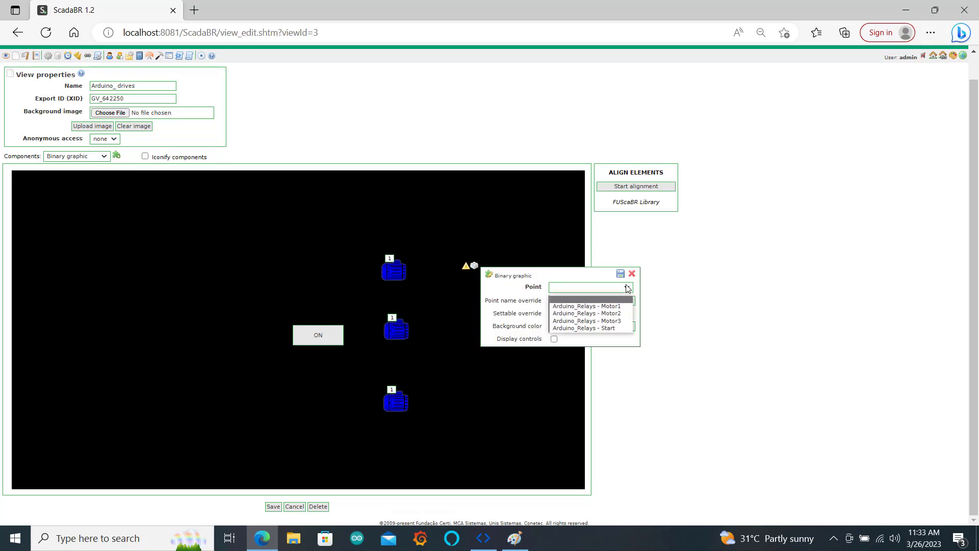
{"action": "left_click", "coordinate": [598, 306]}
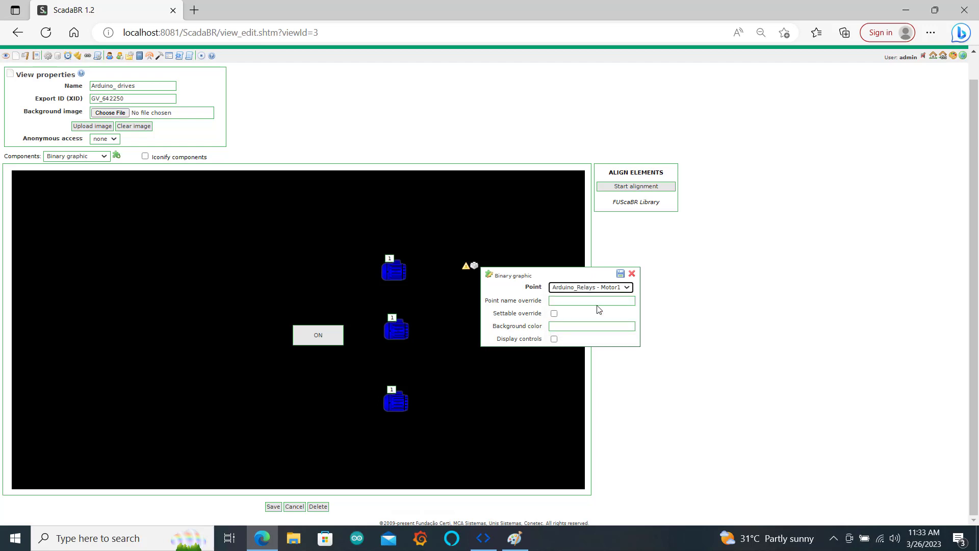
{"action": "left_click", "coordinate": [621, 274]}
Step: Give the new graphic the Fan2 image set, second fan as zero image and first fan as one image, then save the view
{"action": "left_click", "coordinate": [475, 284]}
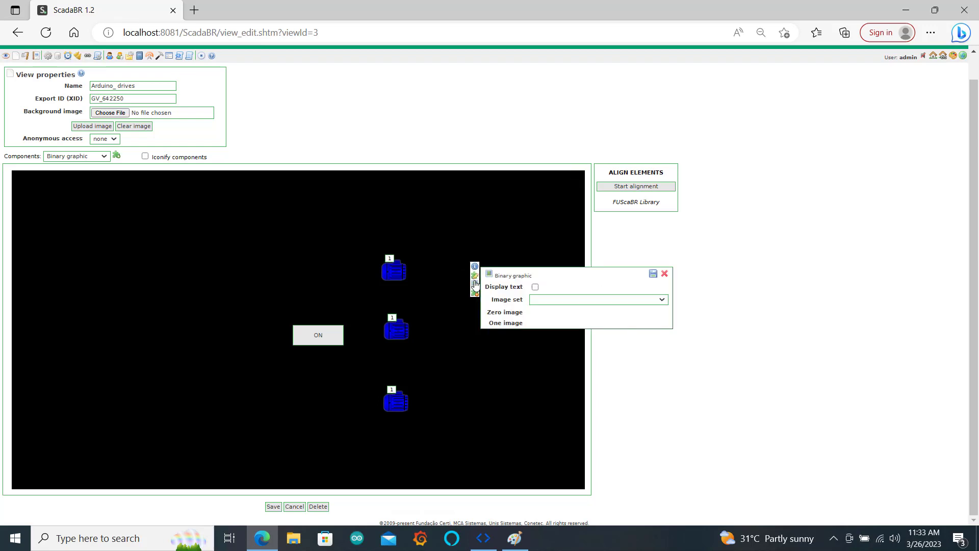
{"action": "left_click", "coordinate": [664, 302]}
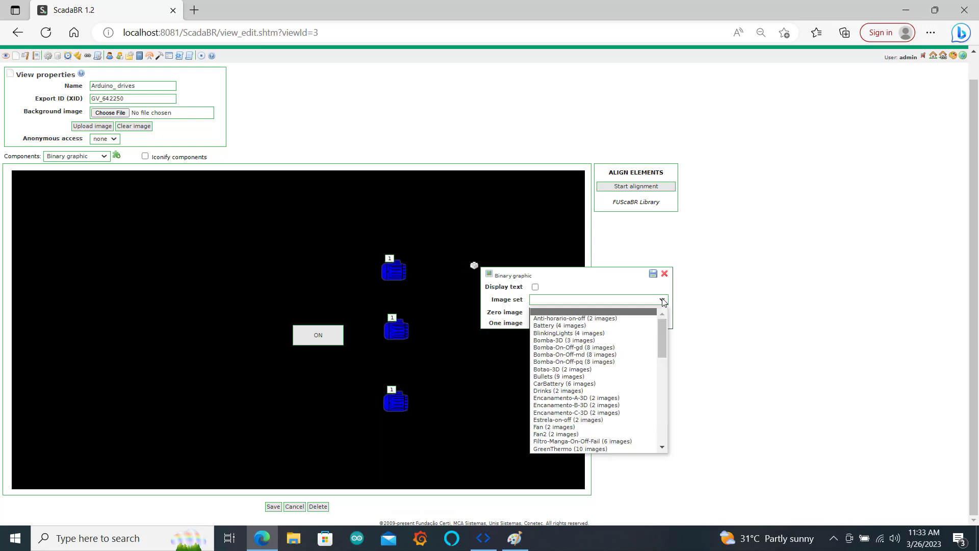
{"action": "scroll", "coordinate": [634, 399], "scroll_direction": "down", "scroll_amount": 1}
{"action": "scroll", "coordinate": [634, 398], "scroll_direction": "down", "scroll_amount": 2}
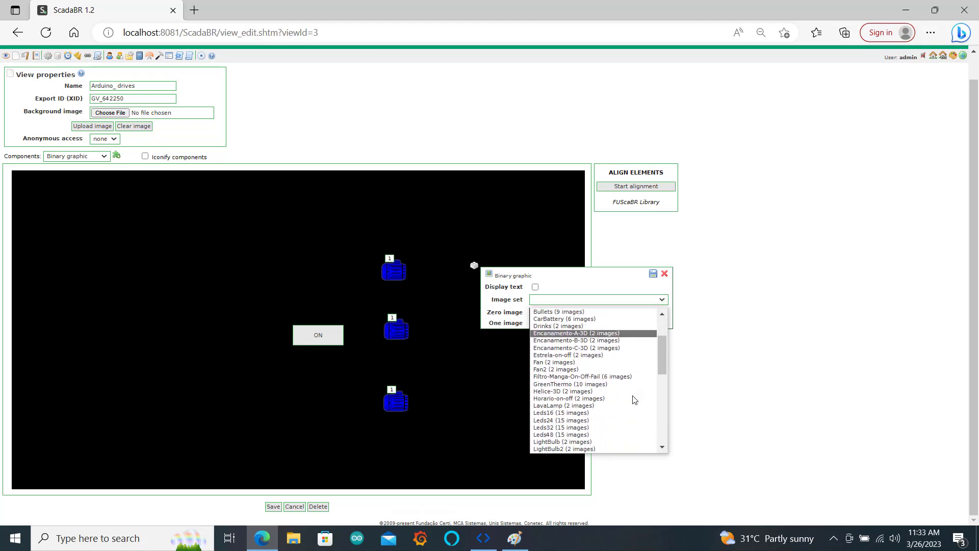
{"action": "left_click", "coordinate": [653, 366]}
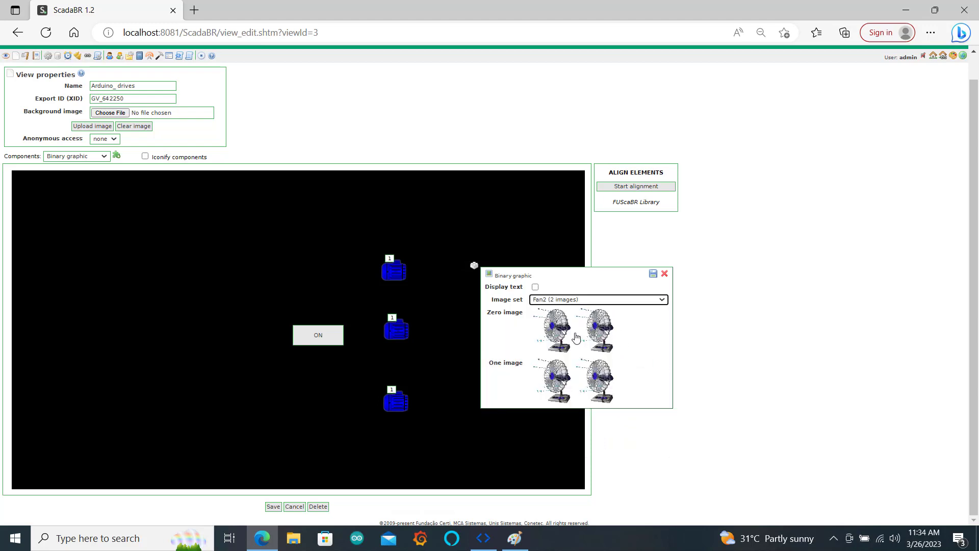
{"action": "left_click", "coordinate": [604, 332]}
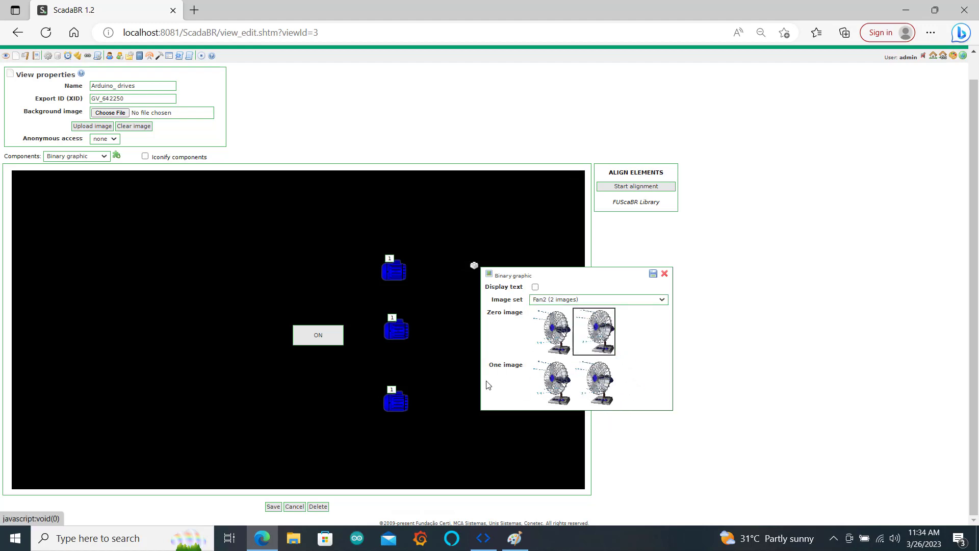
{"action": "left_click", "coordinate": [558, 384]}
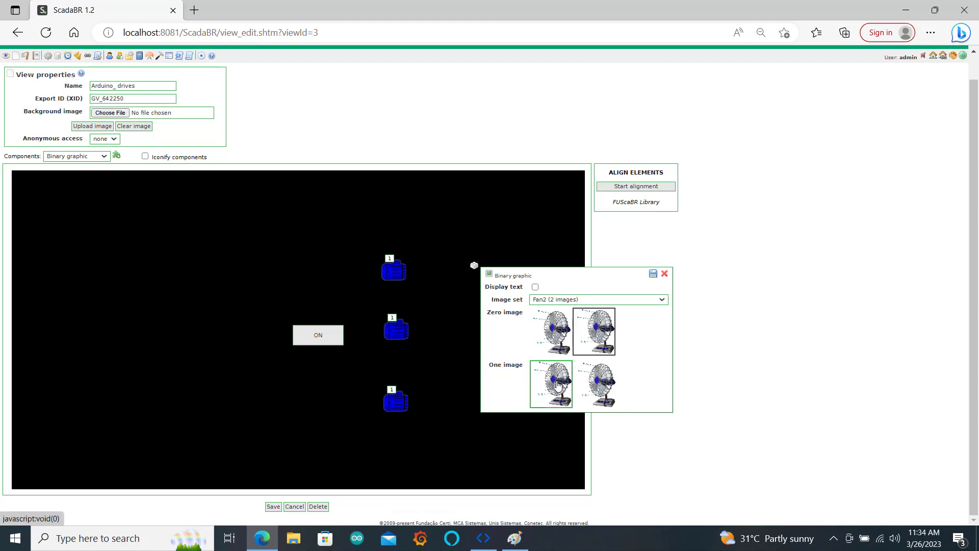
{"action": "left_click", "coordinate": [653, 273]}
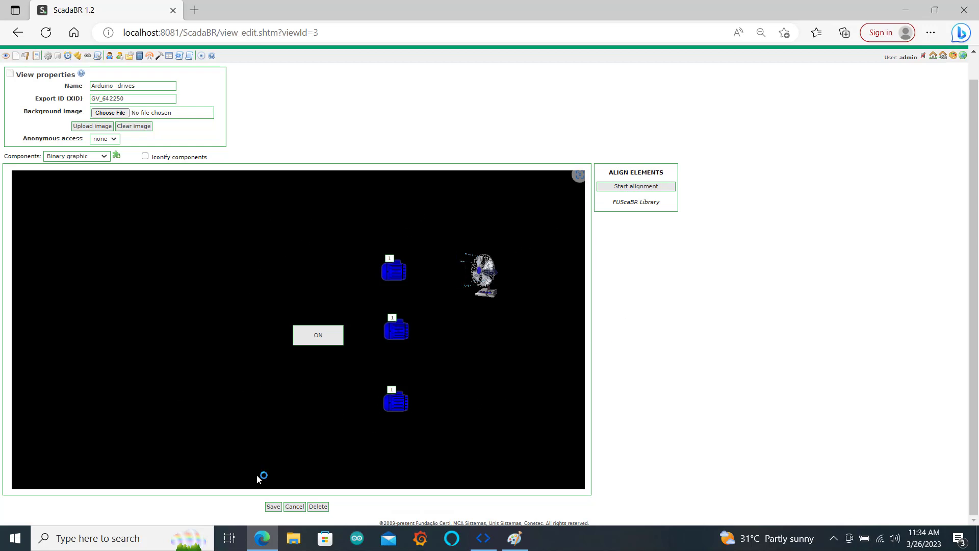
{"action": "left_click", "coordinate": [273, 506]}
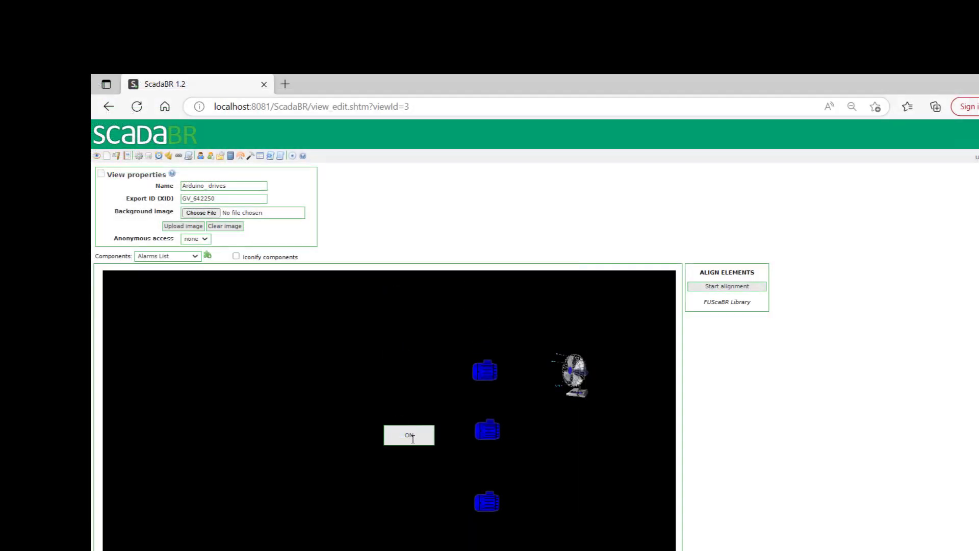
Step: Label the write button STOP for the on state and START for the off state, and save its settings
{"action": "mouse_move", "coordinate": [413, 439]}
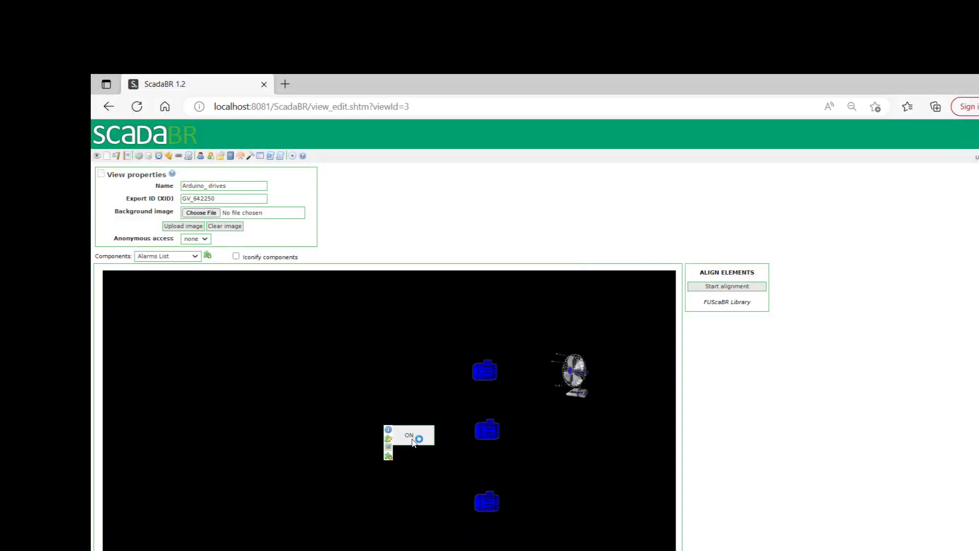
{"action": "left_click", "coordinate": [389, 449]}
{"action": "left_click", "coordinate": [499, 452]}
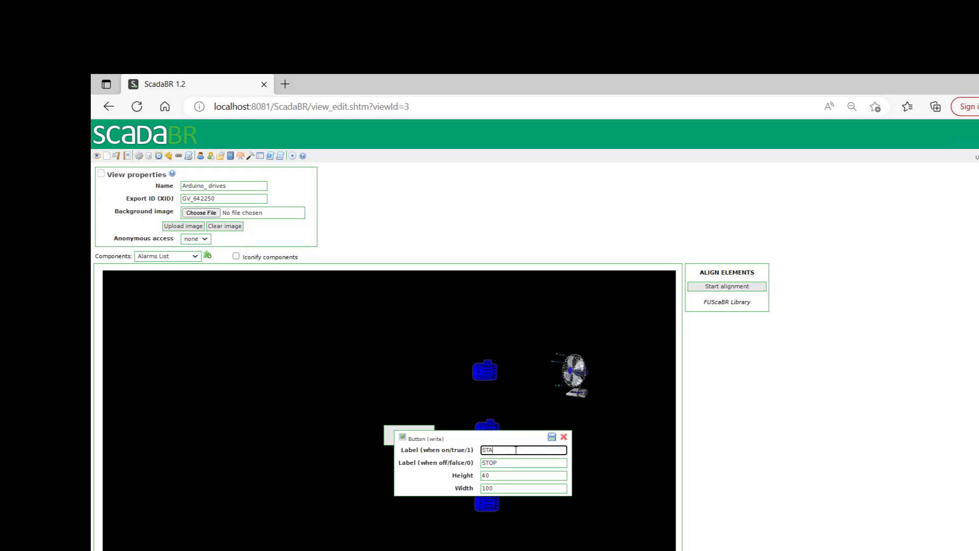
{"action": "key", "text": "BackSpace"}
{"action": "type", "text": "OP"}
{"action": "left_click", "coordinate": [497, 464]}
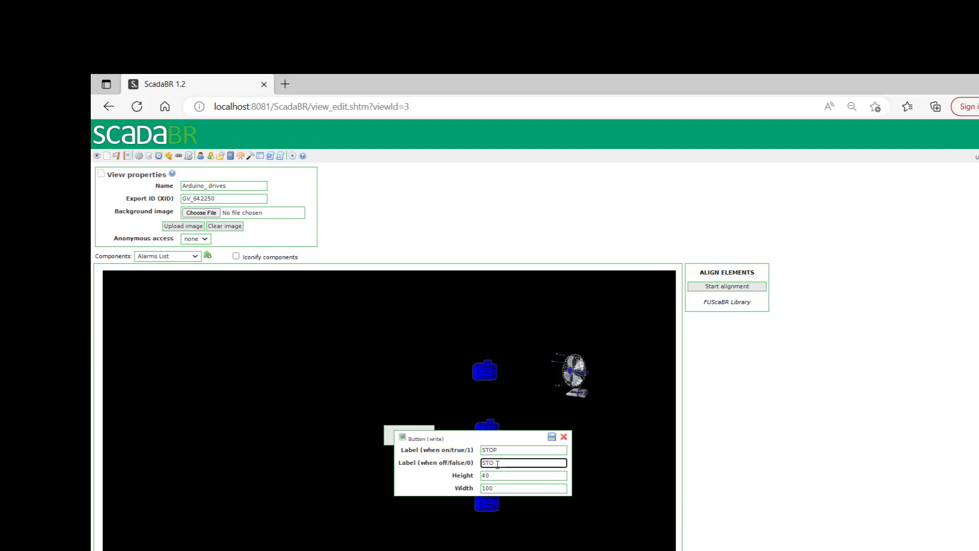
{"action": "key", "text": "BackSpace"}
{"action": "type", "text": "ART"}
{"action": "left_click", "coordinate": [551, 437]}
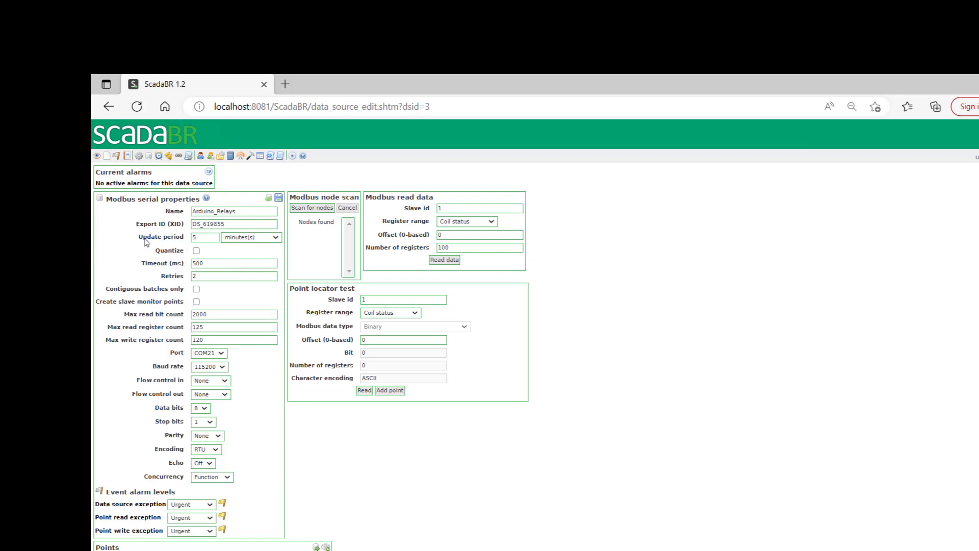
Step: Set the Arduino_Relays data source's update period to 1 second and save the data source
{"action": "left_click", "coordinate": [276, 238]}
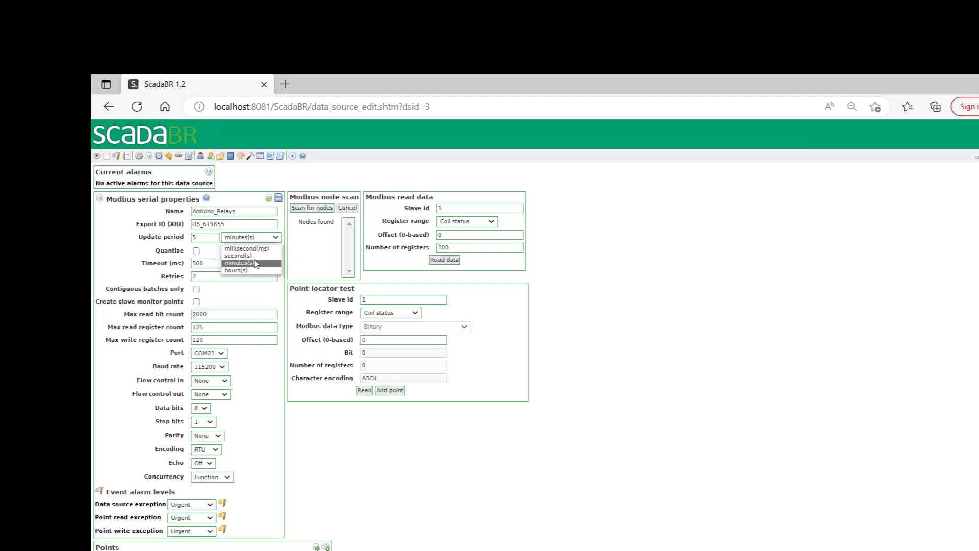
{"action": "left_click", "coordinate": [240, 256]}
{"action": "left_click", "coordinate": [207, 237]}
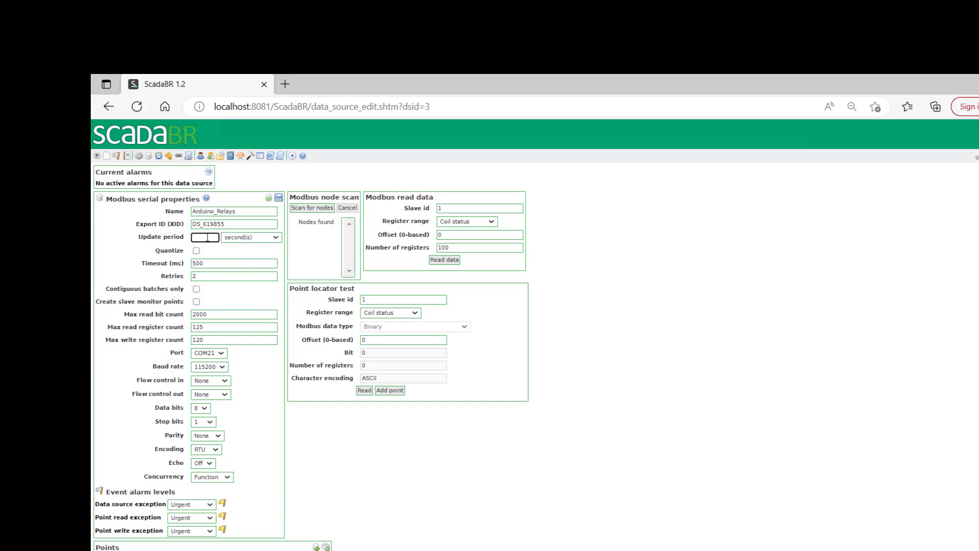
{"action": "type", "text": "1"}
{"action": "left_click", "coordinate": [279, 197]}
{"action": "scroll", "coordinate": [648, 472], "scroll_direction": "down", "scroll_amount": 1}
{"action": "scroll", "coordinate": [649, 471], "scroll_direction": "up", "scroll_amount": 1}
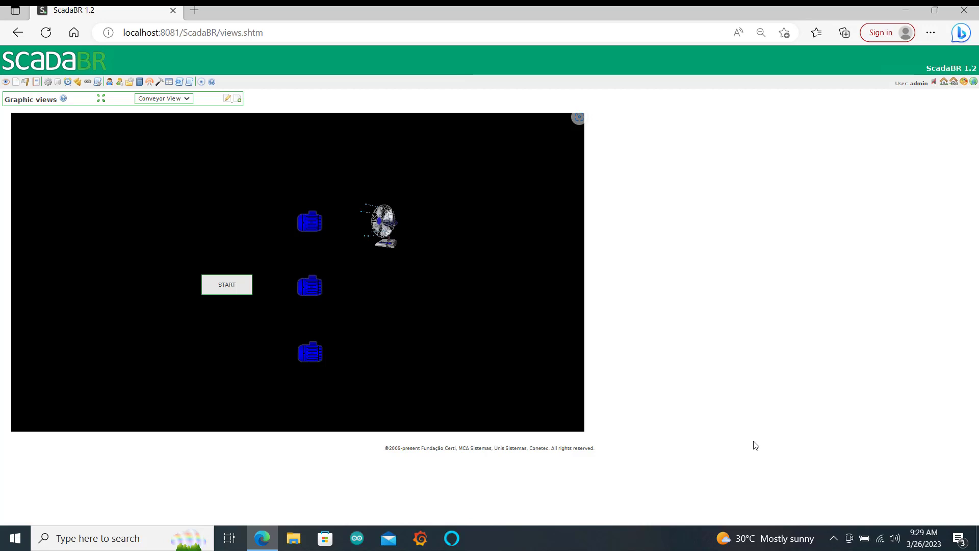
Step: Test the button in the Conveyor View graphic view by starting the motors, stopping them and starting them again
{"action": "left_click", "coordinate": [233, 290]}
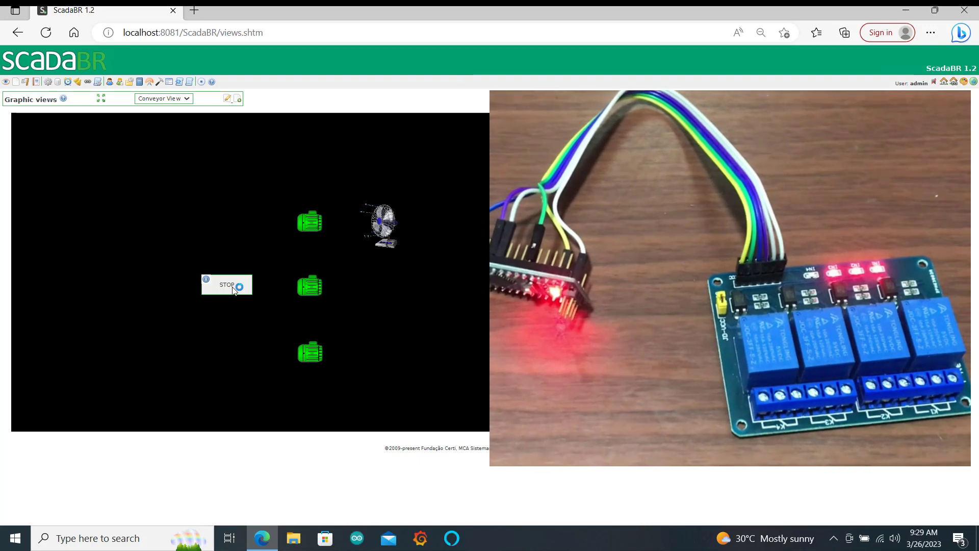
{"action": "left_click", "coordinate": [233, 289]}
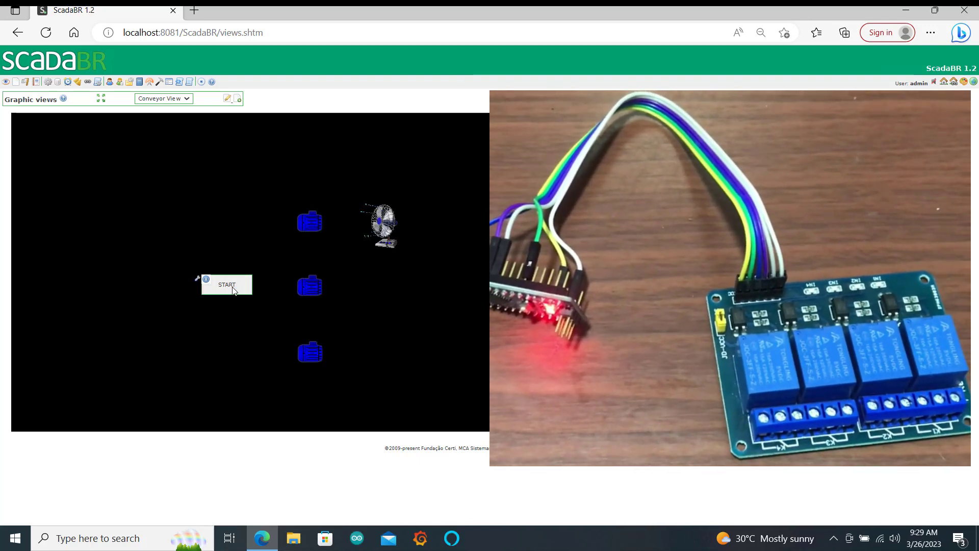
{"action": "left_click", "coordinate": [234, 289]}
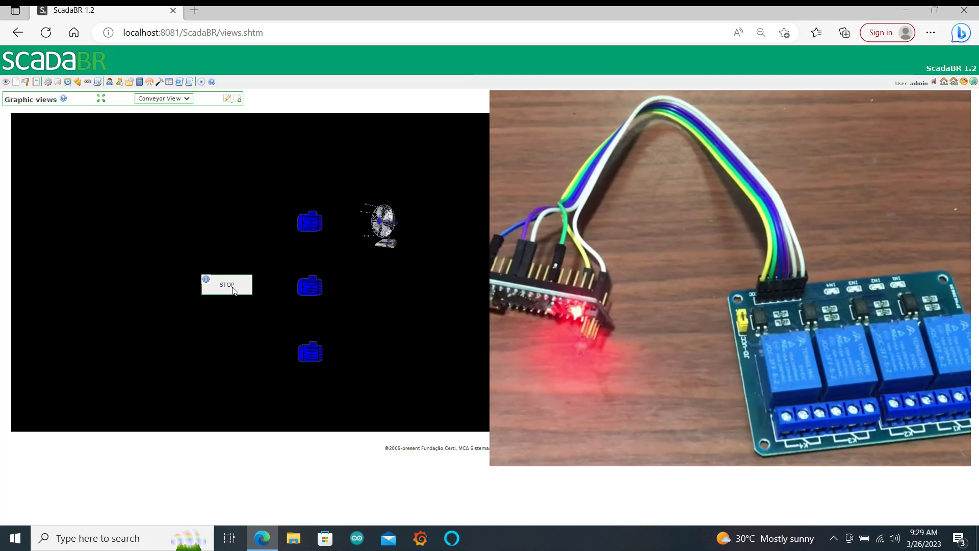